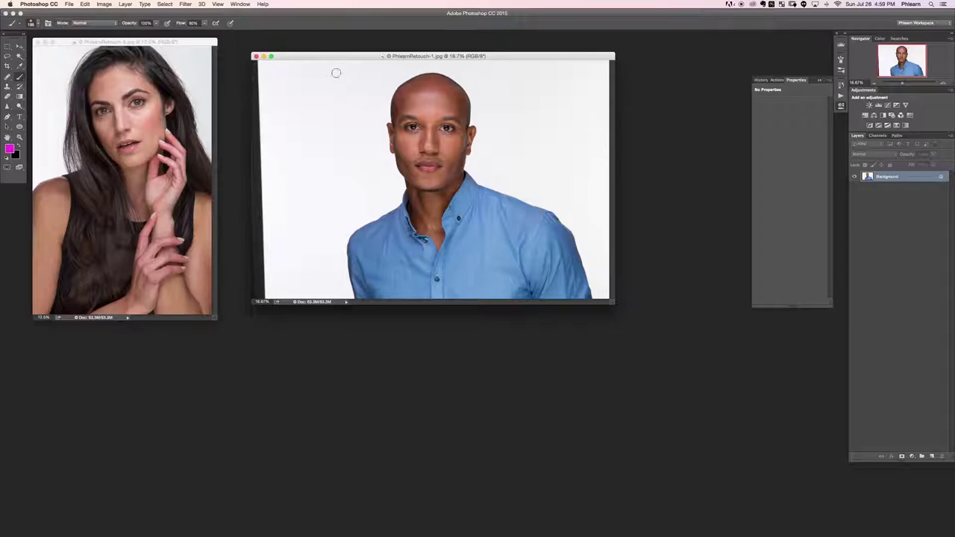
Show the portrait full-screen, zoomed in, and add an empty Layer 1 above Background.
drag(350, 57, 348, 62)
key(f)
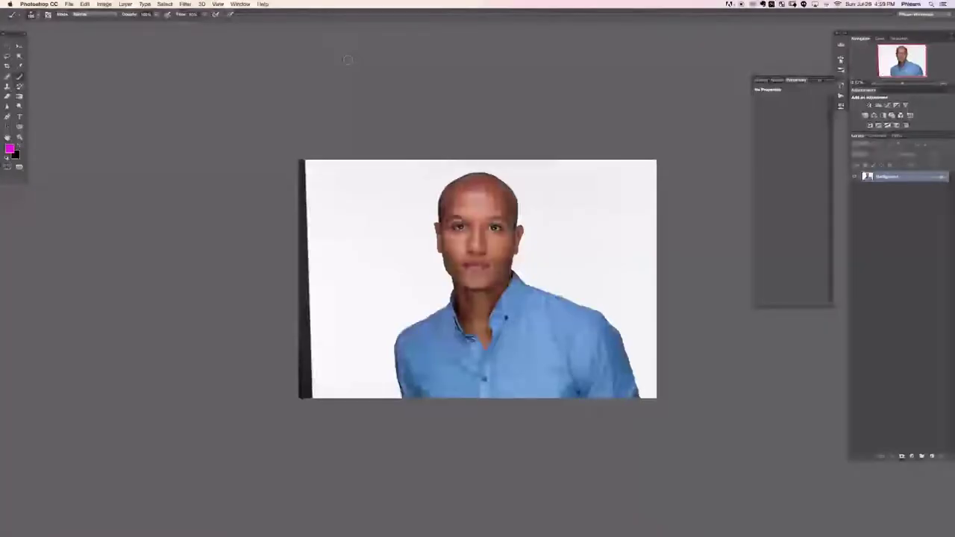
key(ctrl+plus)
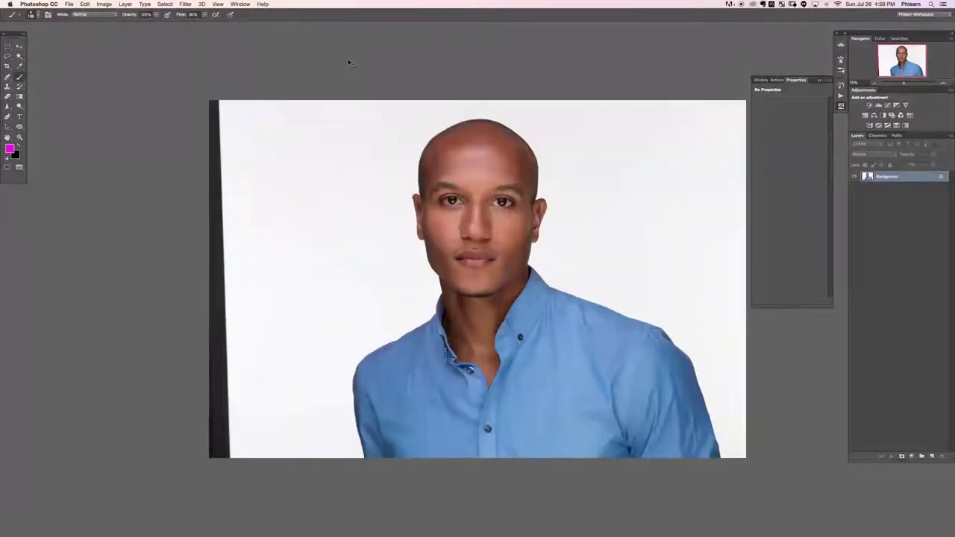
key(ctrl+plus)
key(ctrl+plus)
key(ctrl+plus)
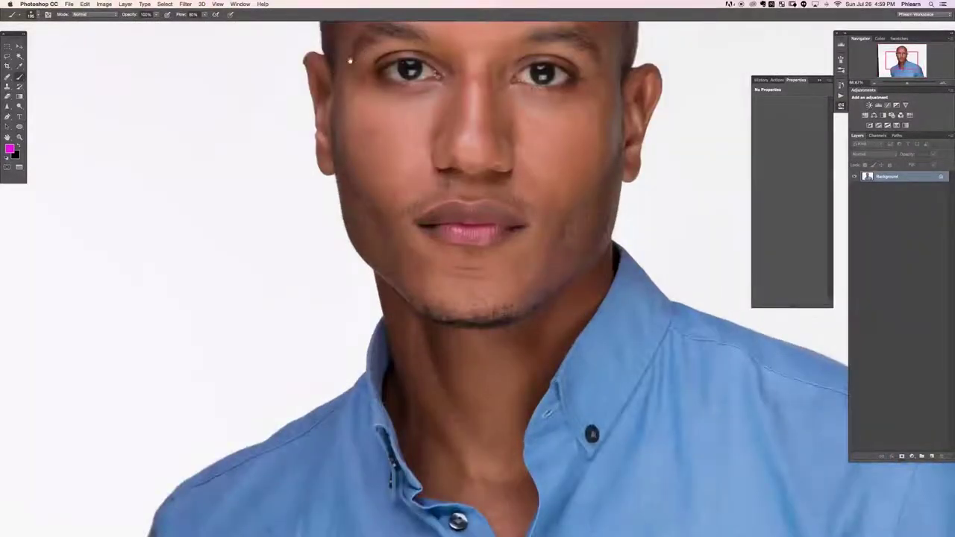
scroll(403, 109, right, 2)
scroll(458, 156, up, 5)
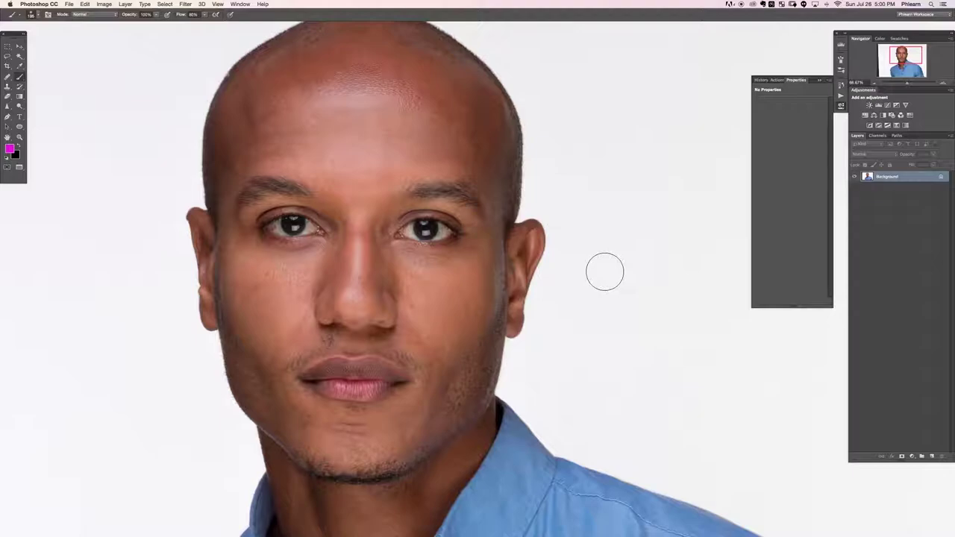
key(ctrl+shift+alt+n)
key(j)
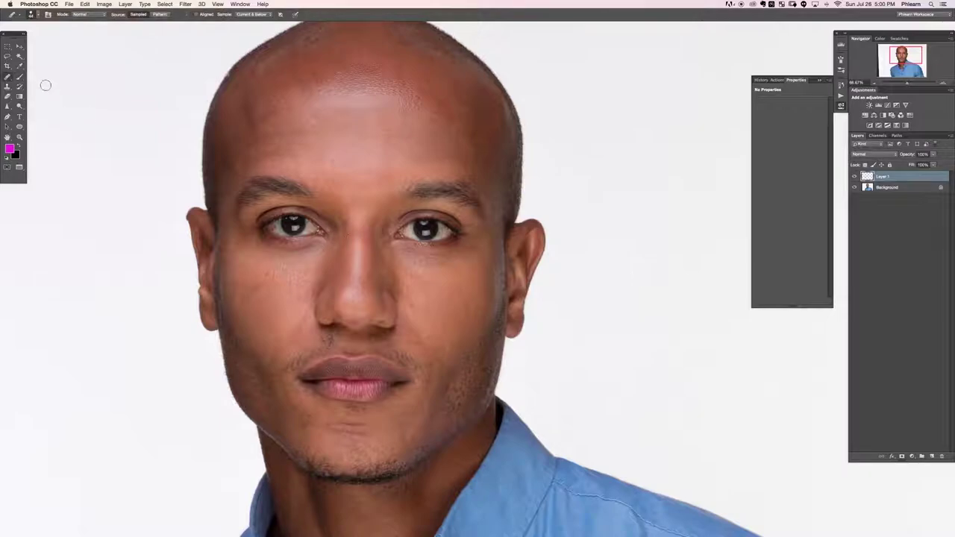
Switch to the sampled Healing Brush and frame the forehead at 100% zoom.
click(8, 77)
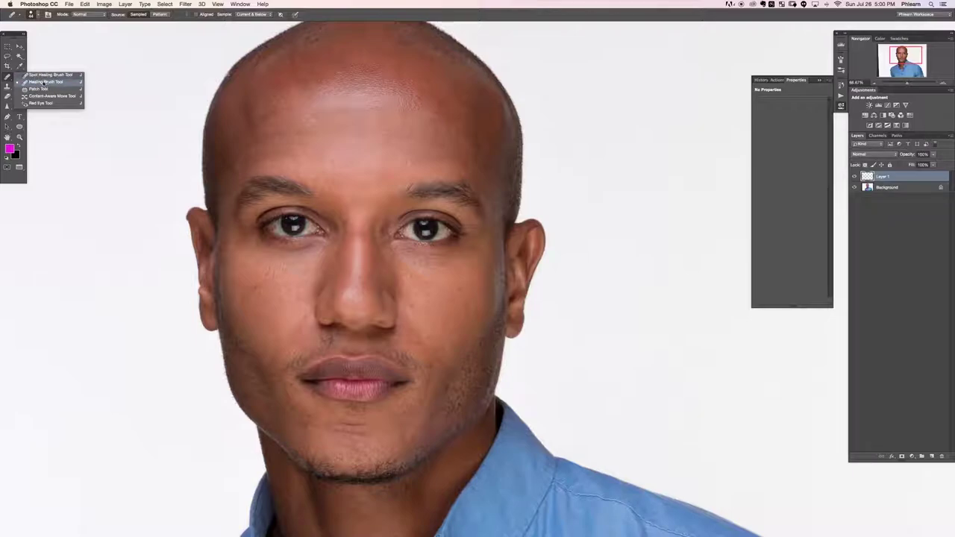
click(43, 83)
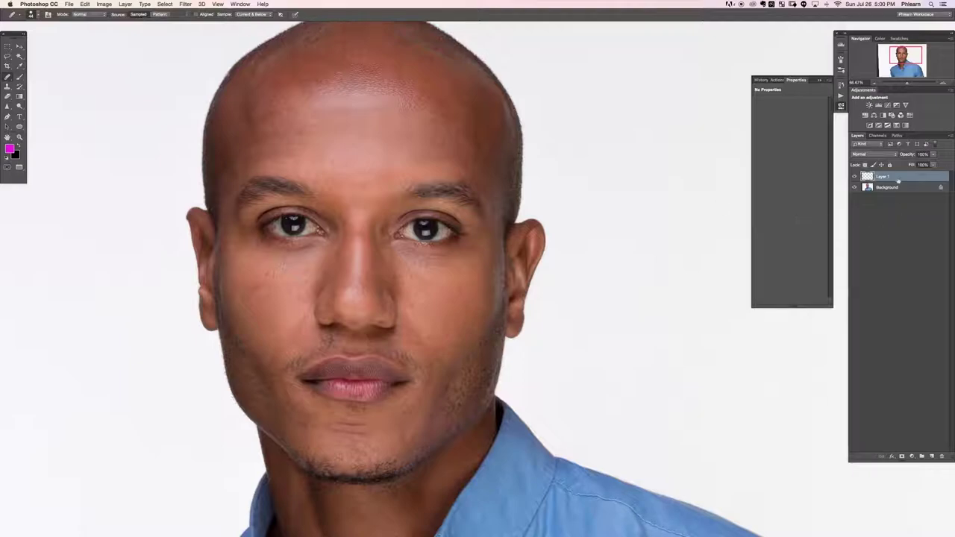
key(ctrl+plus)
key(ctrl+plus)
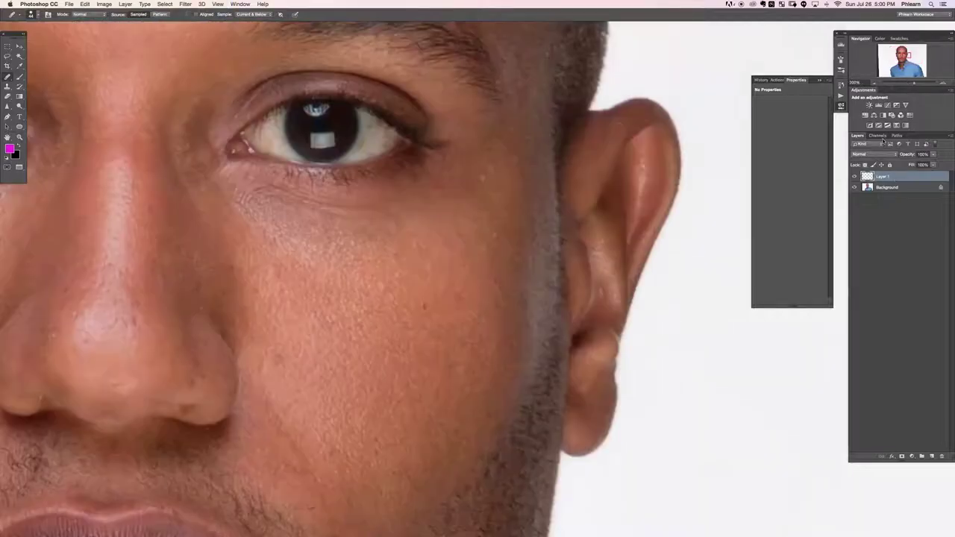
key(ctrl+minus)
drag(245, 181, 286, 256)
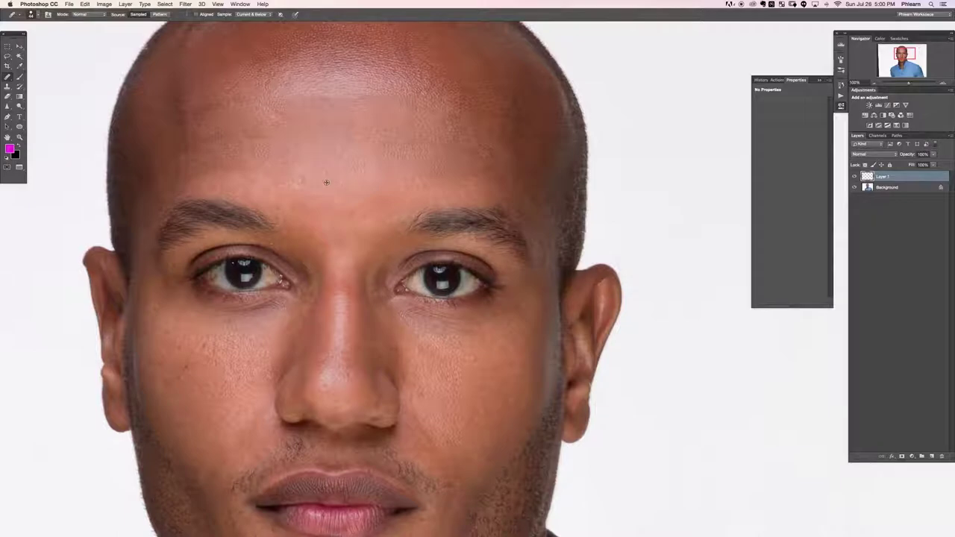
Enlarge the brush, sample clean forehead skin, and heal the pale right-forehead blemish.
key(bracketright)
key(bracketright)
key(bracketright)
alt+click(413, 182)
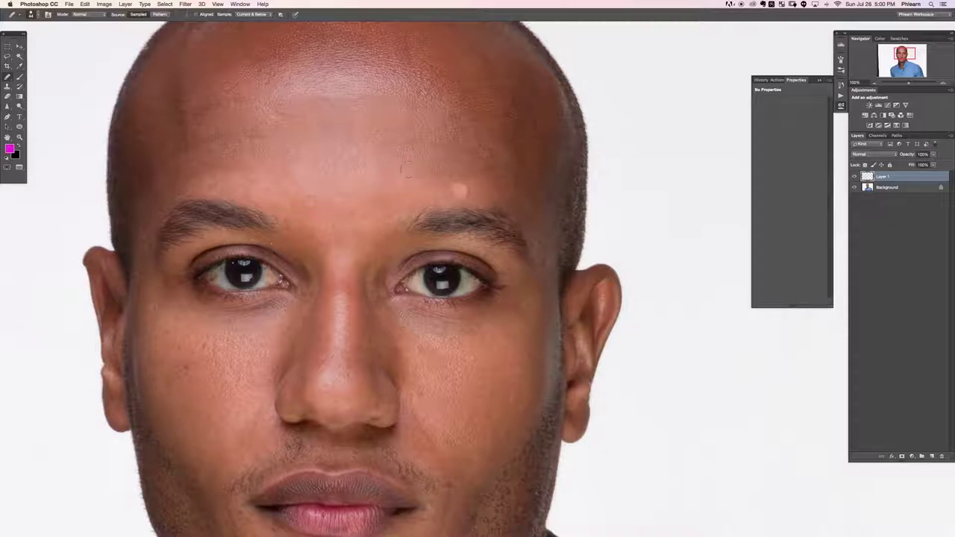
click(458, 190)
key(ctrl+plus)
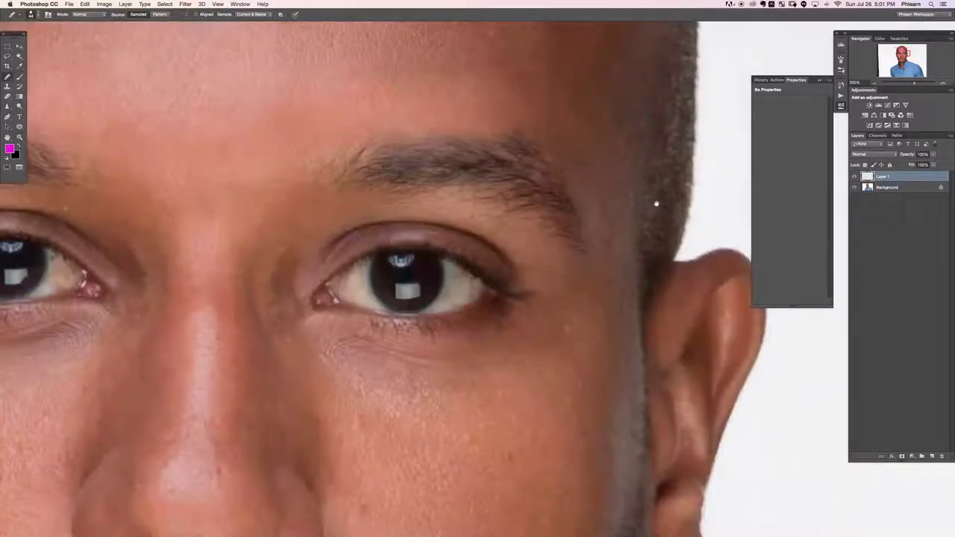
scroll(657, 203, up, 3)
scroll(657, 203, right, 5)
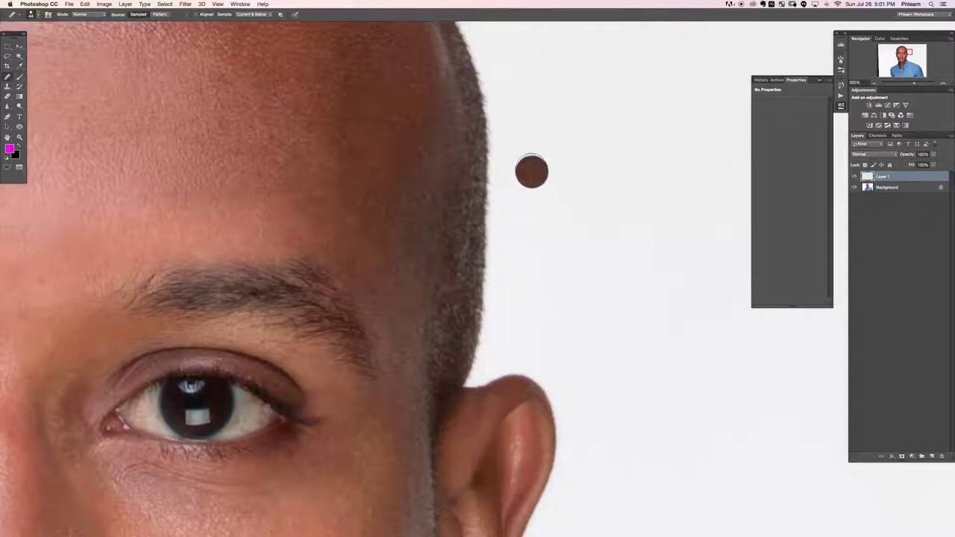
Turn off Show Overlay in the Clone Source panel, collapse it, and return to the forehead.
click(240, 5)
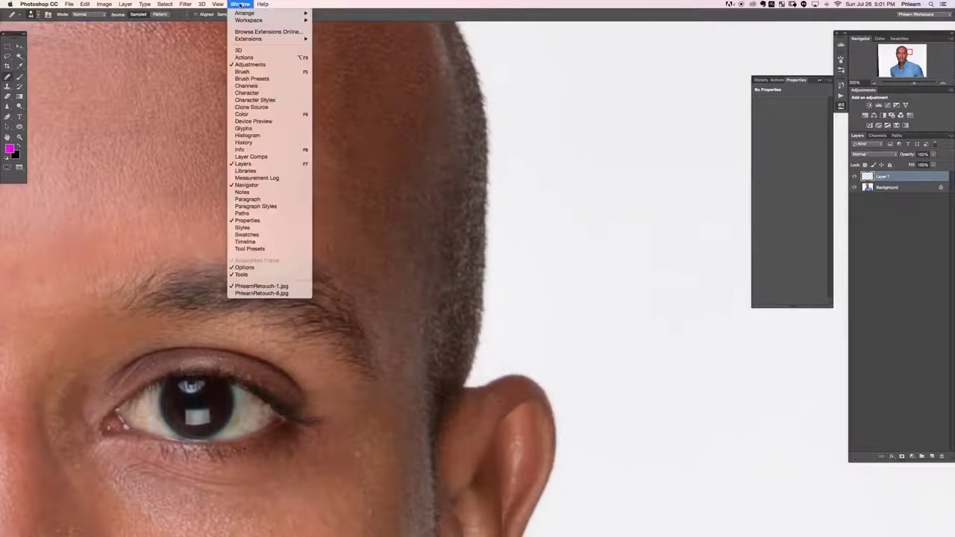
click(254, 107)
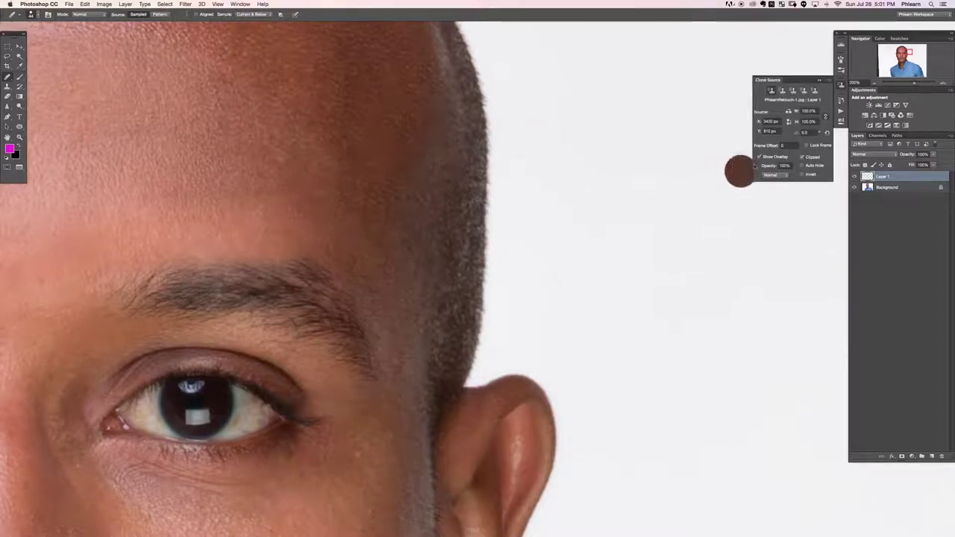
click(759, 158)
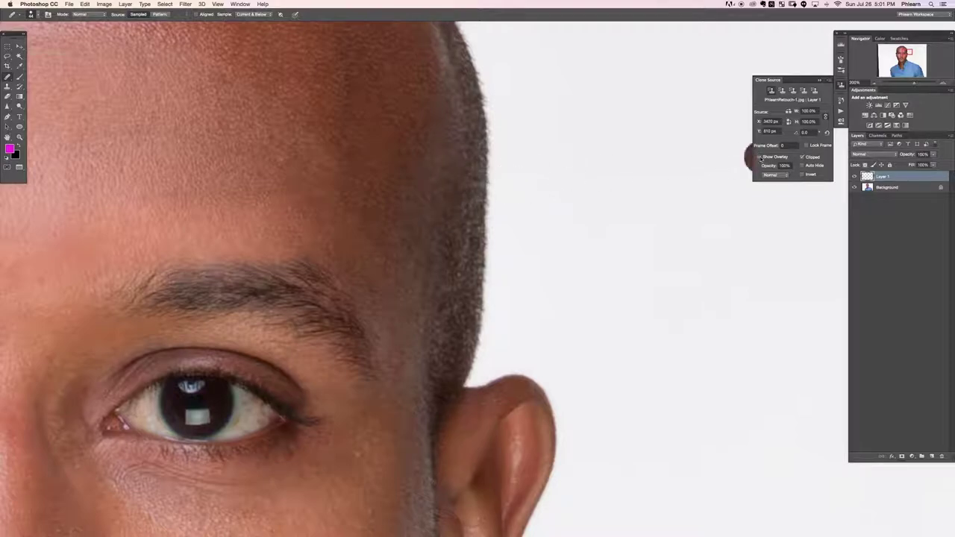
click(760, 158)
click(841, 86)
mouse_move(299, 299)
mouse_down()
mouse_move(486, 363)
mouse_move(580, 416)
mouse_up()
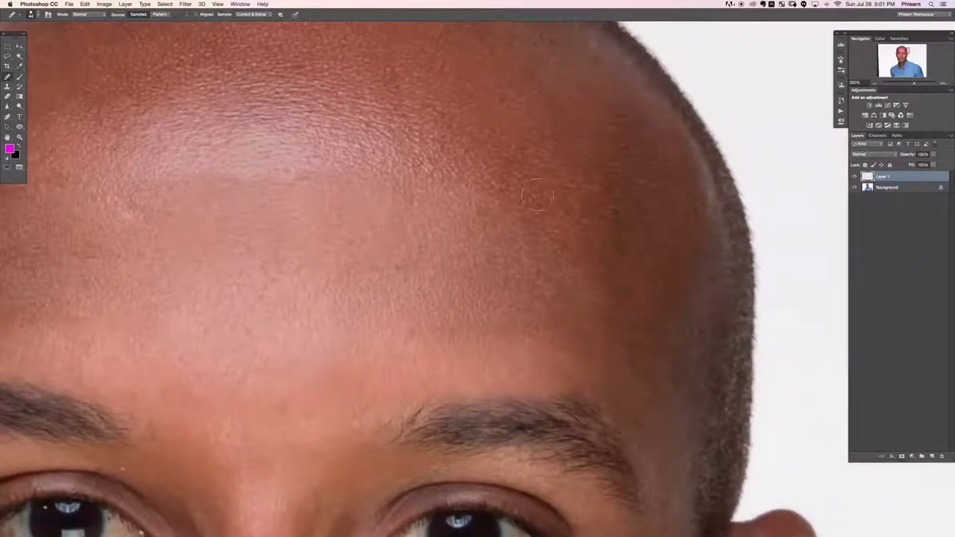
Enlarge the healing brush with ] while scanning the whole face, eyes and nose.
key(super+minus)
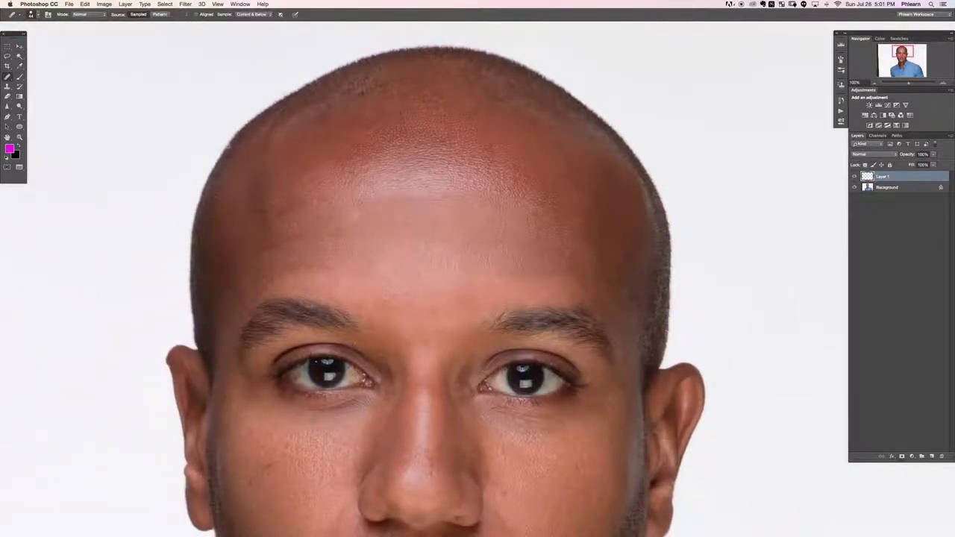
scroll(331, 293, down, 2)
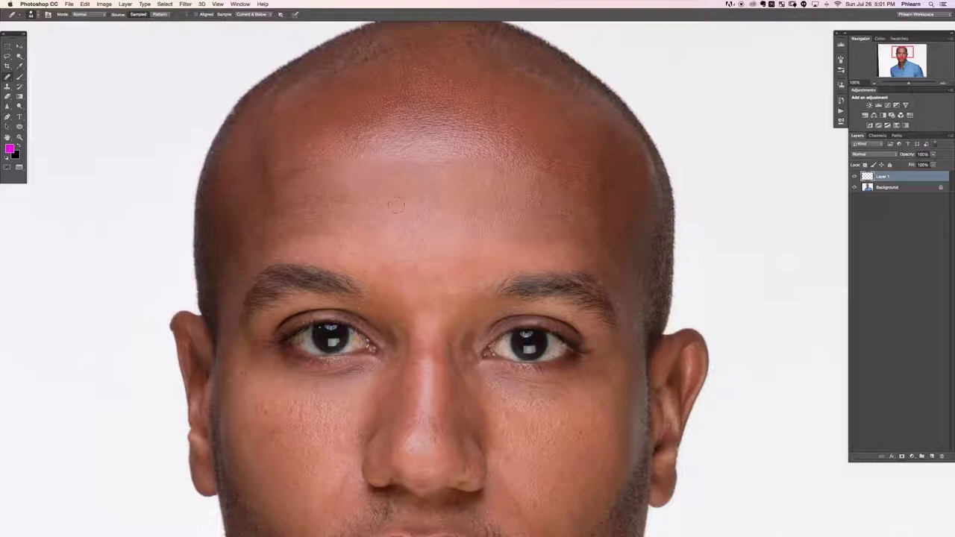
scroll(328, 198, down, 2)
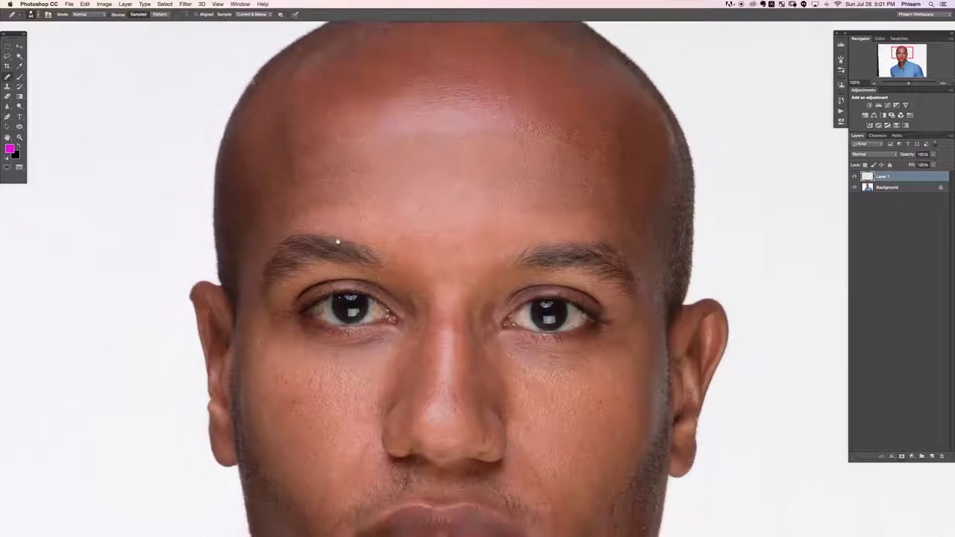
key(bracketright)
key(bracketright)
scroll(335, 244, down, 3)
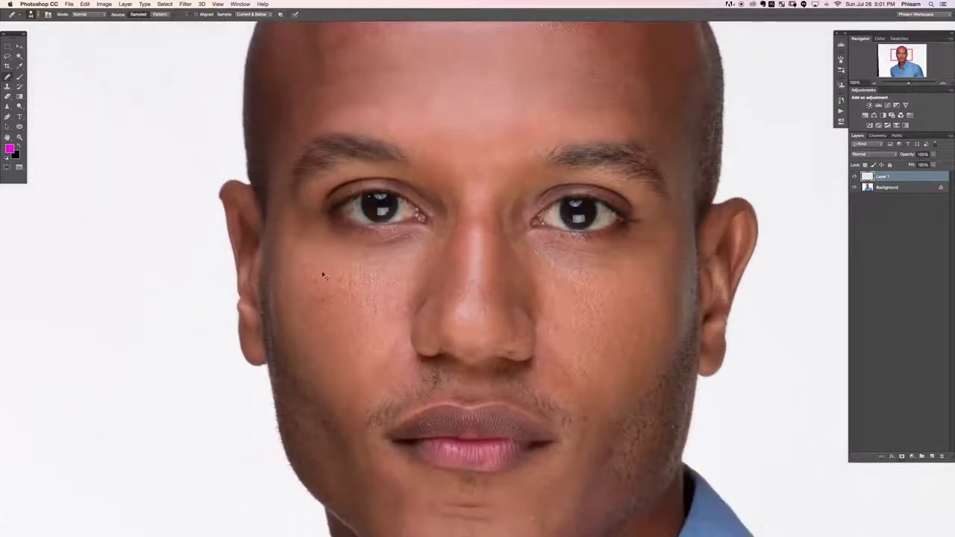
key(ctrl+plus)
scroll(432, 171, left, 3)
scroll(433, 171, down, 1)
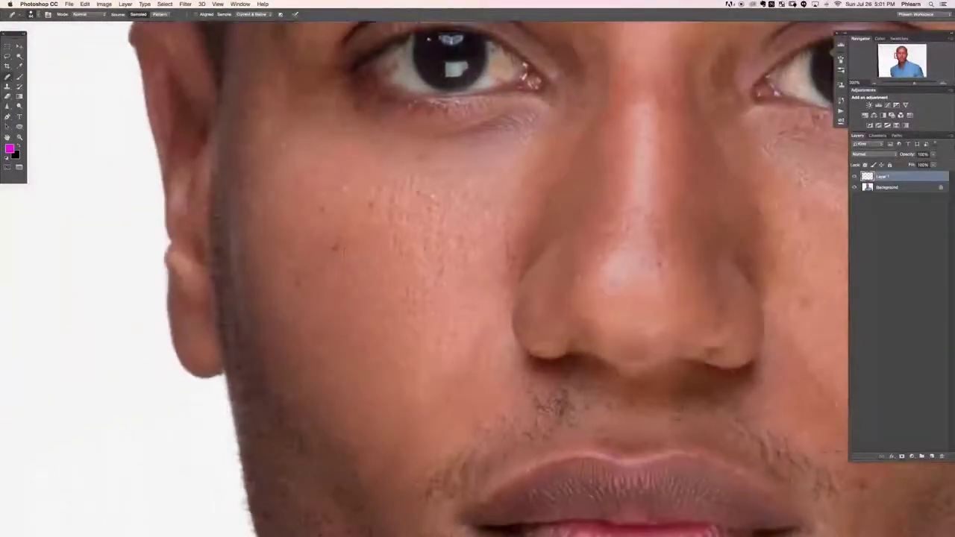
scroll(342, 262, up, 1)
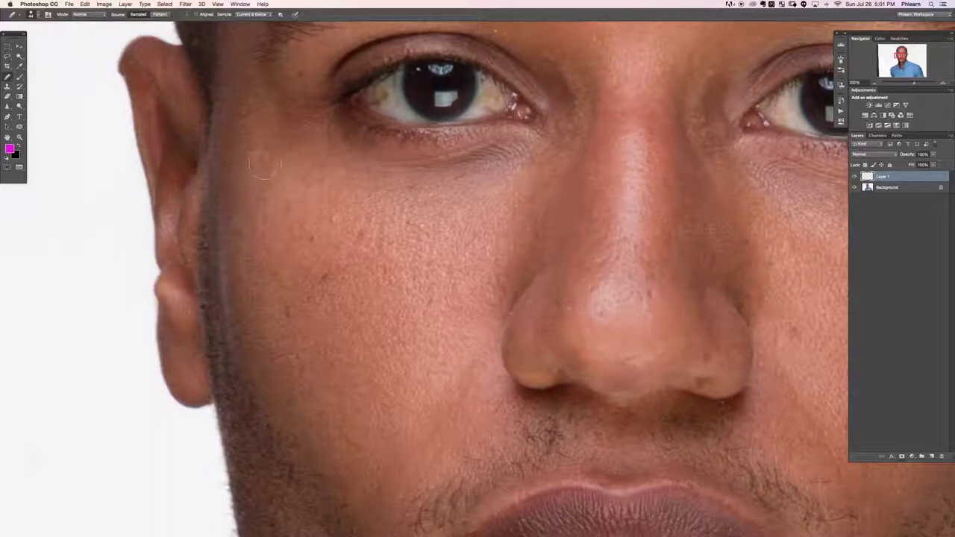
key(super+minus)
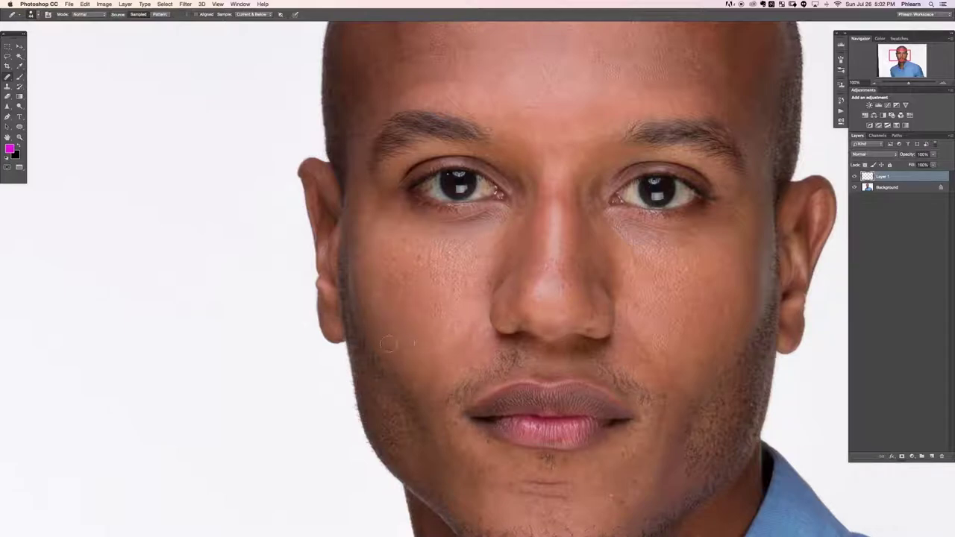
scroll(384, 342, right, 3)
Heal the blemishes on the cheek and the skin beside the nose.
scroll(404, 295, right, 5)
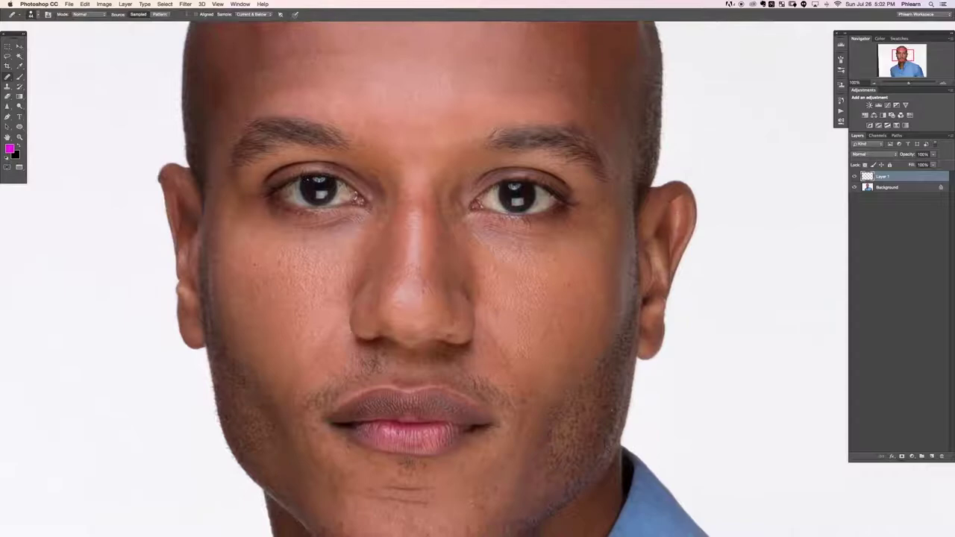
key(super+plus)
scroll(395, 312, left, 2)
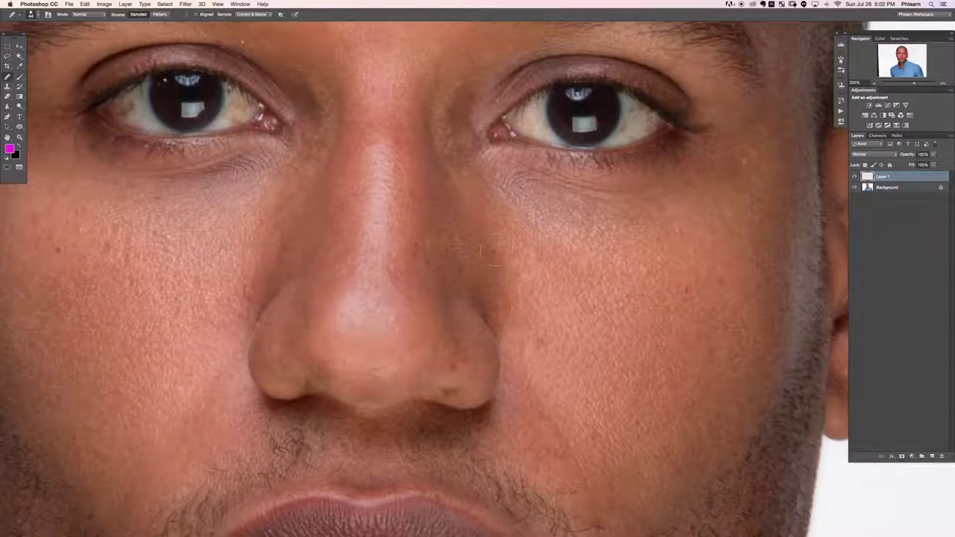
mouse_move(489, 252)
mouse_down()
mouse_move(533, 255)
mouse_move(549, 275)
mouse_up()
drag(546, 336, 531, 335)
drag(459, 333, 457, 289)
Remove the stray hairs on the cheek and beside the lip corner.
drag(681, 231, 673, 252)
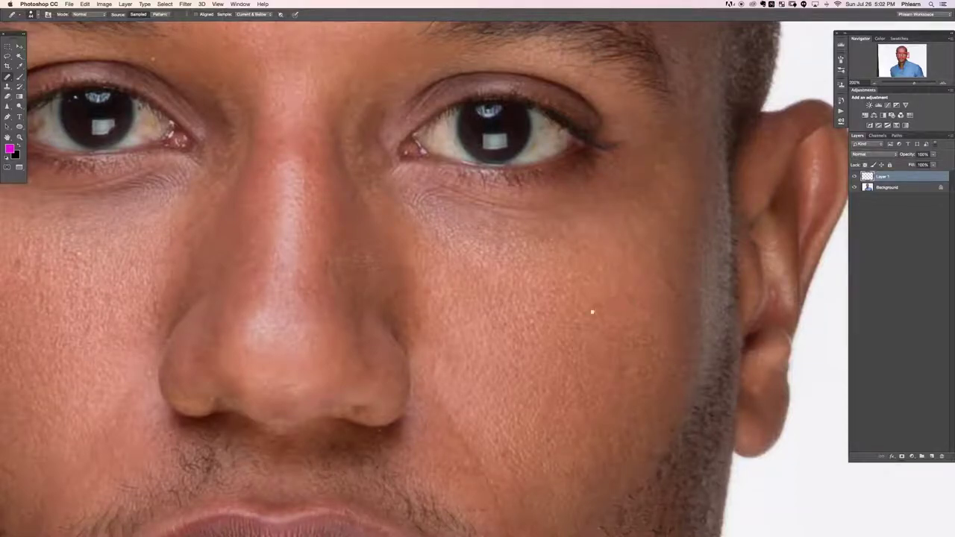
scroll(593, 312, down, 5)
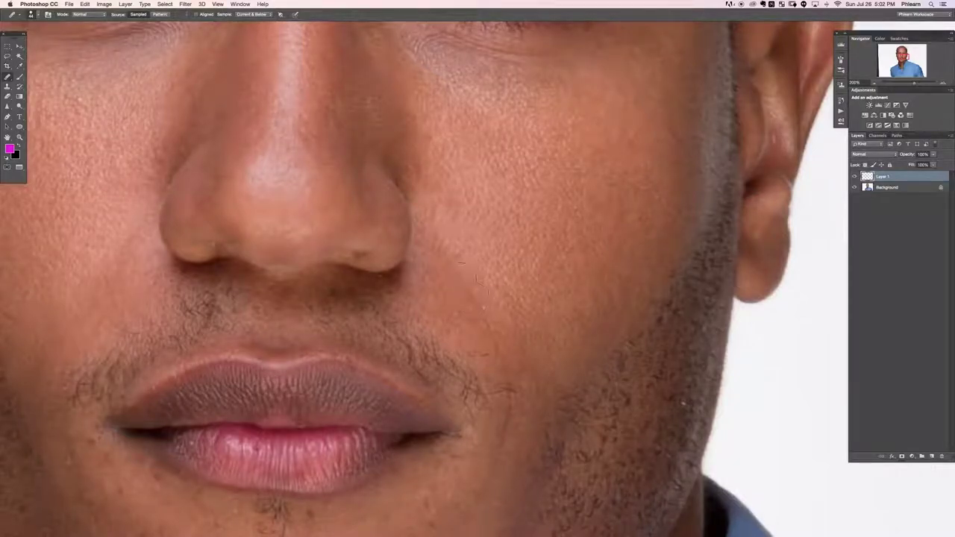
drag(448, 290, 487, 291)
scroll(479, 335, down, 3)
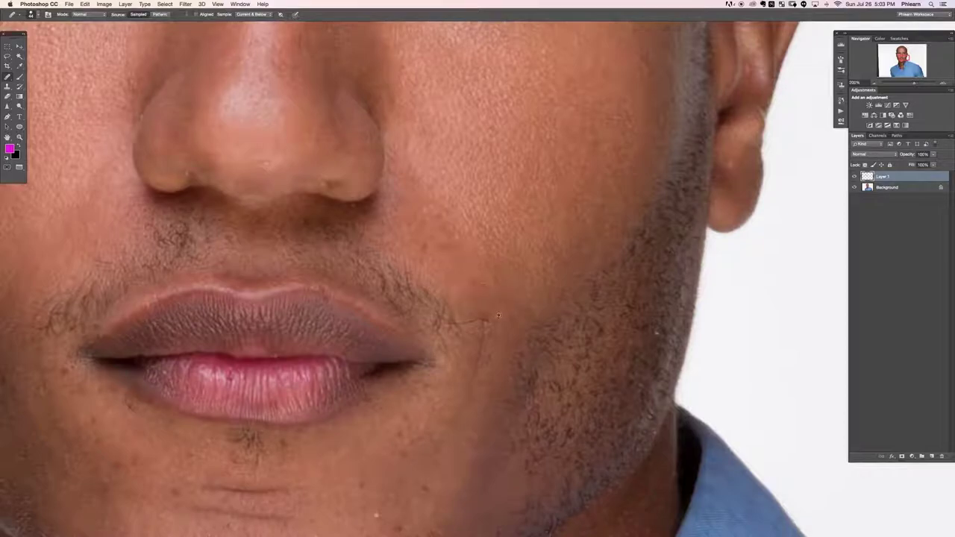
drag(454, 323, 483, 318)
scroll(465, 358, down, 3)
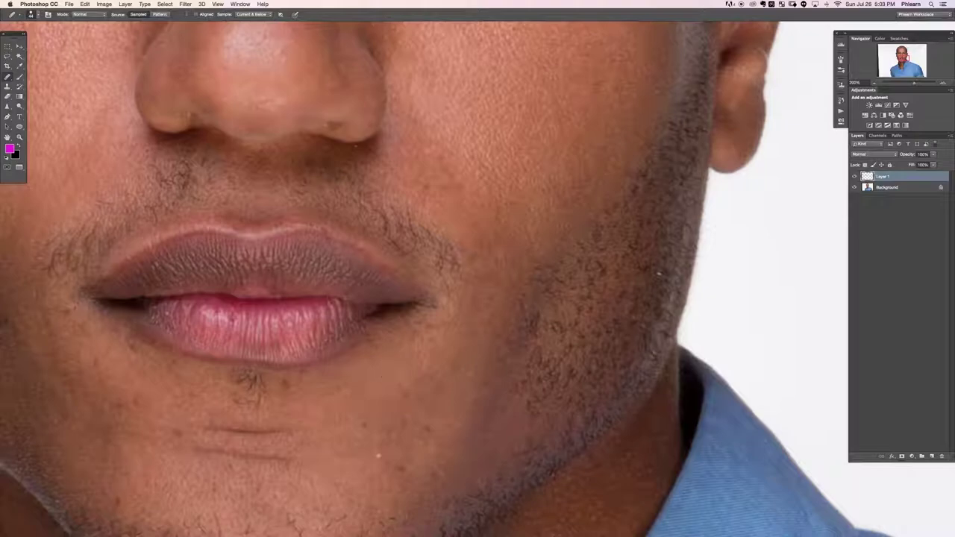
scroll(411, 363, down, 2)
scroll(411, 363, left, 2)
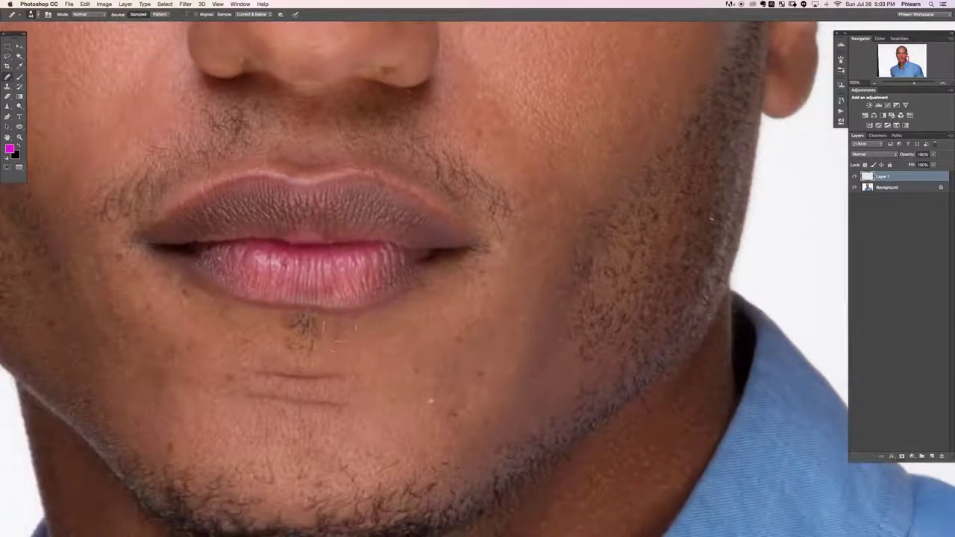
Heal two spots on the lower lip and the stray hair below it.
click(298, 264)
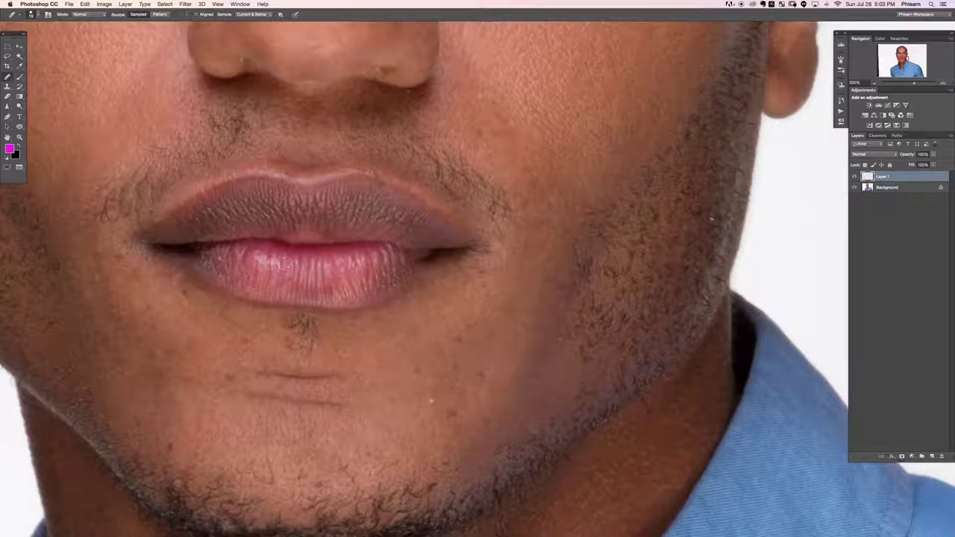
click(280, 264)
scroll(249, 349, left, 3)
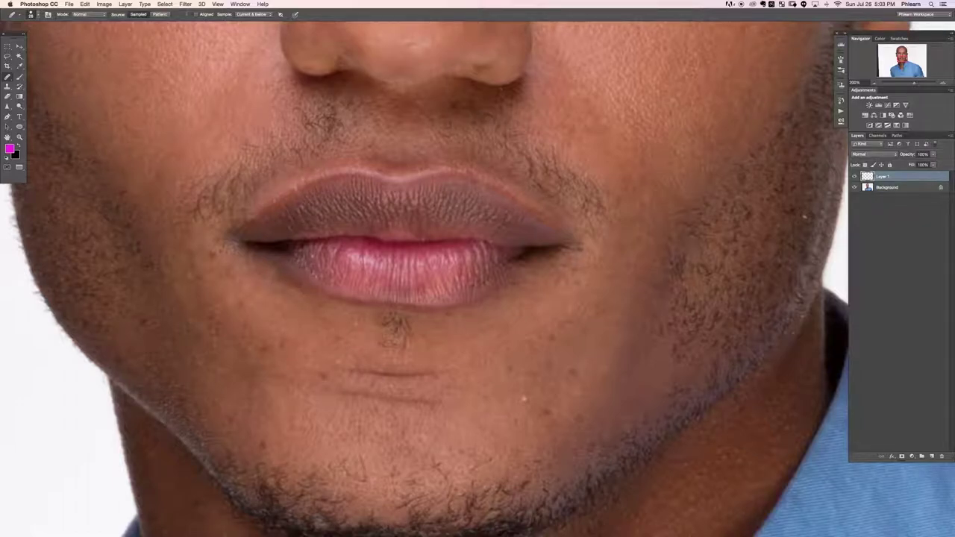
mouse_move(384, 321)
mouse_down()
mouse_move(404, 320)
mouse_move(404, 333)
mouse_up()
Erase both chin creases and the small white chin blemish.
drag(339, 374, 429, 375)
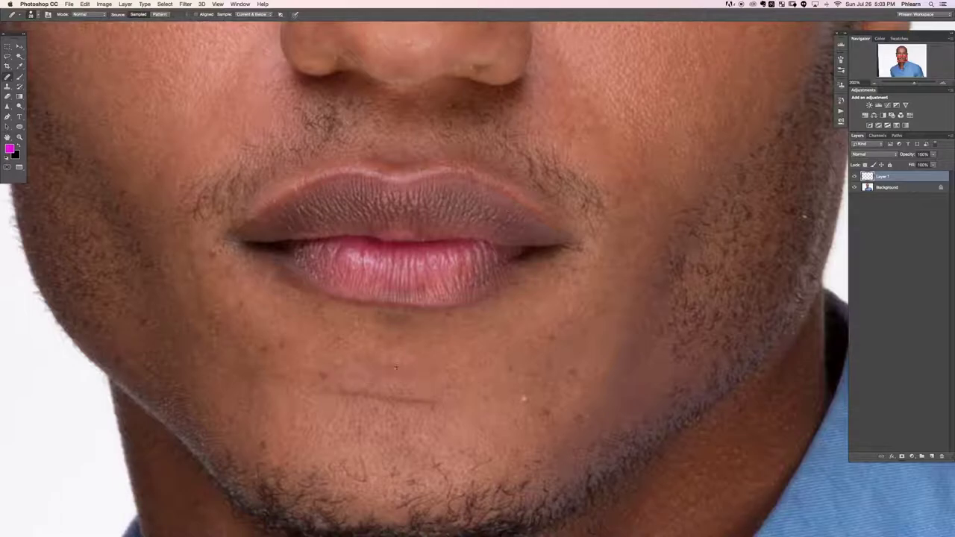
drag(340, 394, 430, 398)
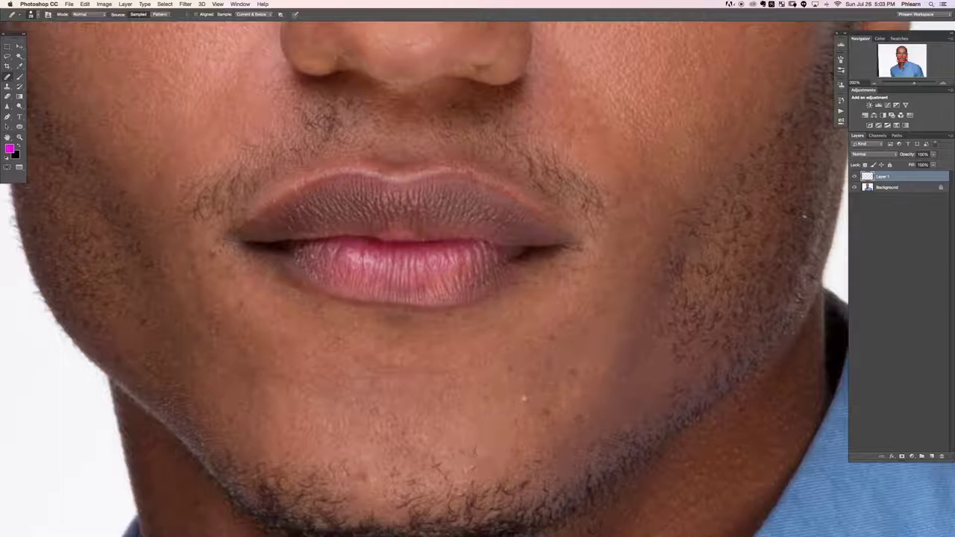
click(525, 398)
Heal the white speck in the jaw stubble.
scroll(657, 248, right, 5)
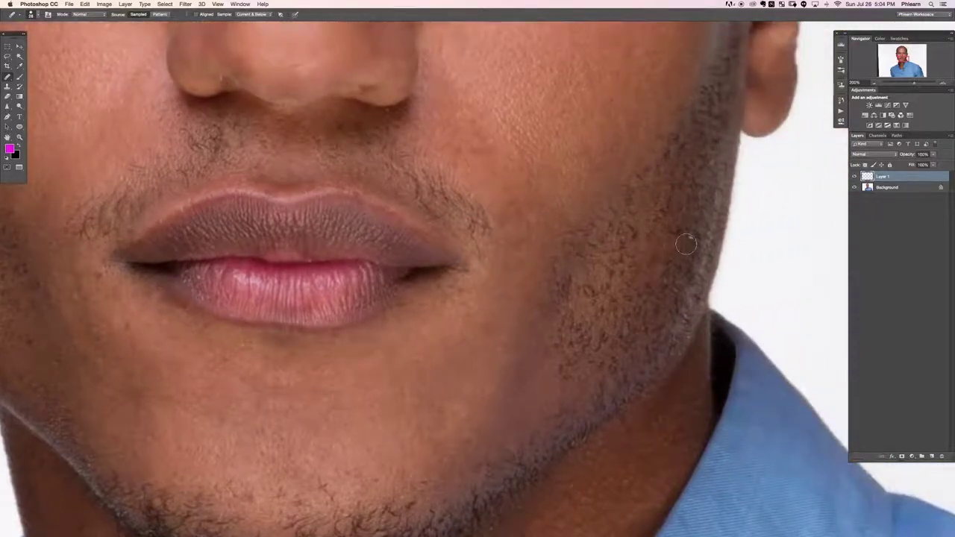
click(694, 232)
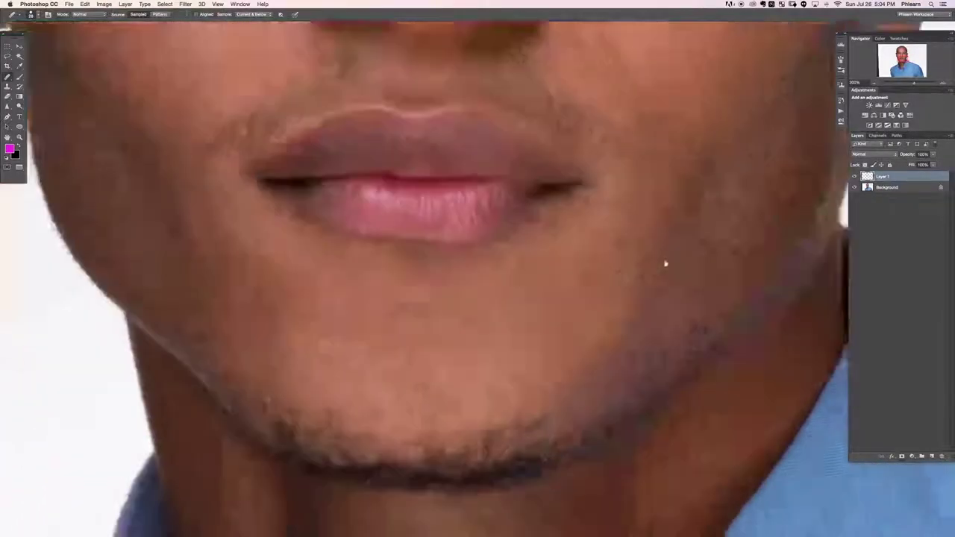
scroll(666, 264, left, 3)
Move up to the eye, zoom in closer, and bring up the healing tool choices.
scroll(441, 261, up, 3)
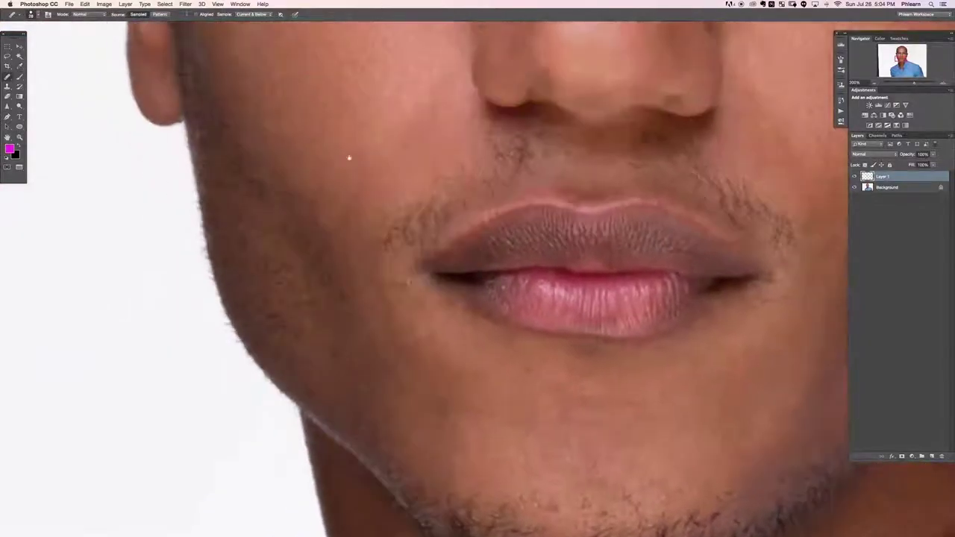
scroll(350, 155, up, 1)
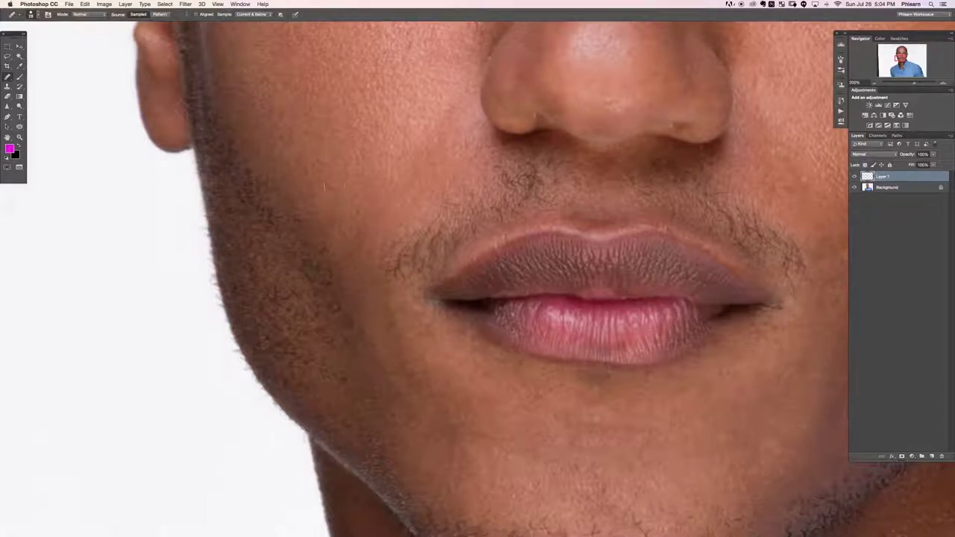
scroll(358, 198, up, 5)
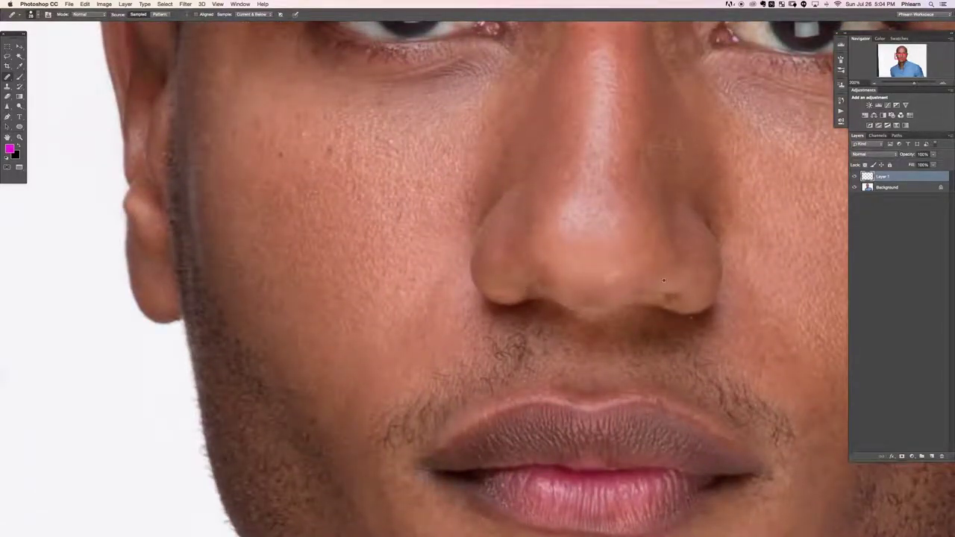
scroll(293, 172, up, 3)
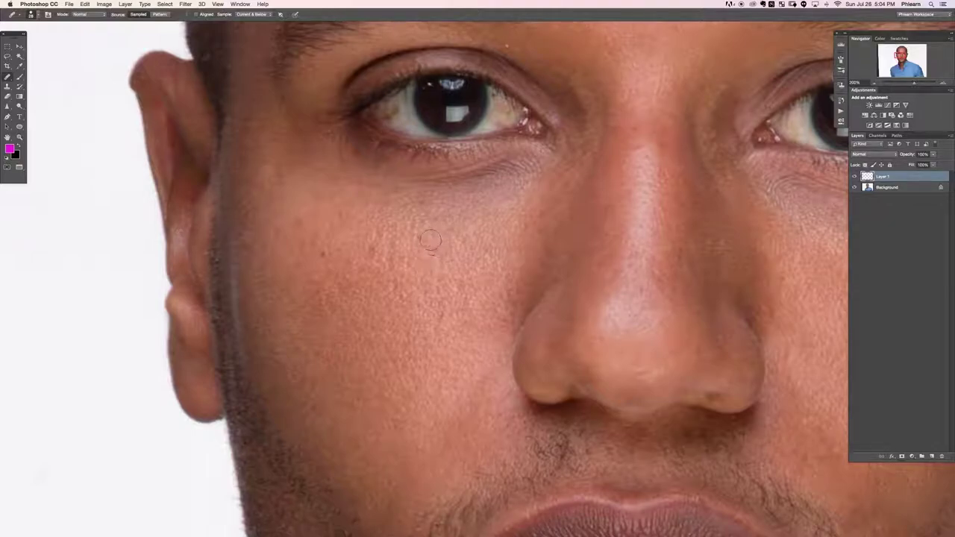
scroll(471, 235, up, 3)
scroll(515, 225, up, 1)
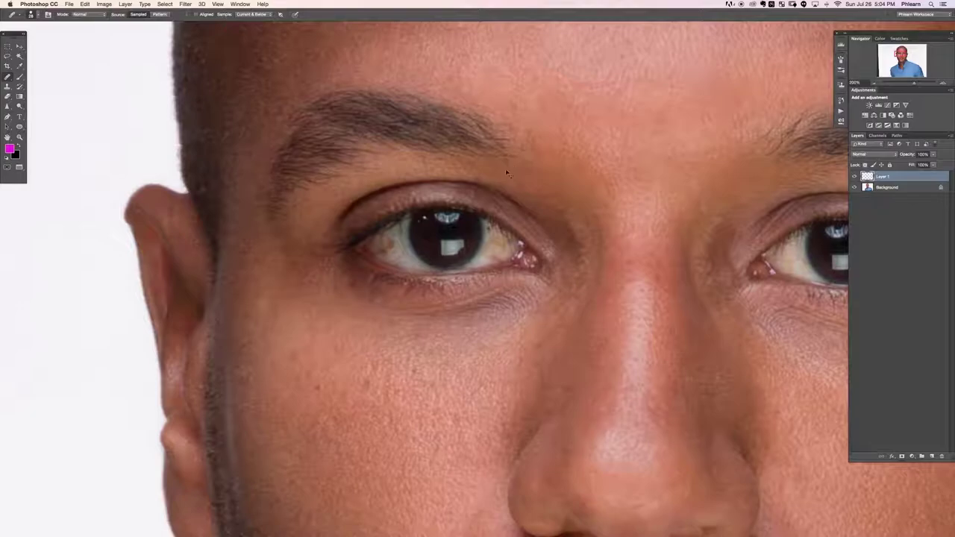
key(super+plus)
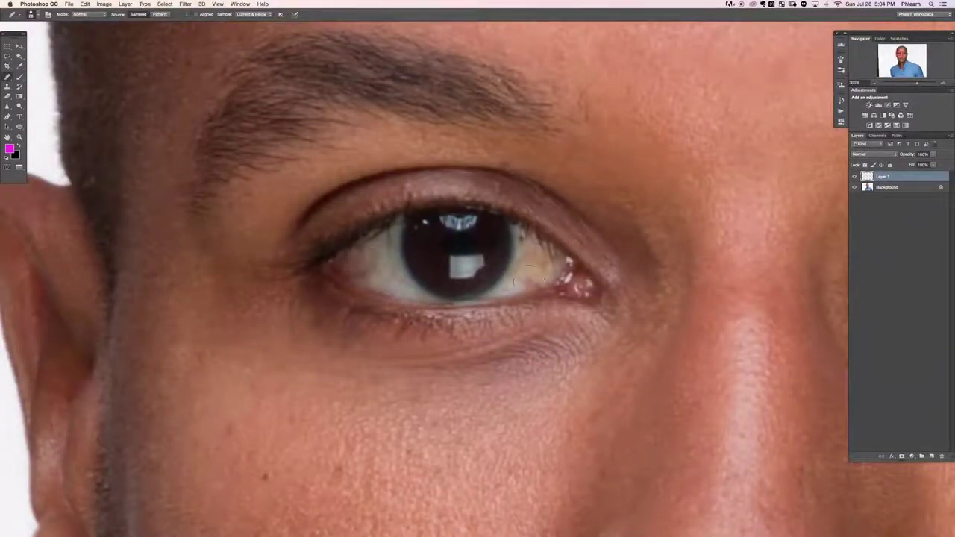
scroll(358, 271, right, 5)
scroll(477, 269, left, 3)
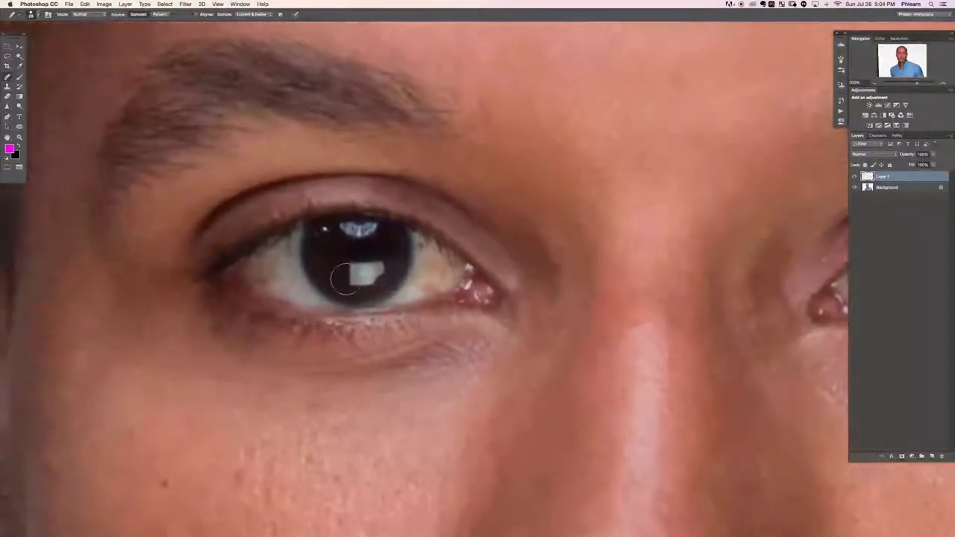
right_click(8, 77)
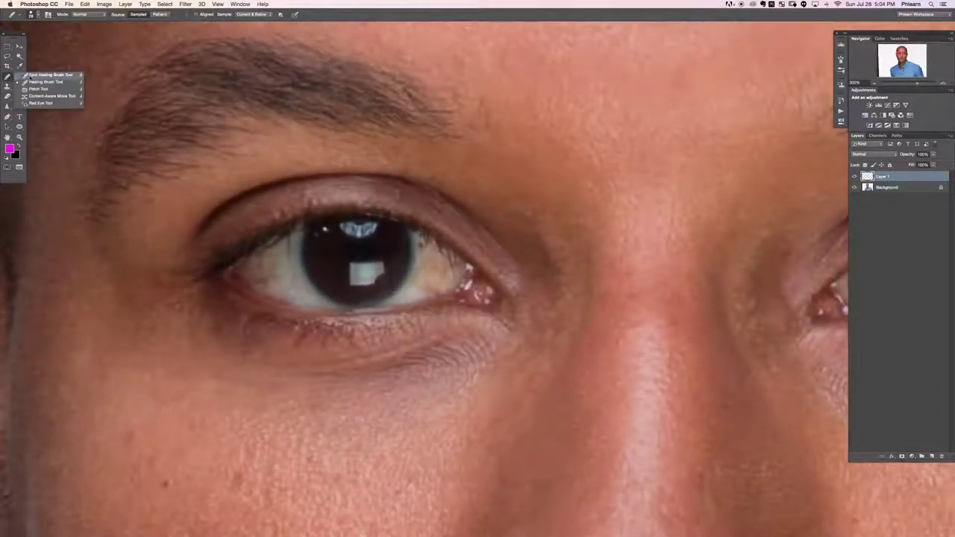
With Spot Healing on a new Layer 2, clean veins at the eye's outer corner and beside the iris.
click(37, 75)
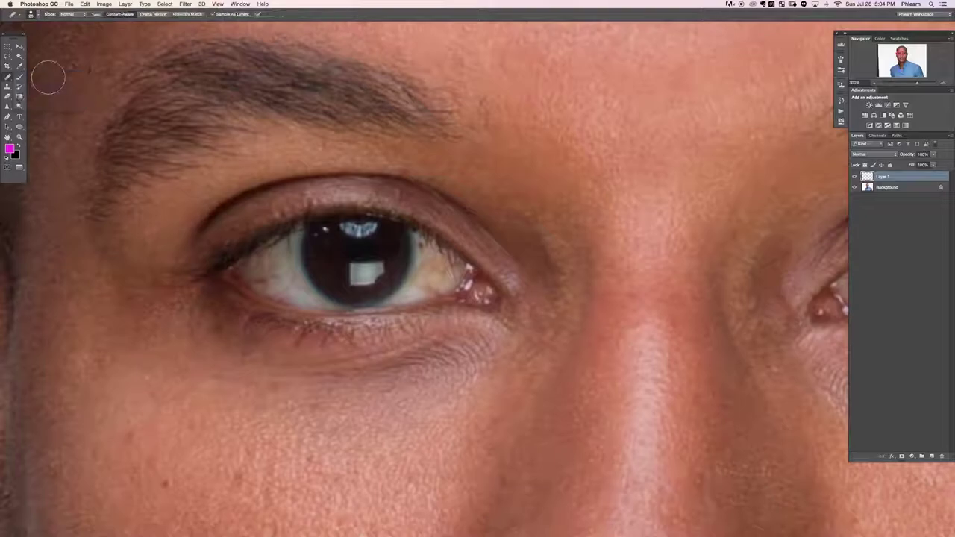
key(ctrl+shift+alt+n)
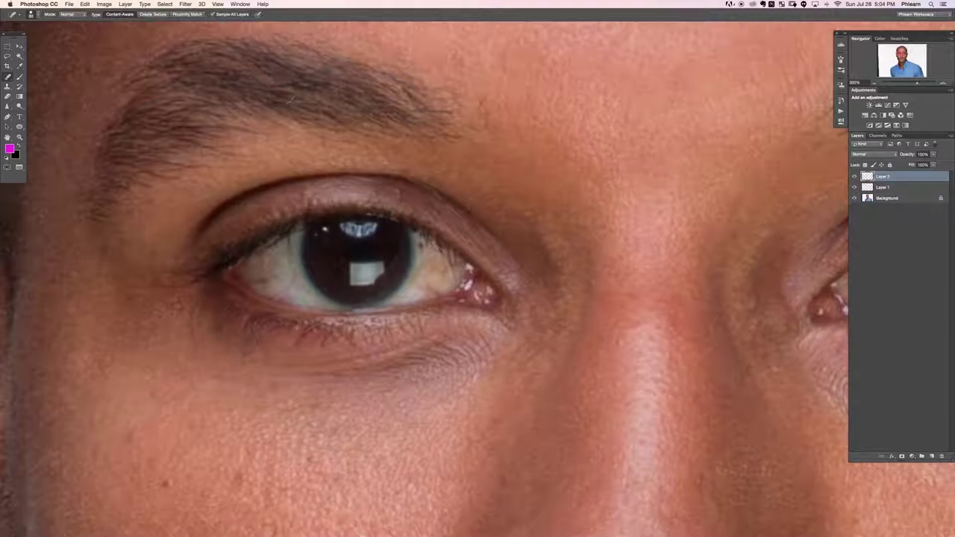
drag(430, 276, 421, 243)
drag(253, 282, 271, 278)
scroll(448, 253, right, 10)
mouse_move(485, 266)
mouse_down()
mouse_move(500, 261)
mouse_move(495, 278)
mouse_move(483, 255)
mouse_move(469, 273)
mouse_move(466, 237)
mouse_move(440, 229)
mouse_move(466, 257)
mouse_up()
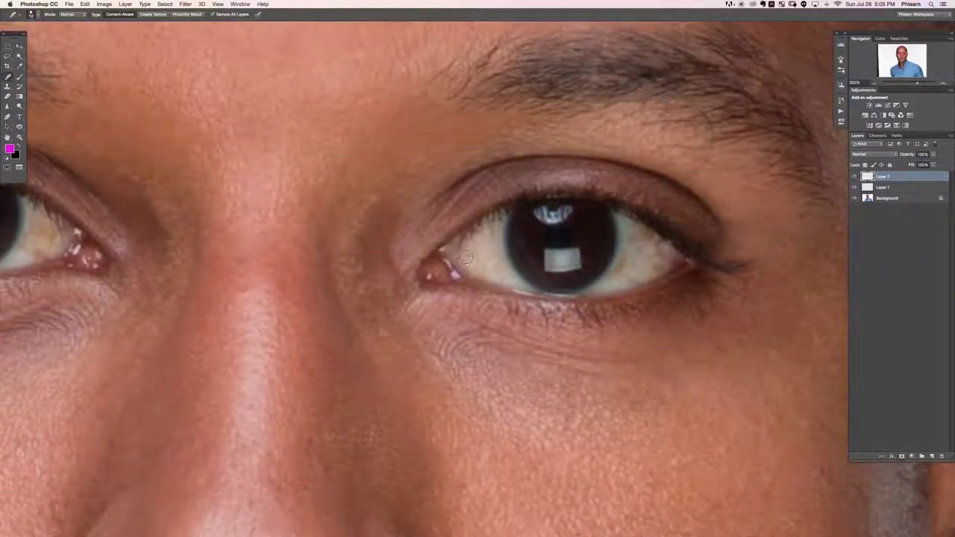
scroll(462, 244, right, 10)
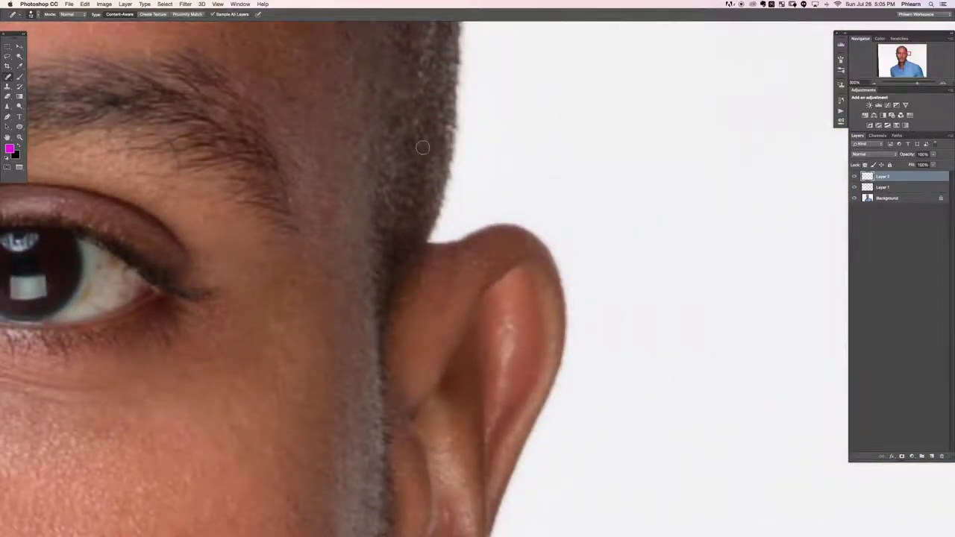
Clean the hairline edge above the ear, sampling a nearby source for the whitish smear.
drag(415, 146, 488, 145)
right_click(7, 77)
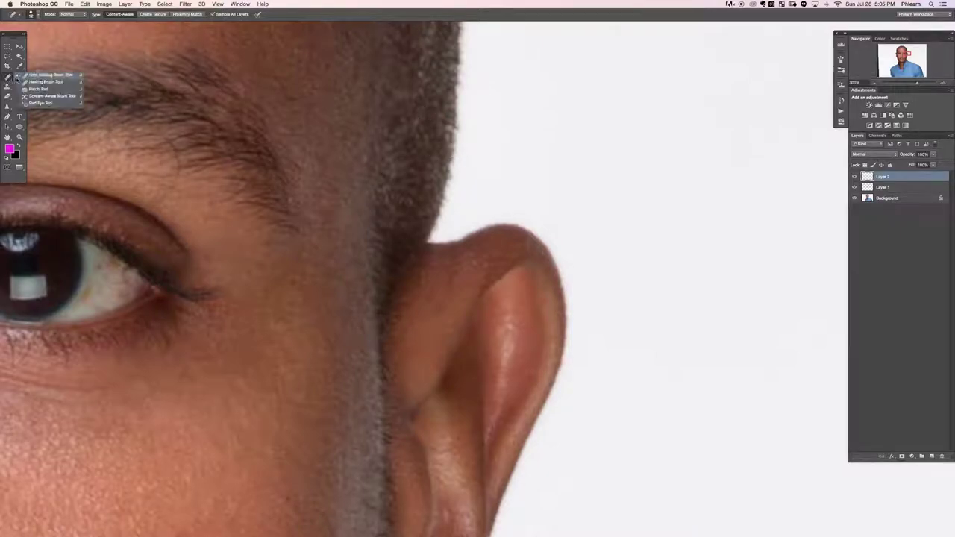
click(56, 86)
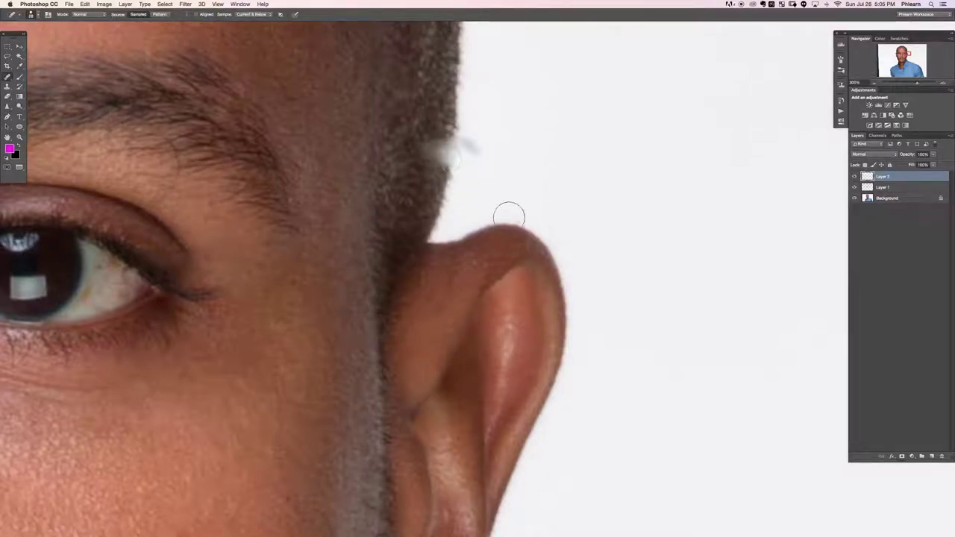
alt+click(514, 147)
drag(458, 143, 451, 159)
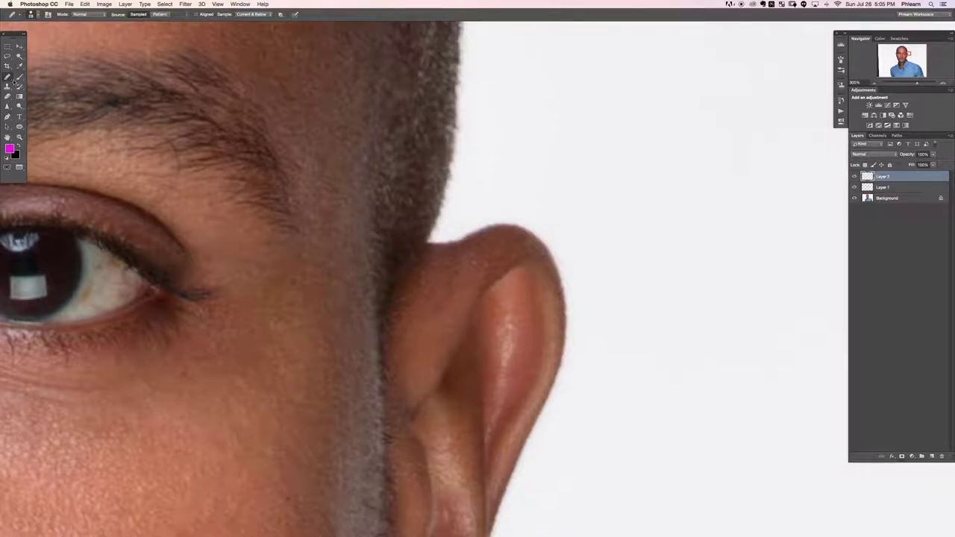
right_click(8, 77)
click(43, 75)
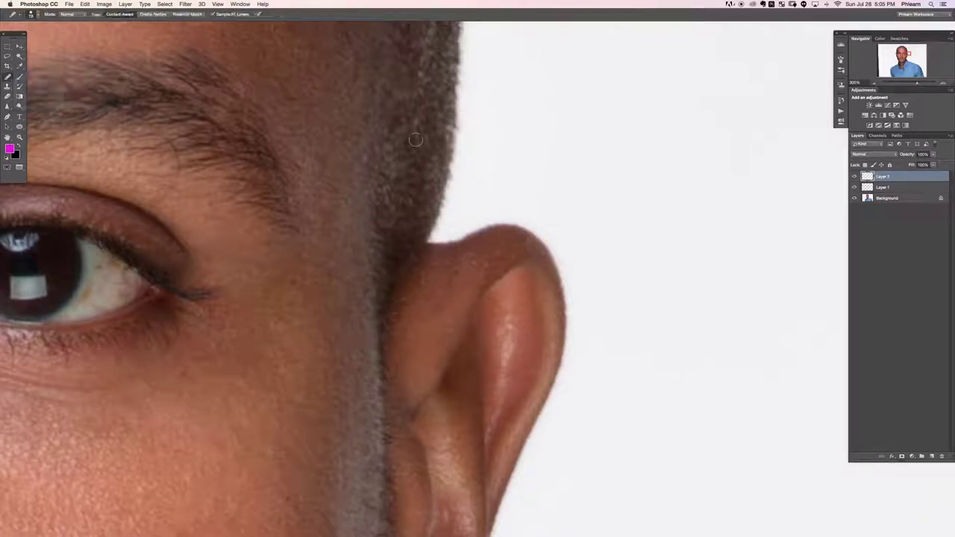
mouse_move(438, 150)
mouse_down()
mouse_move(454, 142)
mouse_move(461, 93)
mouse_up()
Heal the blemish on the eye white and the spots on the eyebrow, then zoom out.
scroll(341, 382, down, 5)
scroll(303, 331, left, 5)
scroll(303, 330, up, 3)
scroll(453, 341, up, 2)
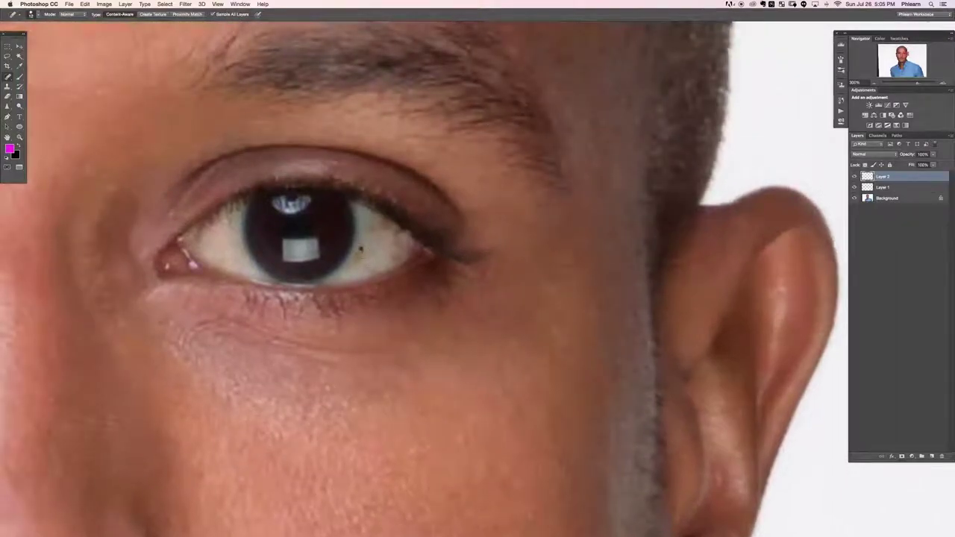
mouse_move(374, 221)
mouse_down()
mouse_move(390, 234)
mouse_move(394, 257)
mouse_move(390, 232)
mouse_up()
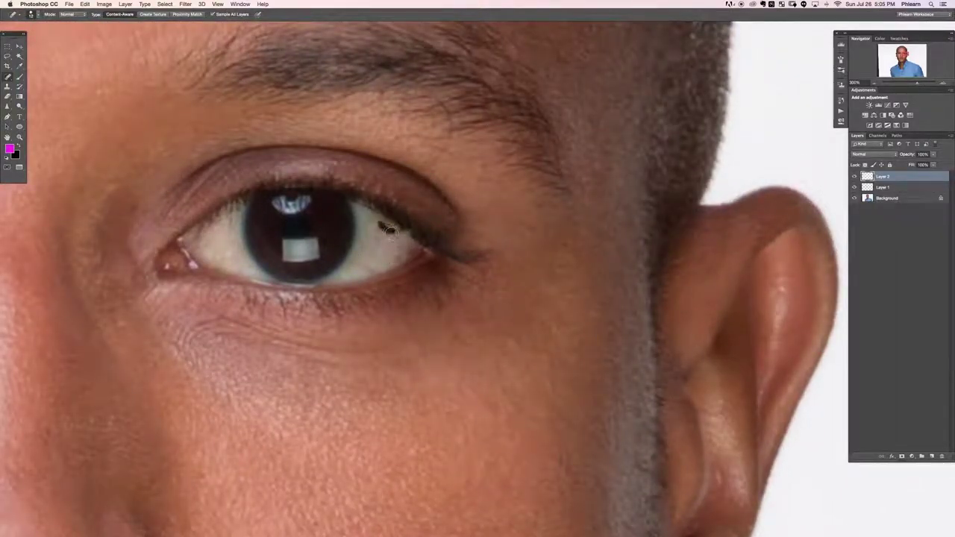
drag(442, 99, 453, 128)
drag(405, 135, 447, 136)
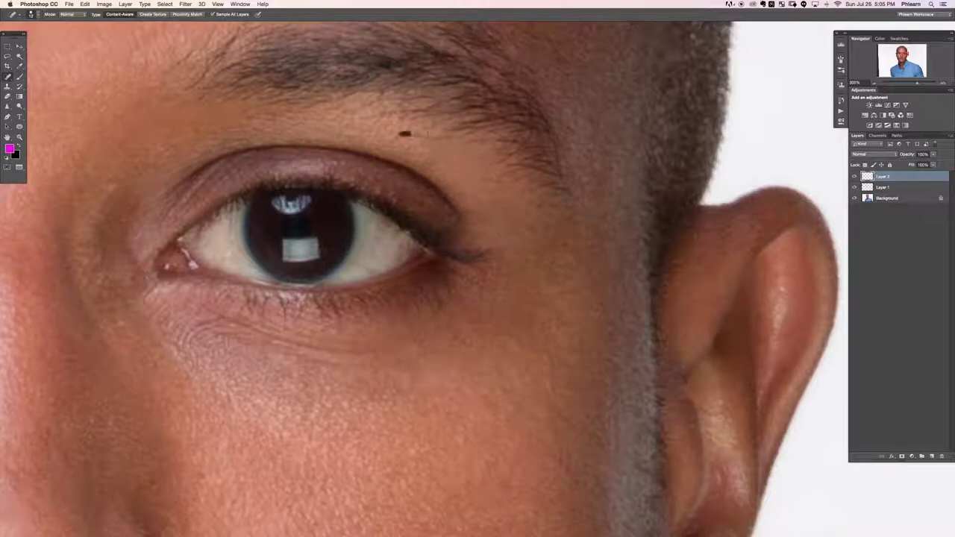
key(super+minus)
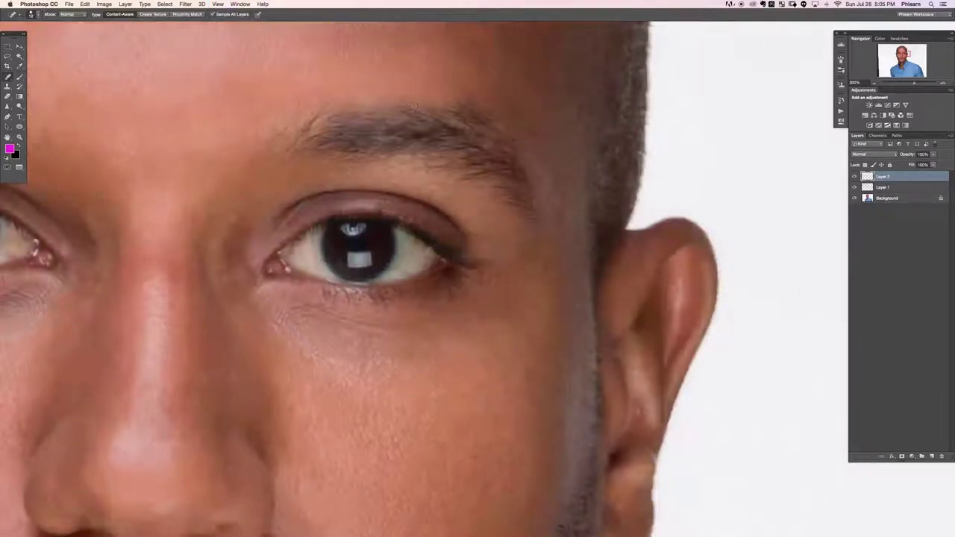
Clean the inner edges of both eyebrows and a spot on the forehead.
click(288, 149)
drag(308, 99, 294, 137)
drag(541, 233, 409, 208)
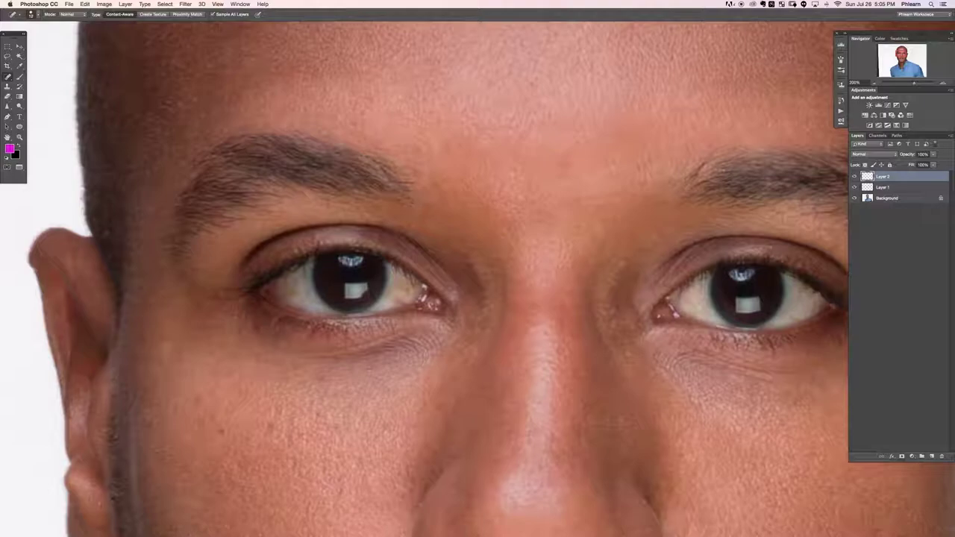
drag(415, 150, 437, 161)
drag(369, 109, 360, 98)
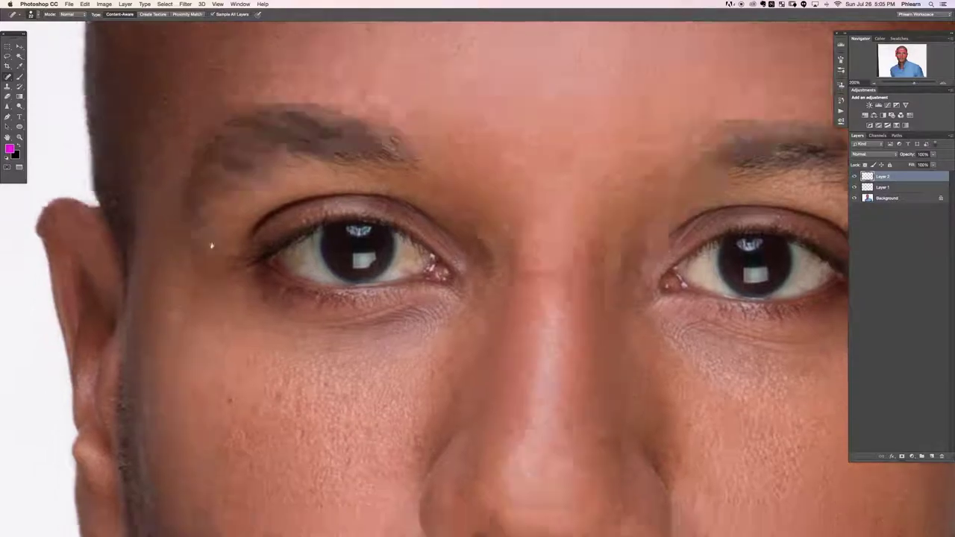
Heal the cheek blemish and the spots under the eye, including the dark one.
scroll(211, 245, down, 5)
click(245, 298)
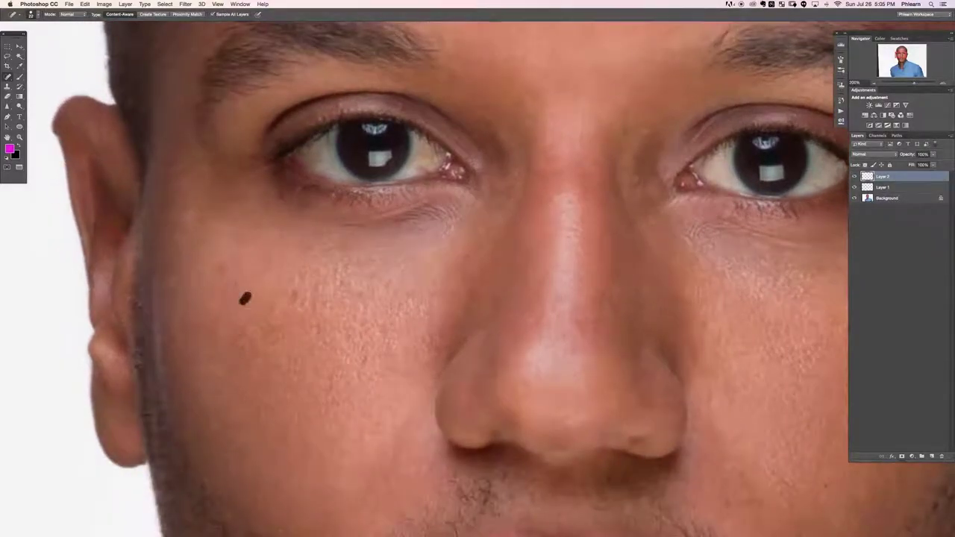
click(293, 295)
click(307, 276)
click(306, 276)
click(341, 278)
click(341, 259)
Heal the stray moustache hairs and the marks on the cheek beside them.
scroll(450, 234, down, 5)
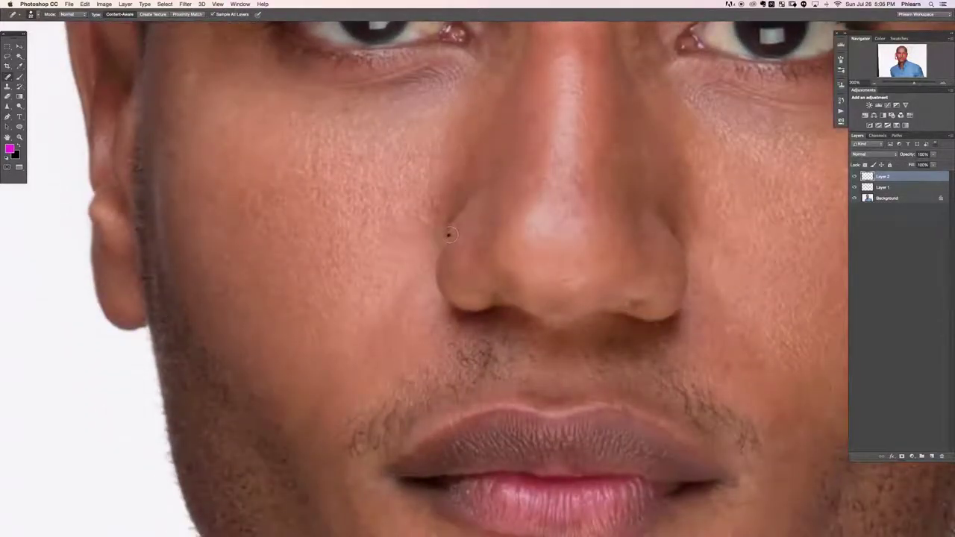
scroll(461, 330, down, 3)
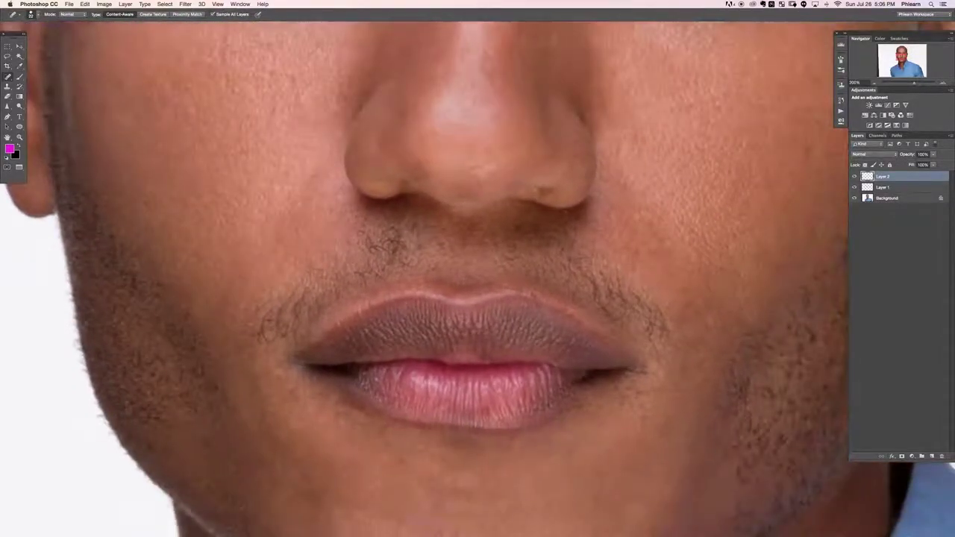
drag(356, 230, 374, 245)
drag(241, 311, 285, 285)
click(243, 324)
click(256, 309)
Heal the five chin spots, then zoom out to view the whole head.
scroll(306, 414, down, 5)
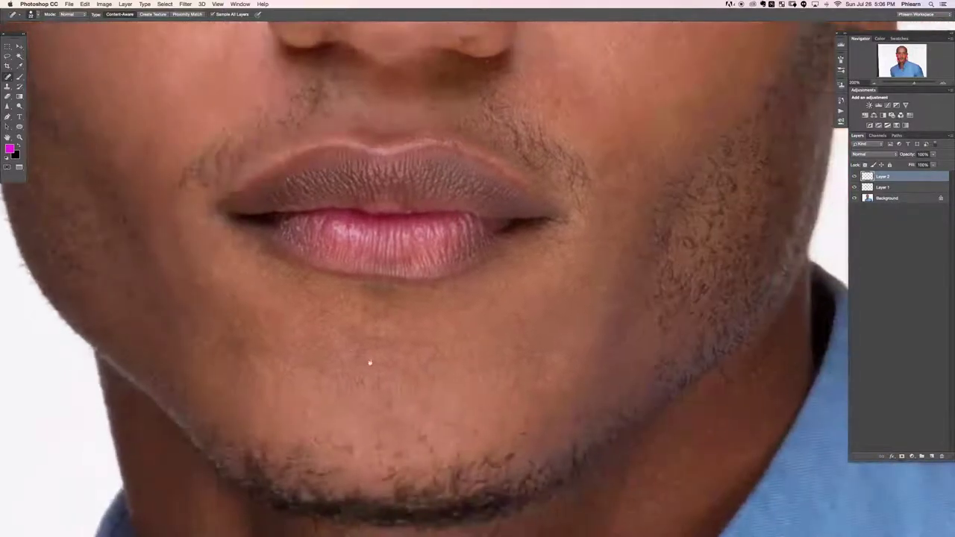
scroll(373, 363, down, 2)
click(364, 312)
click(403, 362)
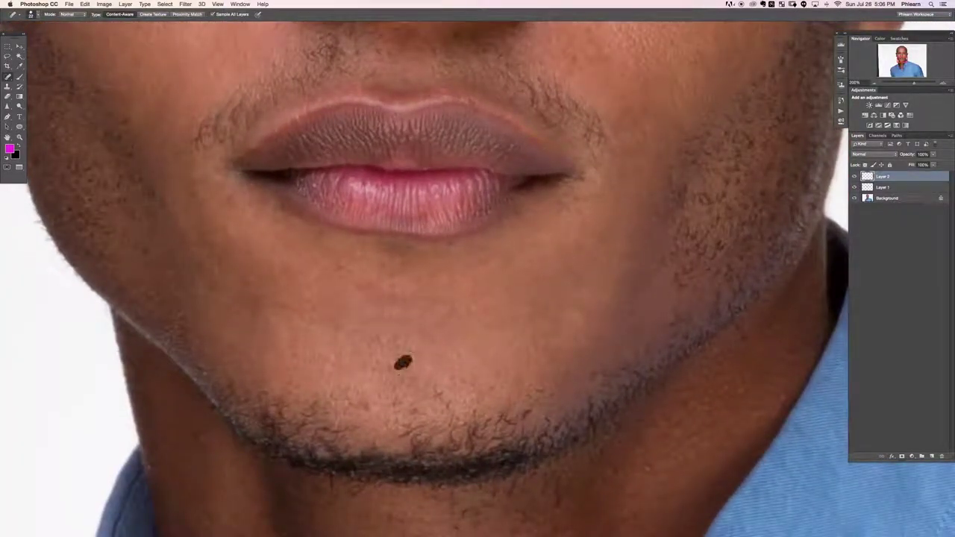
click(382, 370)
click(373, 335)
click(365, 318)
scroll(388, 351, up, 2)
scroll(384, 454, up, 1)
scroll(316, 359, up, 2)
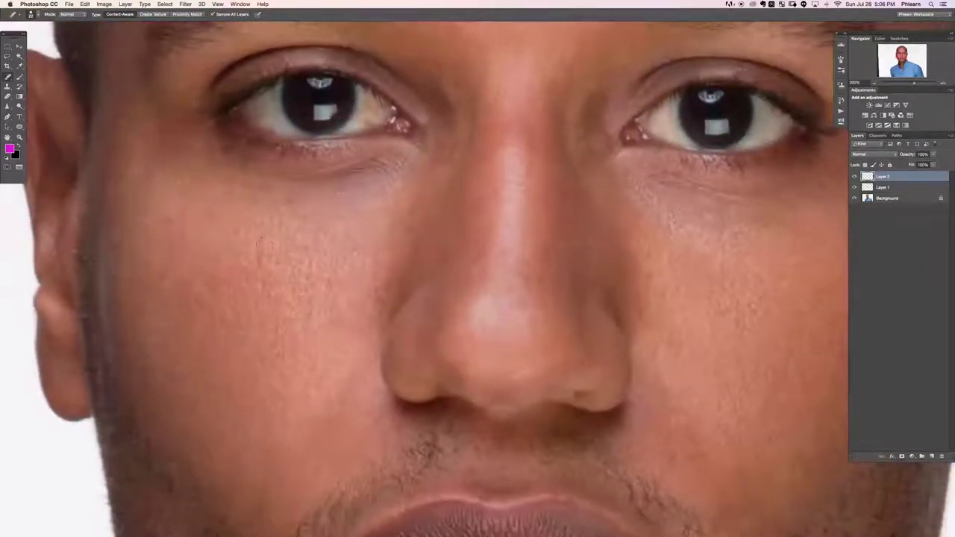
scroll(512, 306, right, 3)
scroll(512, 306, up, 1)
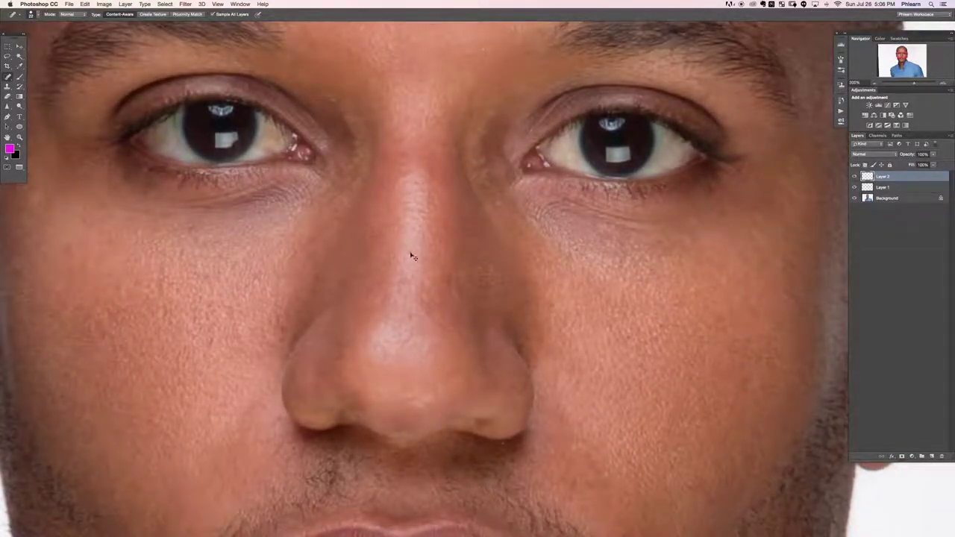
key(ctrl+minus)
key(ctrl+minus)
key(ctrl+plus)
key(ctrl+minus)
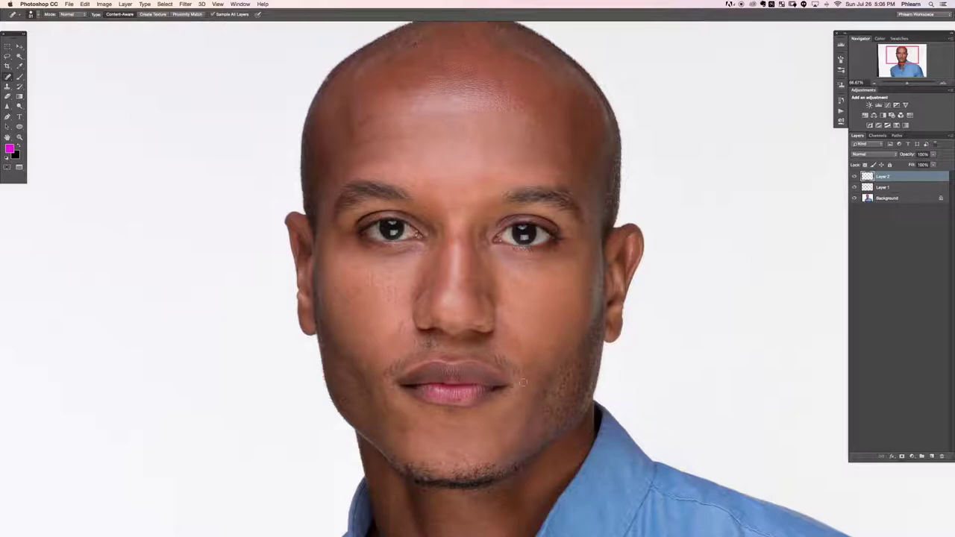
Spot-heal the small mark on the nose bridge between the eyebrows on Layer 2.
scroll(436, 411, down, 5)
scroll(500, 337, down, 2)
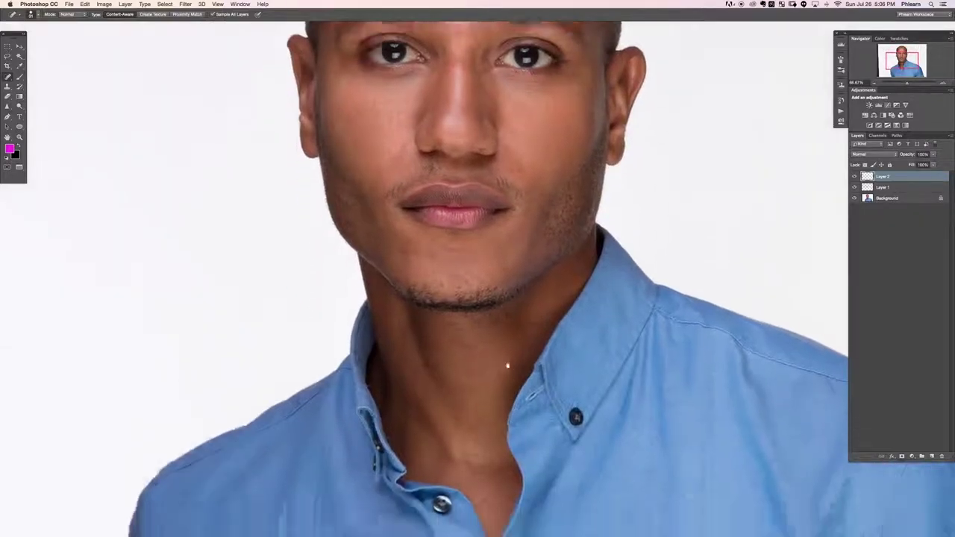
scroll(497, 313, down, 5)
scroll(492, 258, down, 5)
scroll(492, 258, left, 5)
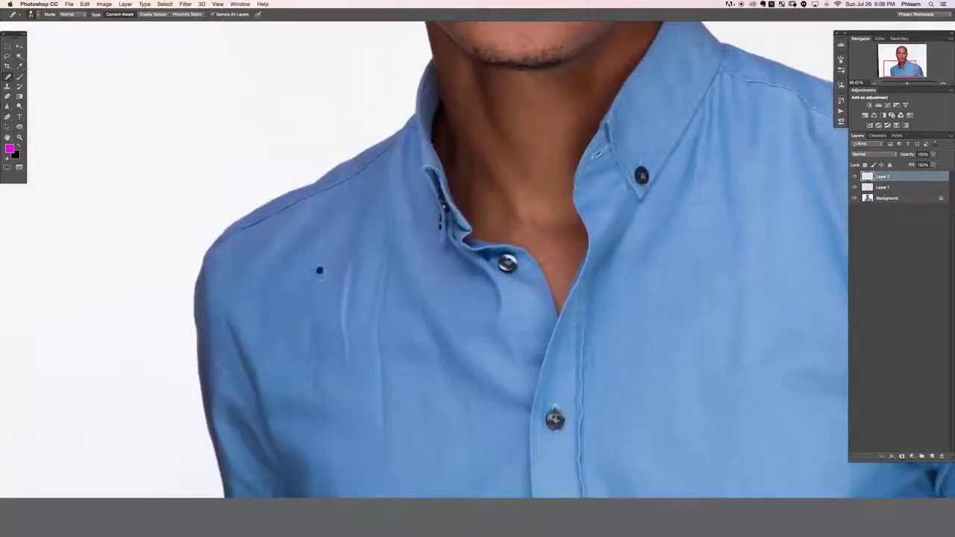
scroll(372, 257, up, 5)
scroll(372, 258, up, 5)
scroll(371, 257, up, 5)
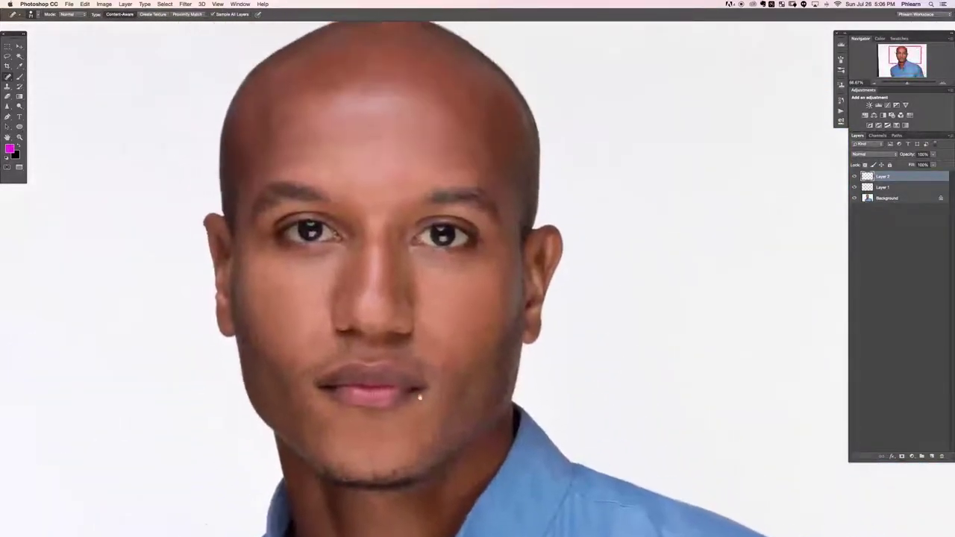
drag(372, 254, 368, 232)
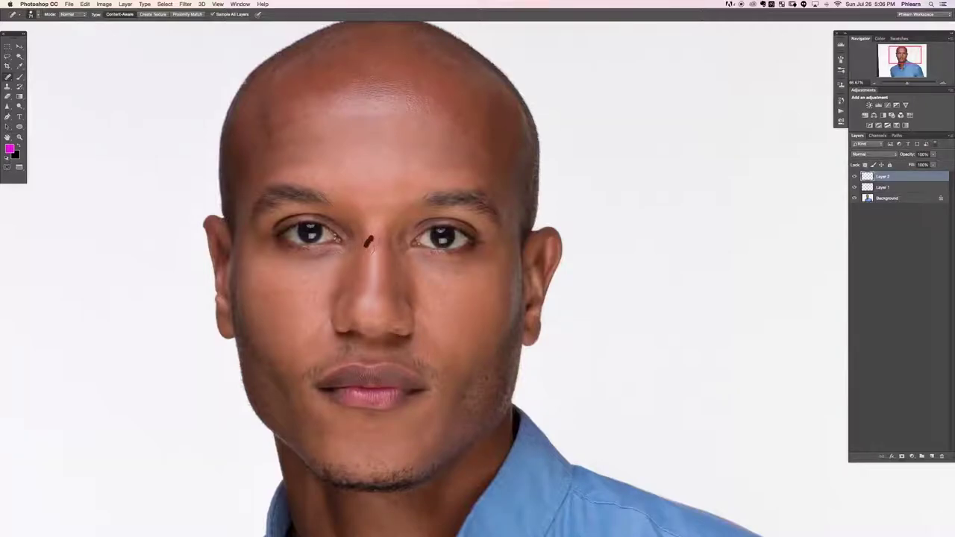
Group Layer 1 and Layer 2 into Group 1, then toggle it off and on to compare.
shift+click(902, 187)
key(super+g)
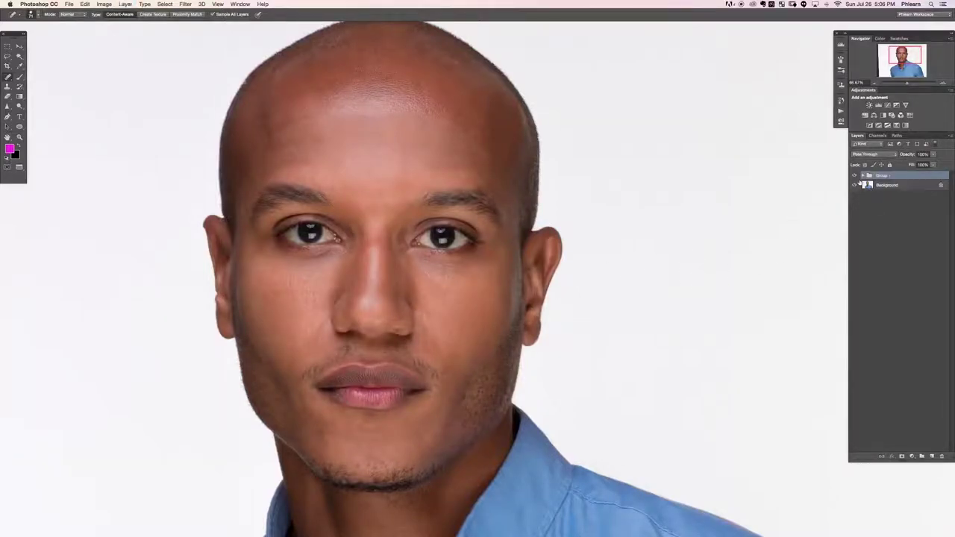
click(855, 175)
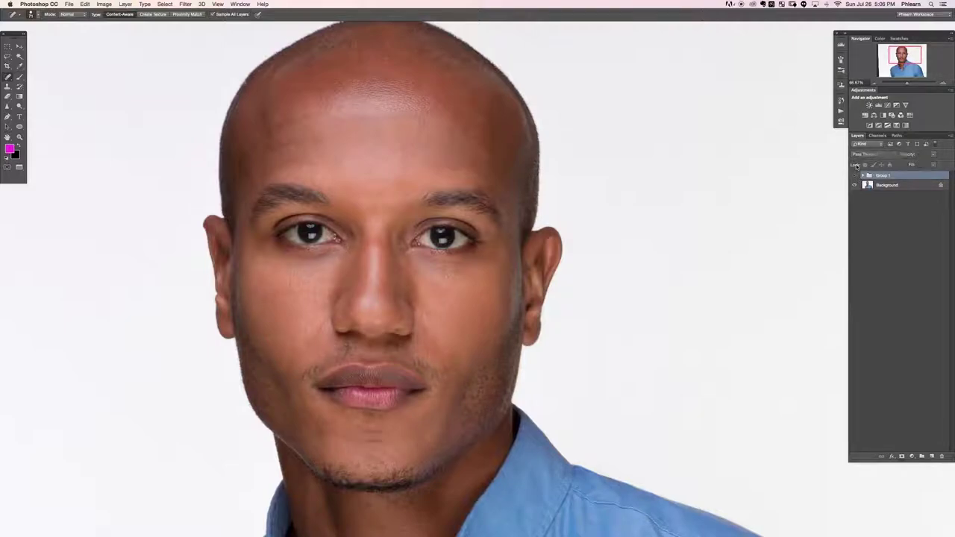
key(super+comma)
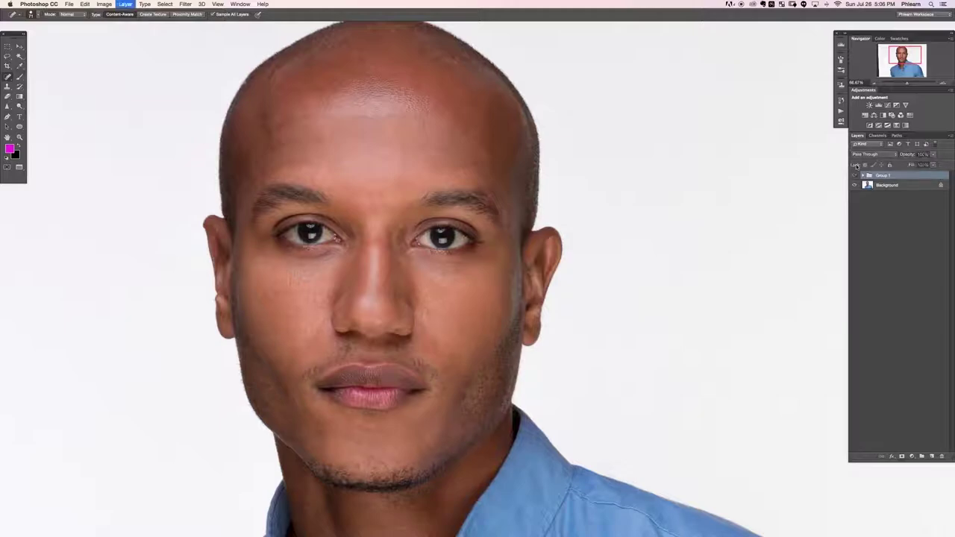
key(super+comma)
key(super+comma)
key(super+comma)
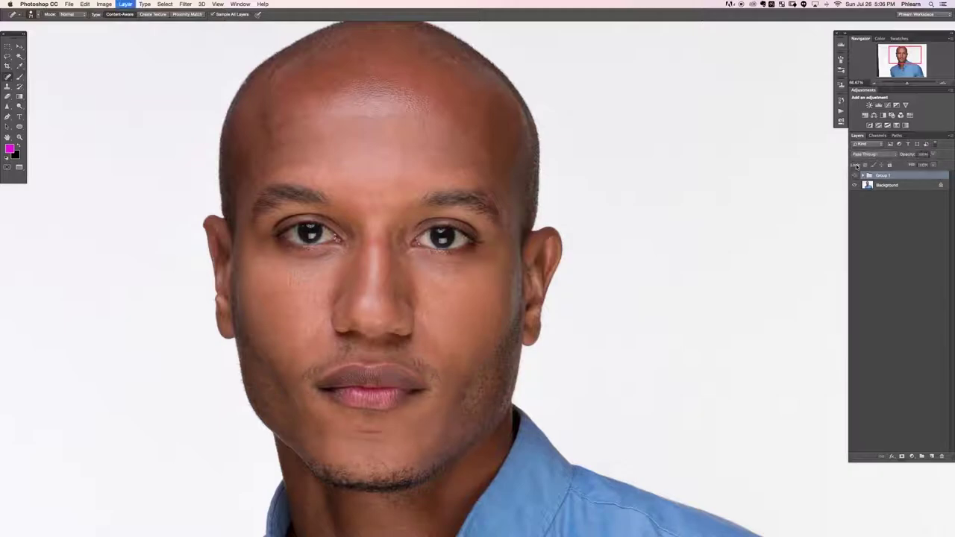
key(super+comma)
key(super+comma)
key(super+comma)
key(super+comma)
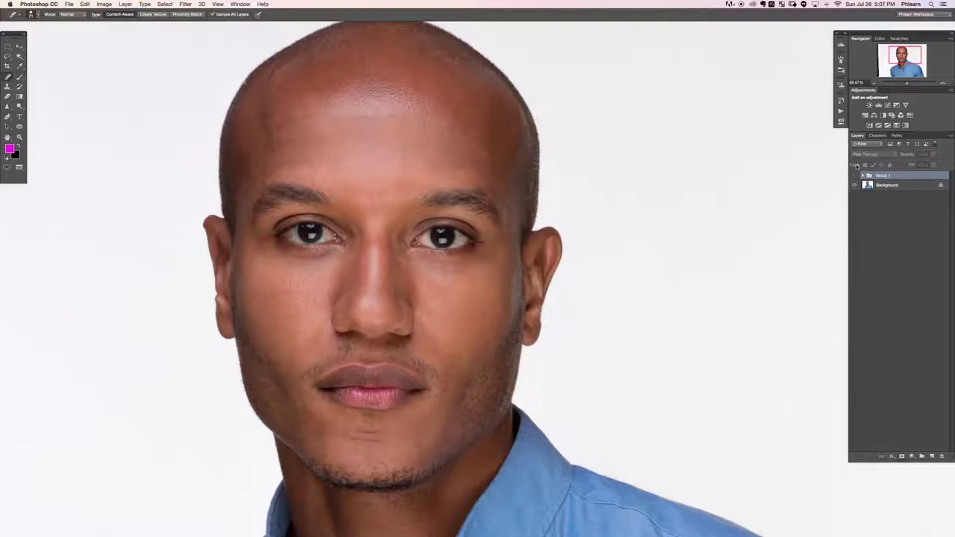
key(super+comma)
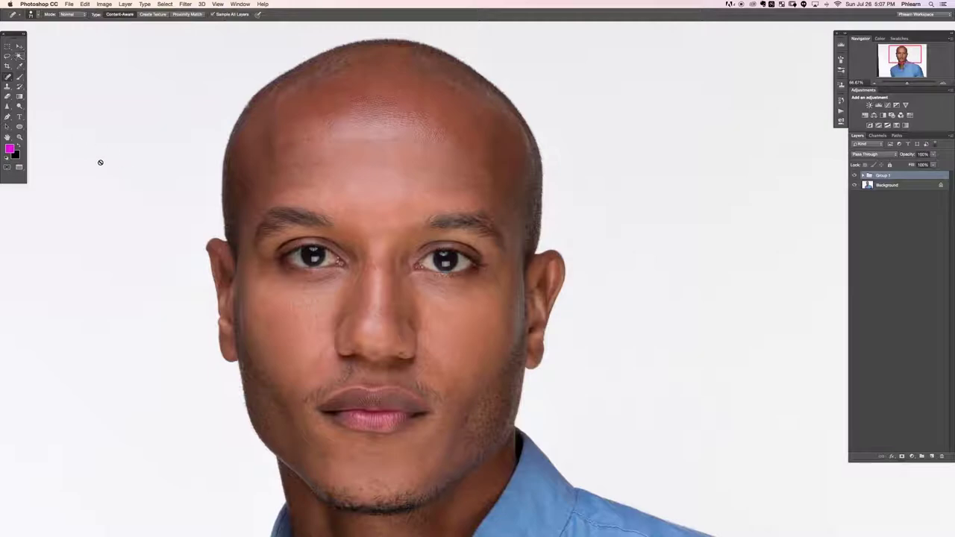
Switch to the Patch Tool, stamp the visible portrait onto new Layer 3, and add empty Layer 4.
right_click(7, 77)
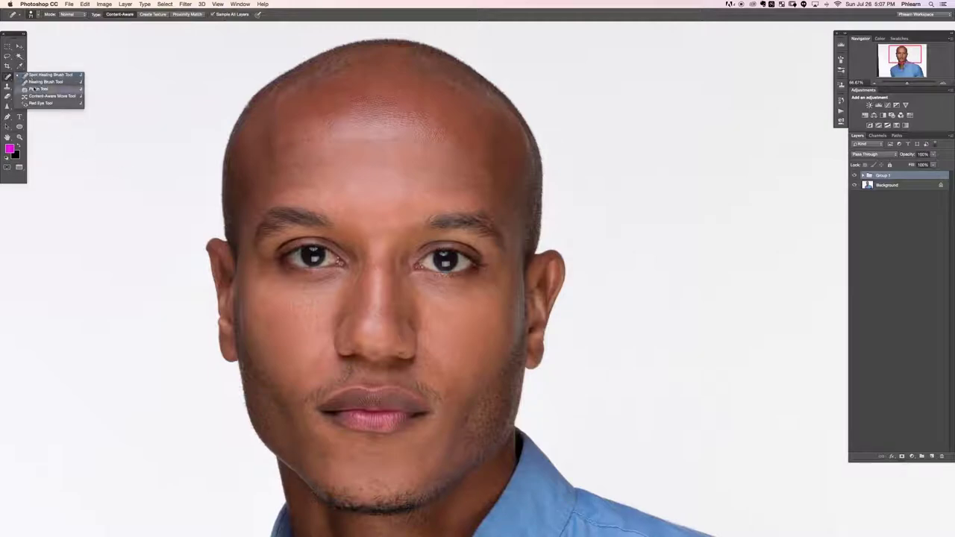
click(38, 89)
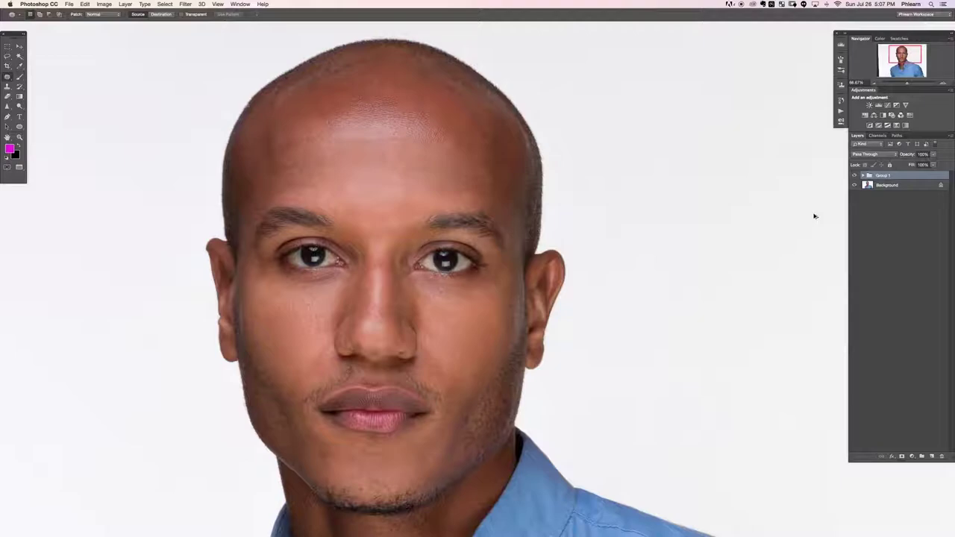
key(ctrl+alt+shift+n)
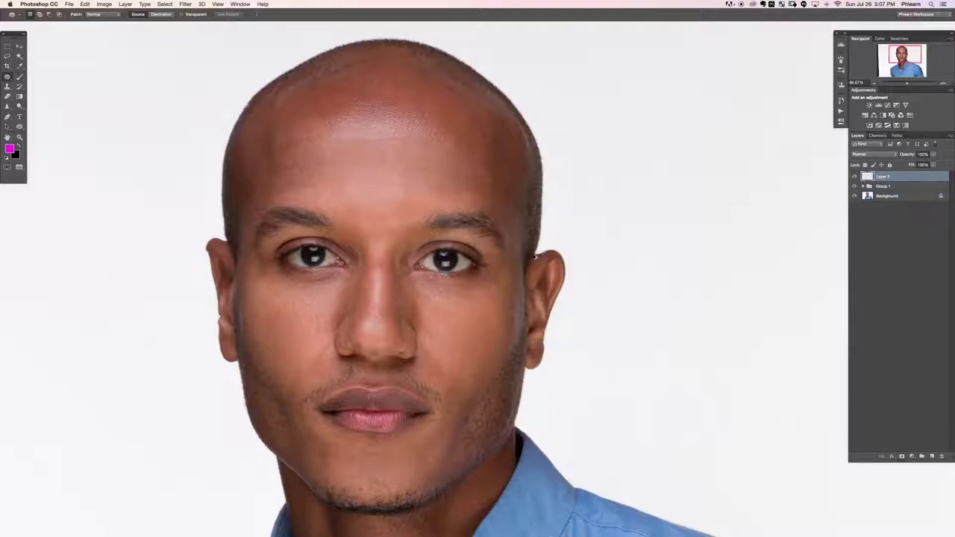
key(ctrl+alt+shift+e)
key(ctrl+alt+shift+n)
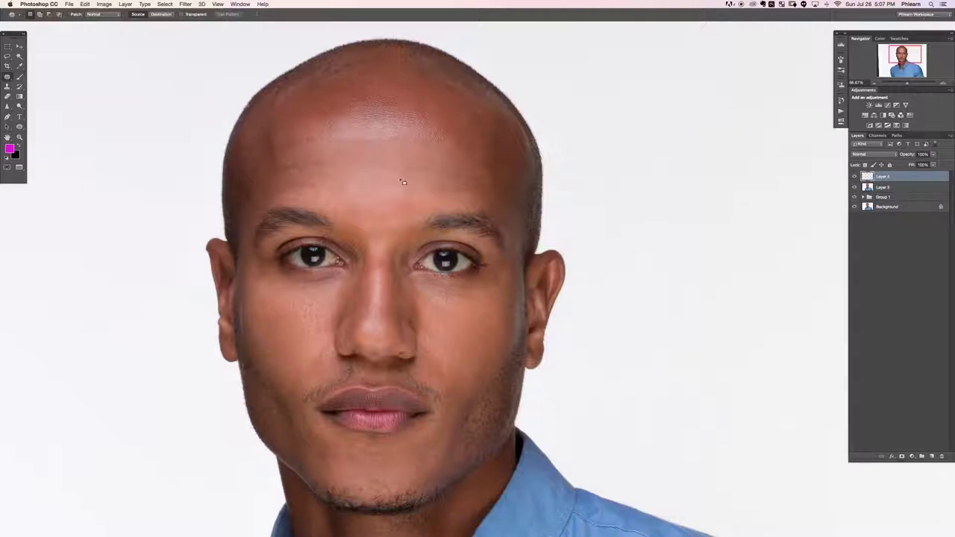
mouse_move(403, 182)
mouse_down()
mouse_move(396, 139)
mouse_move(431, 167)
mouse_up()
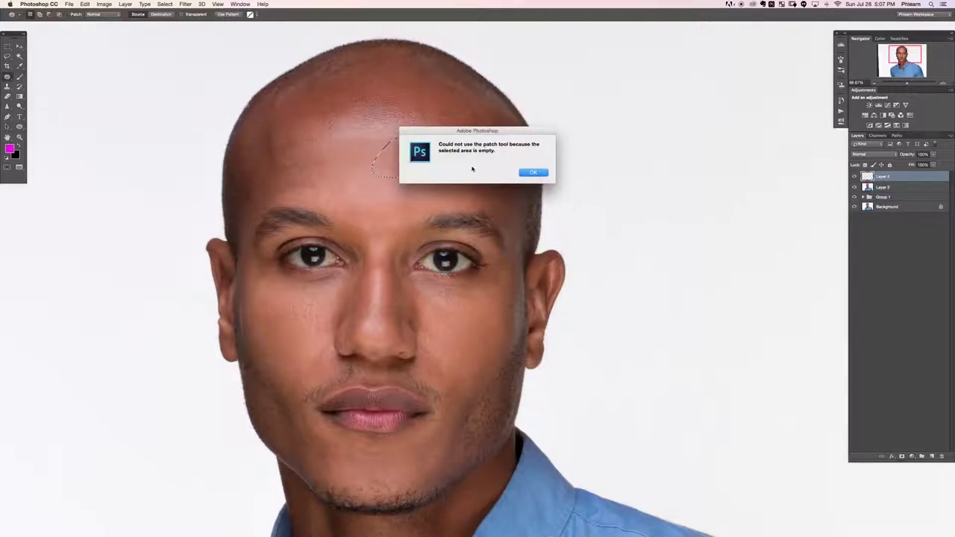
click(531, 173)
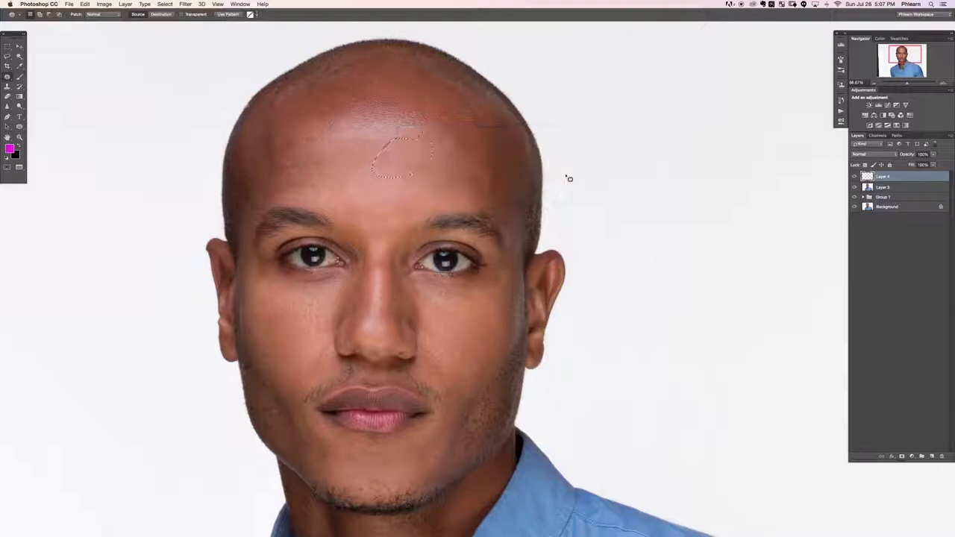
click(885, 188)
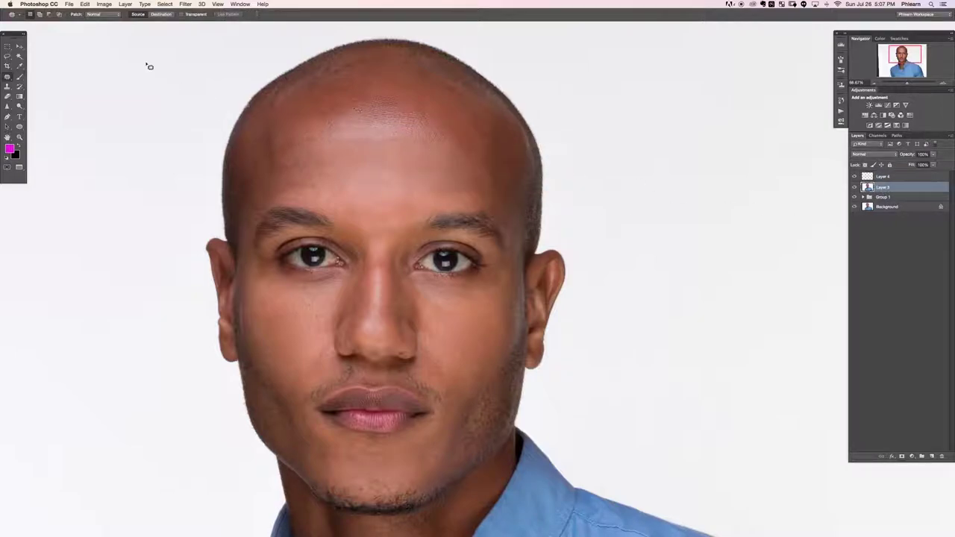
click(105, 14)
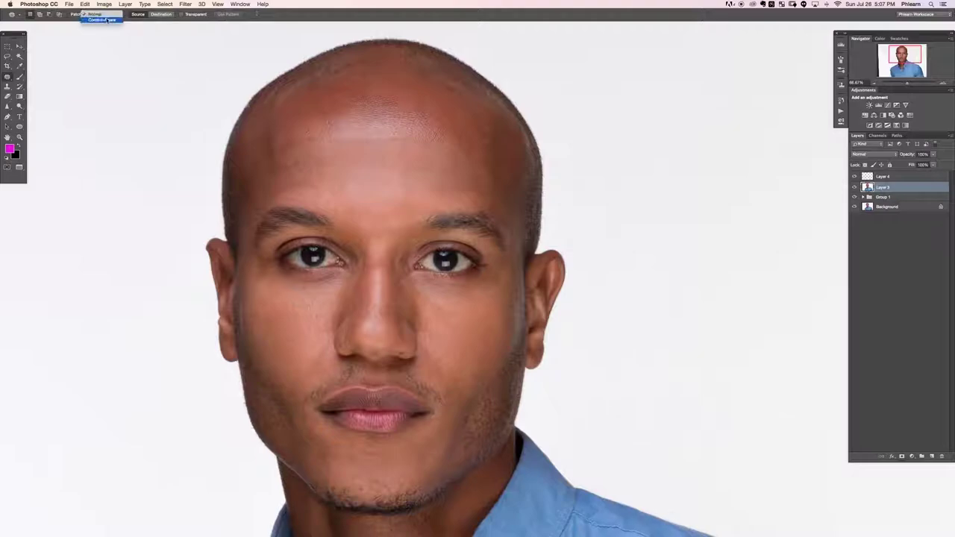
click(103, 19)
click(108, 14)
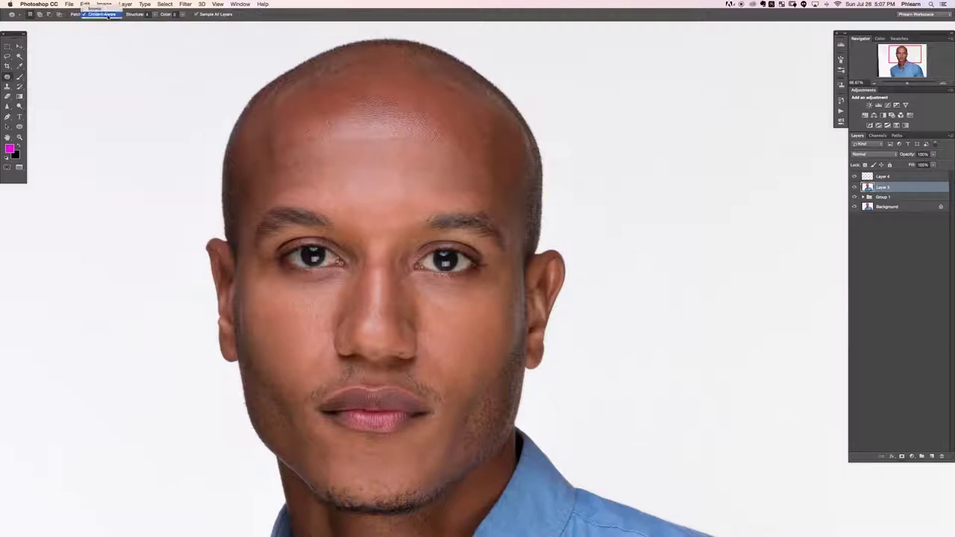
click(104, 9)
click(126, 14)
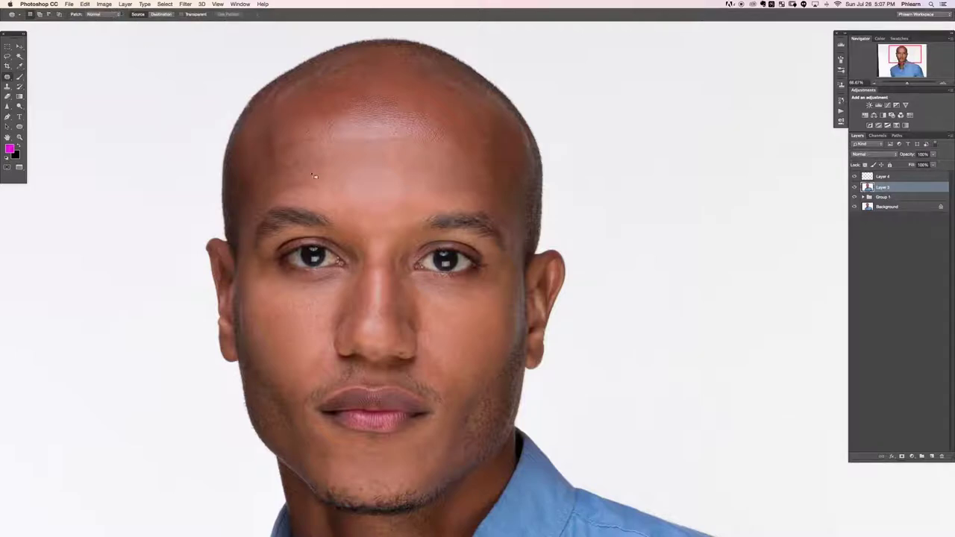
key(ctrl+plus)
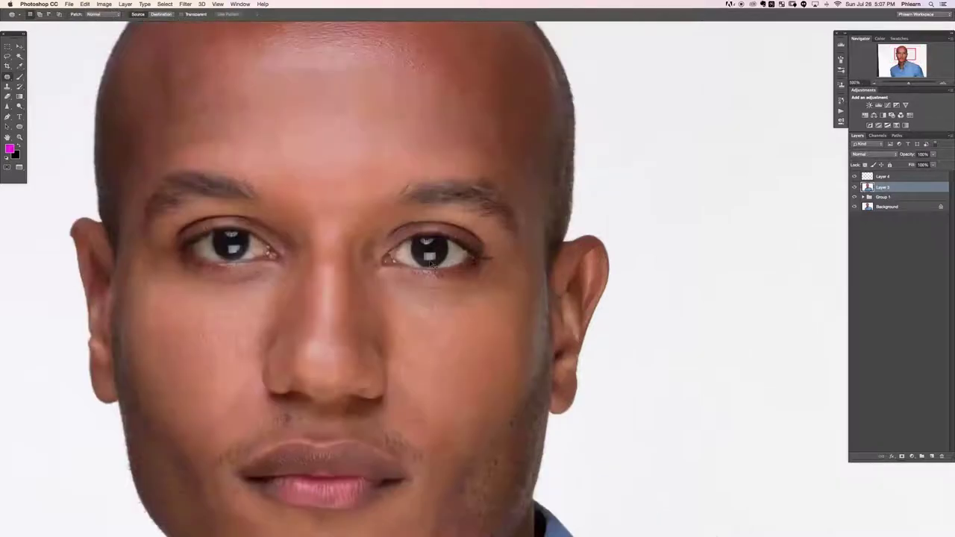
key(ctrl+plus)
key(ctrl+minus)
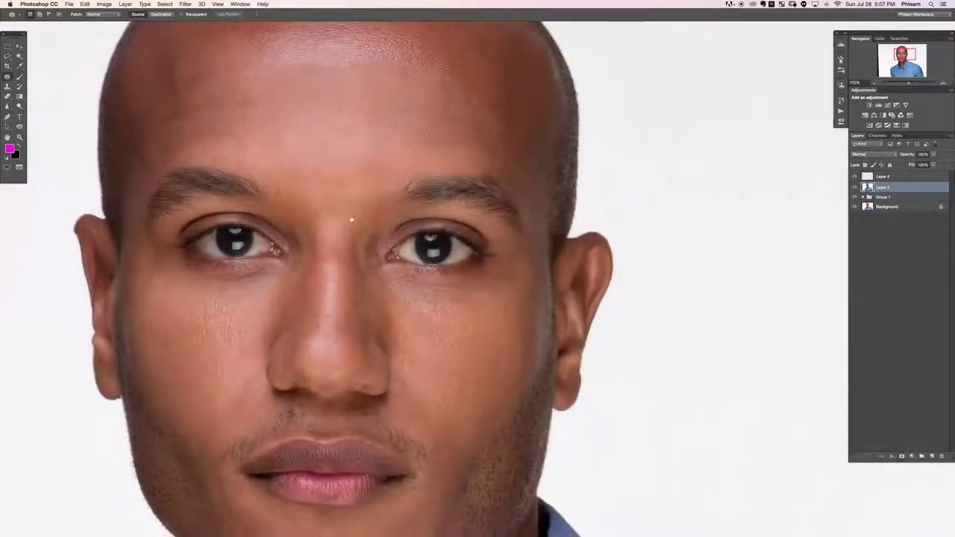
scroll(350, 156, down, 2)
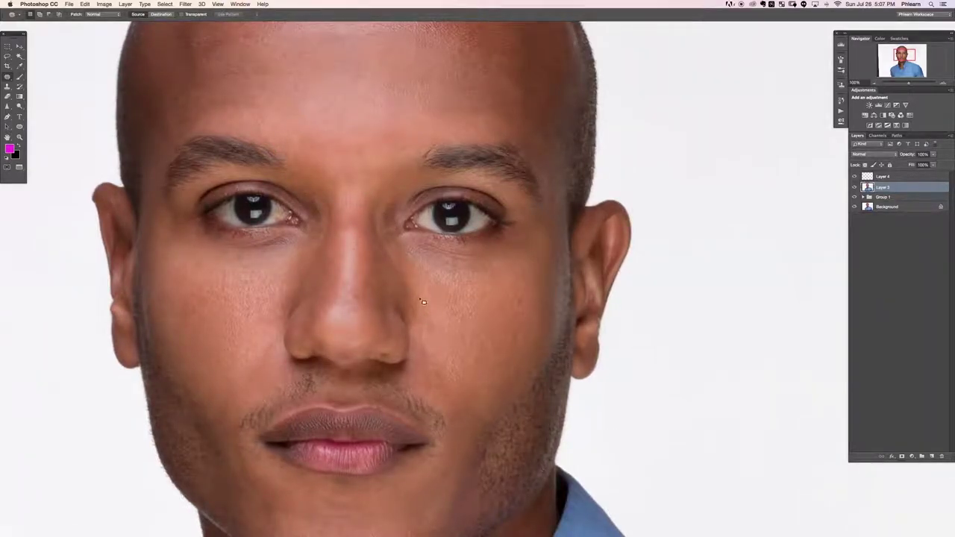
mouse_move(420, 291)
mouse_down()
mouse_move(460, 308)
mouse_move(414, 285)
mouse_up()
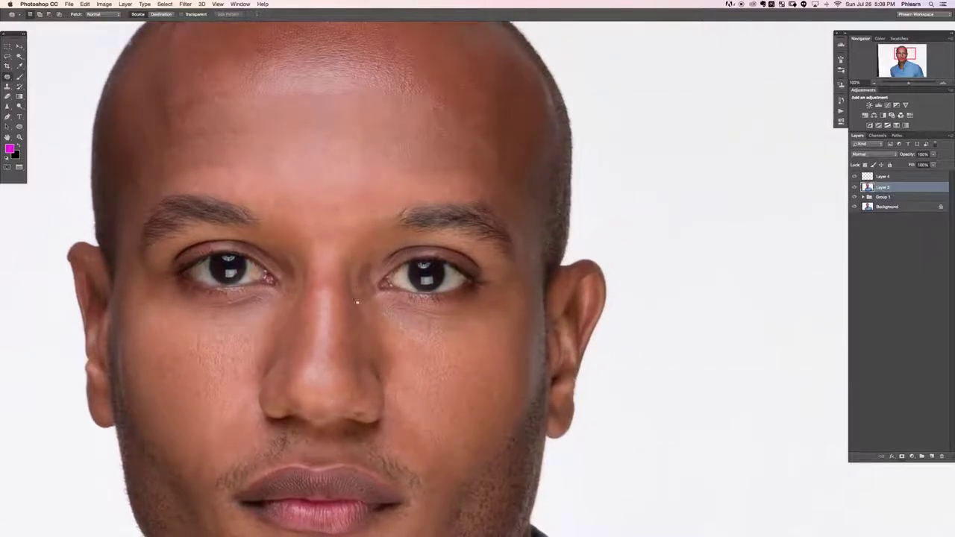
drag(357, 302, 355, 297)
drag(441, 268, 438, 185)
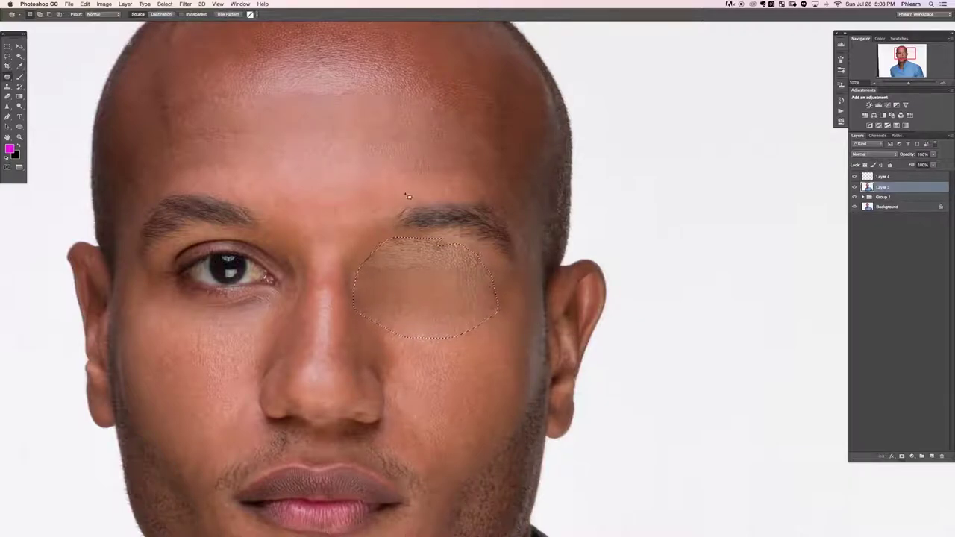
key(ctrl+z)
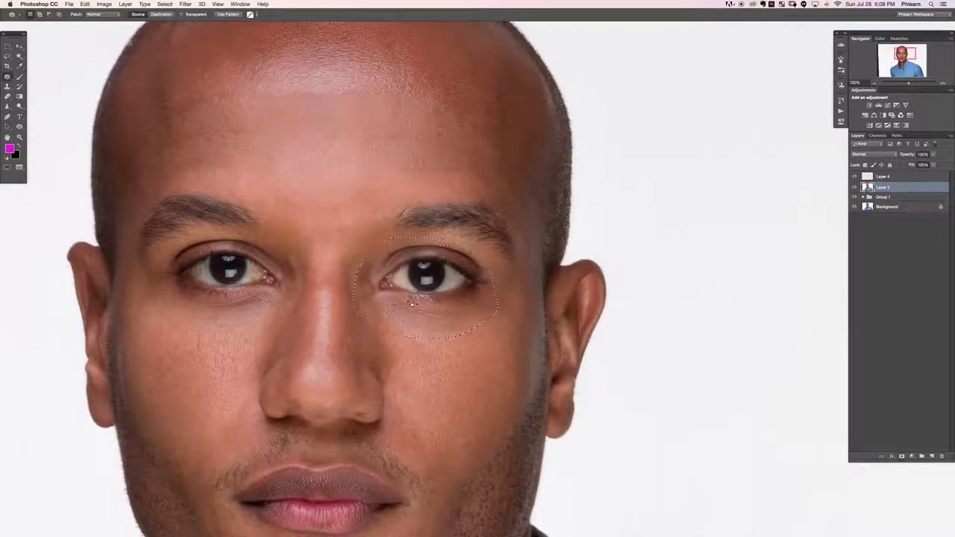
key(ctrl+d)
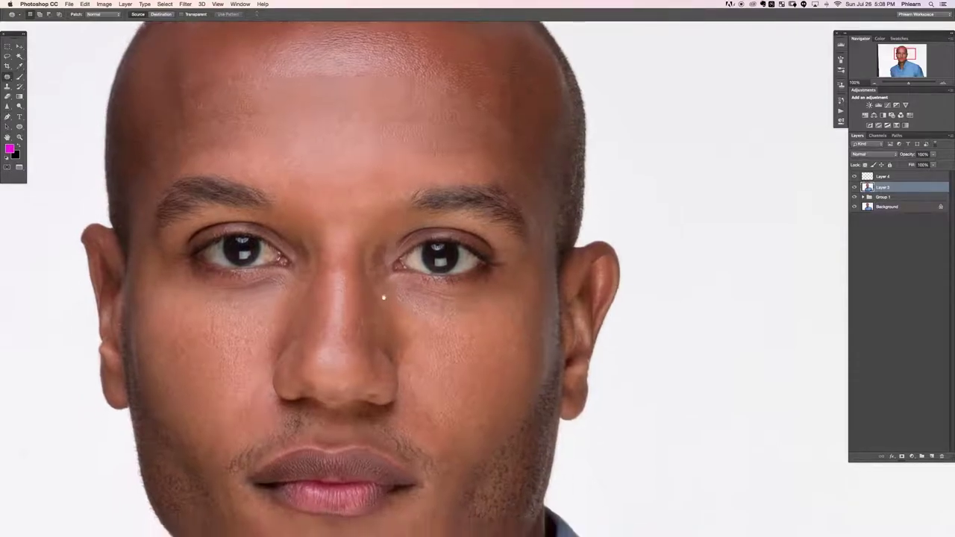
scroll(379, 265, down, 2)
scroll(378, 265, left, 1)
scroll(400, 316, down, 3)
scroll(401, 316, left, 1)
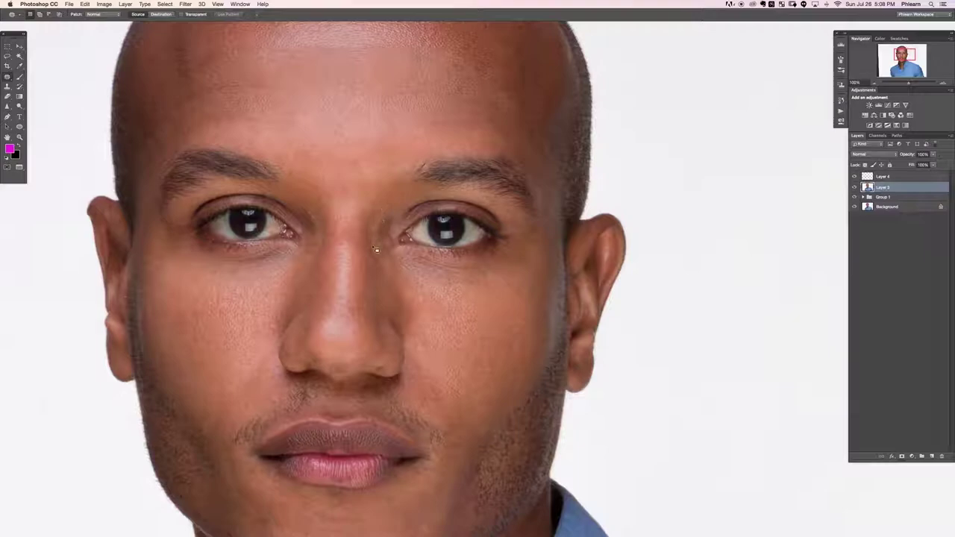
Patch several spots beside the inner eye corner on Layer 3, then toggle Layer 3 to compare.
drag(397, 222, 387, 210)
drag(400, 296, 412, 302)
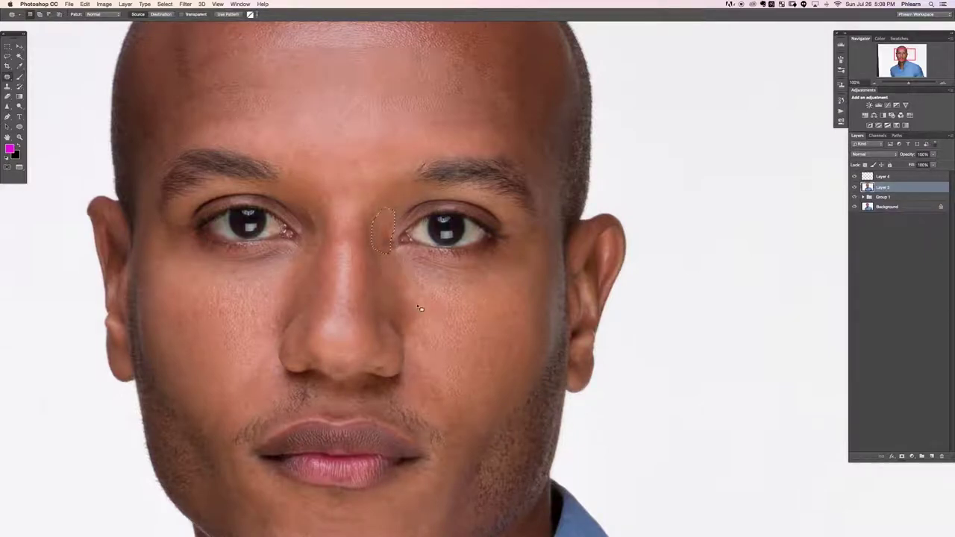
key(ctrl+d)
drag(401, 212, 398, 211)
key(ctrl+d)
drag(404, 223, 398, 212)
key(ctrl+d)
drag(396, 252, 399, 245)
key(ctrl+d)
click(855, 186)
click(854, 187)
click(854, 187)
click(855, 187)
Patch the skin between the brows and small spots beside the inner eye corner and nose bridge.
drag(313, 216, 320, 204)
drag(322, 203, 324, 217)
key(ctrl+d)
mouse_move(318, 223)
mouse_down()
mouse_move(321, 214)
mouse_move(311, 215)
mouse_up()
key(ctrl+d)
drag(327, 215, 330, 216)
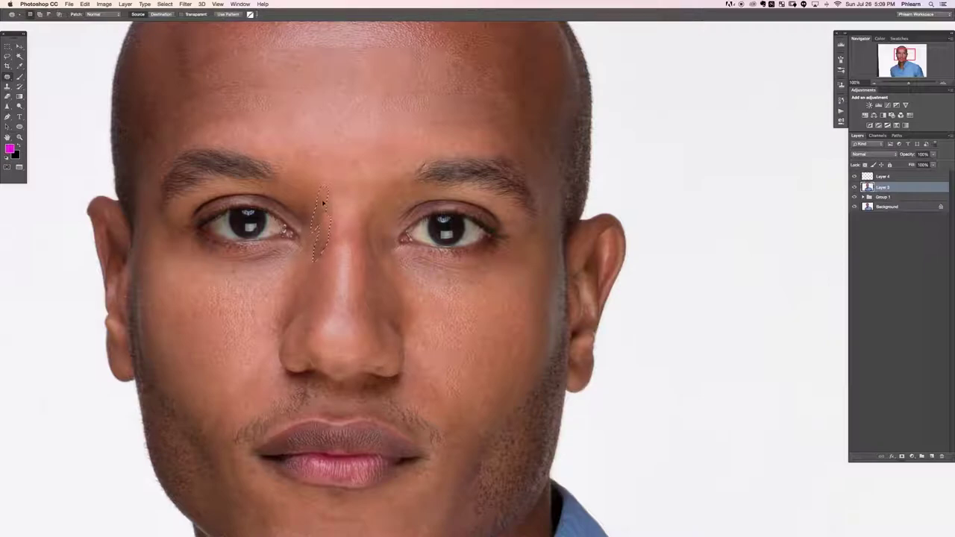
key(ctrl+d)
drag(315, 228, 319, 217)
key(ctrl+d)
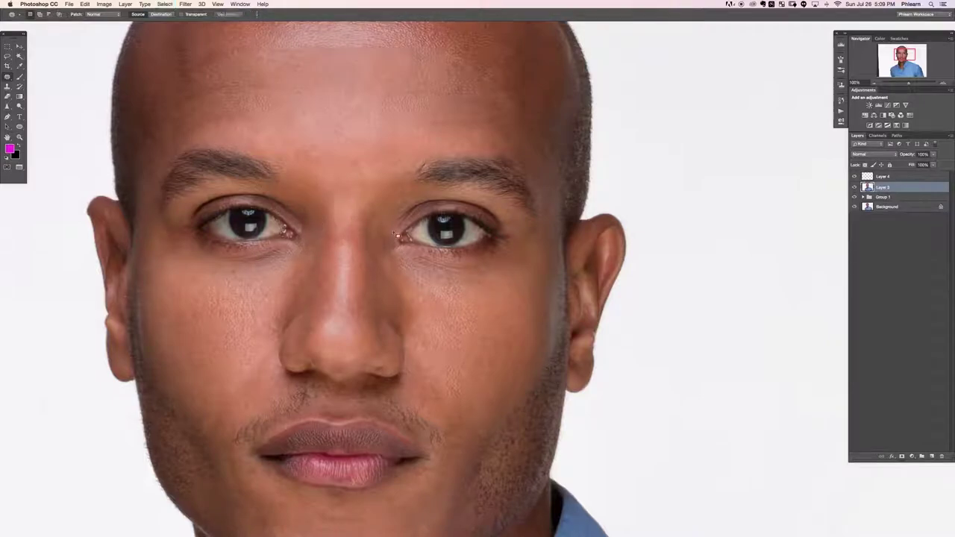
Zoom in, patch the dark bag under the left eye, then zoom out to the whole head.
scroll(321, 254, left, 5)
scroll(321, 254, down, 2)
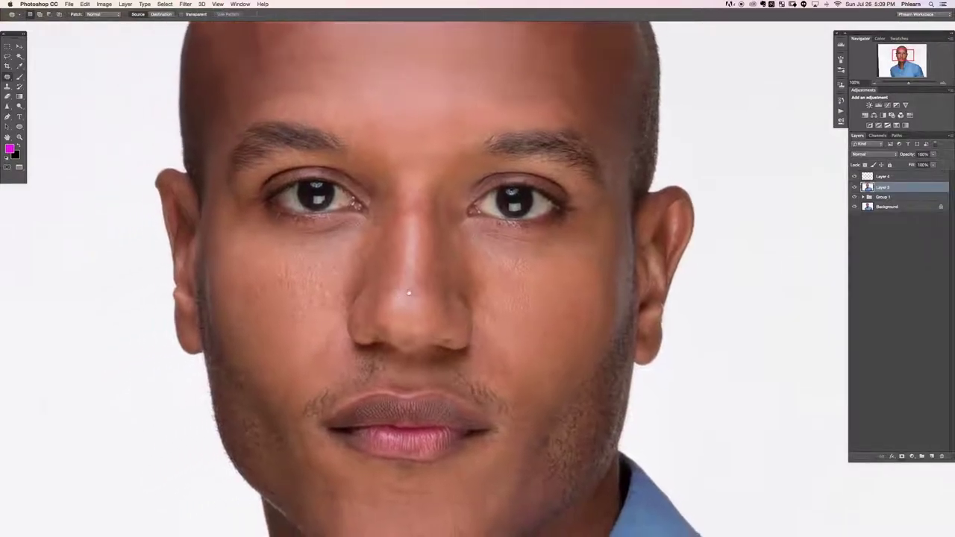
key(ctrl+plus)
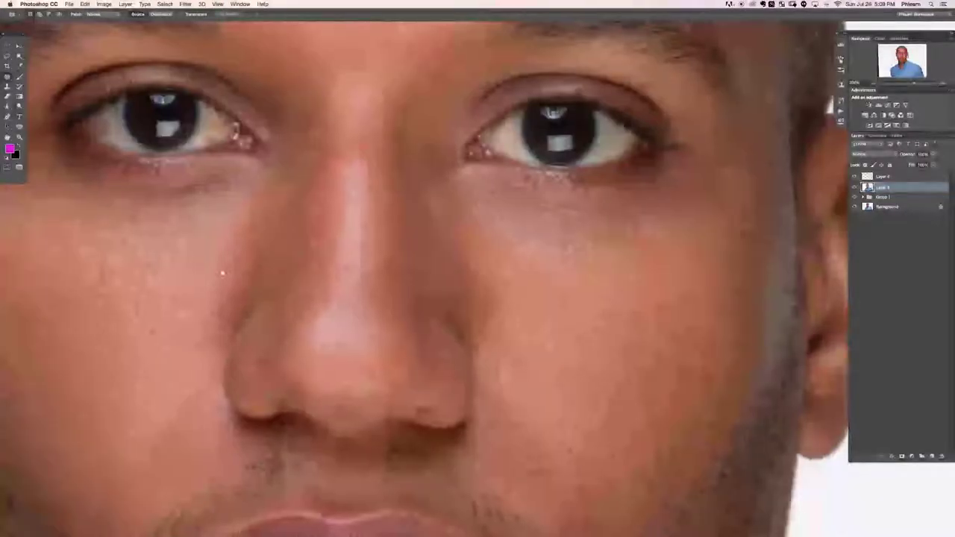
scroll(321, 246, left, 4)
scroll(321, 246, up, 2)
mouse_move(348, 237)
mouse_down()
mouse_move(364, 236)
mouse_move(392, 278)
mouse_up()
key(ctrl+d)
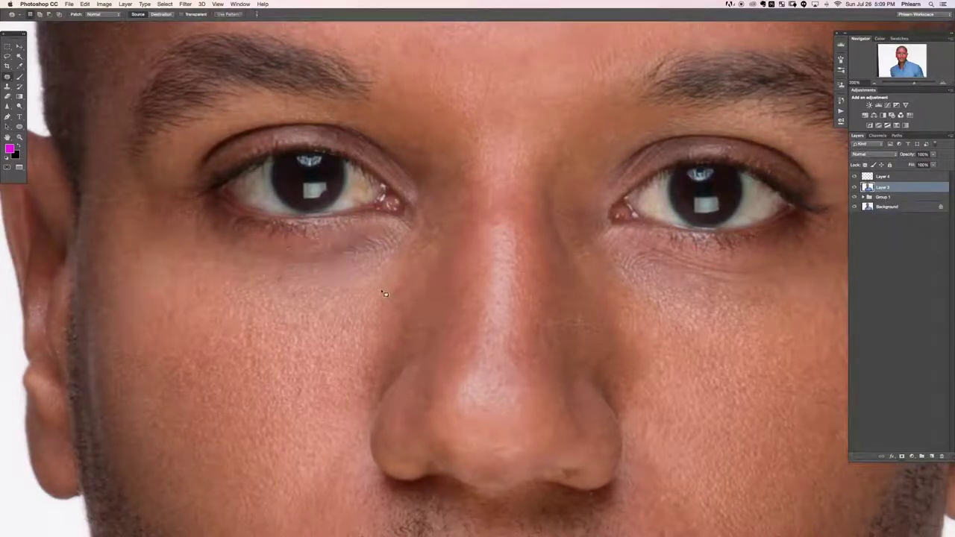
key(ctrl+minus)
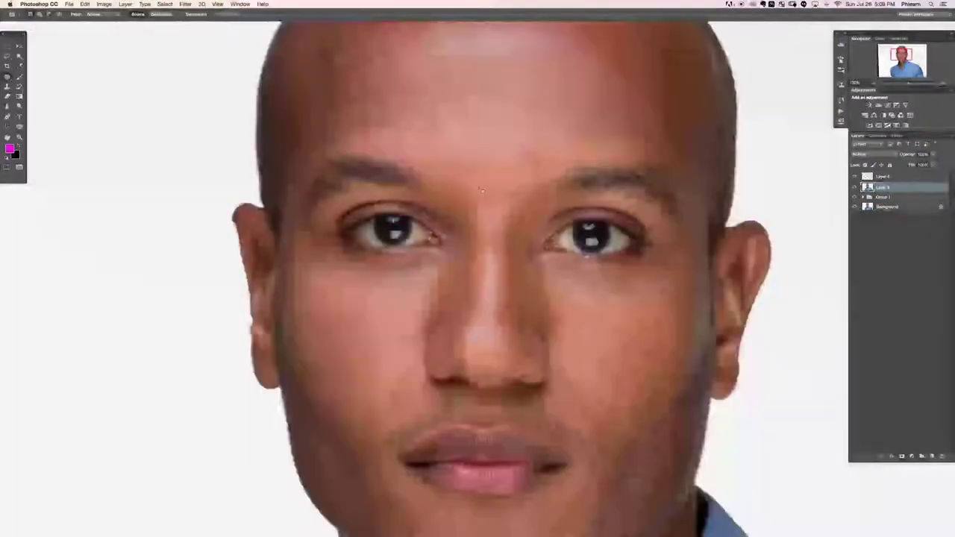
drag(398, 274, 402, 293)
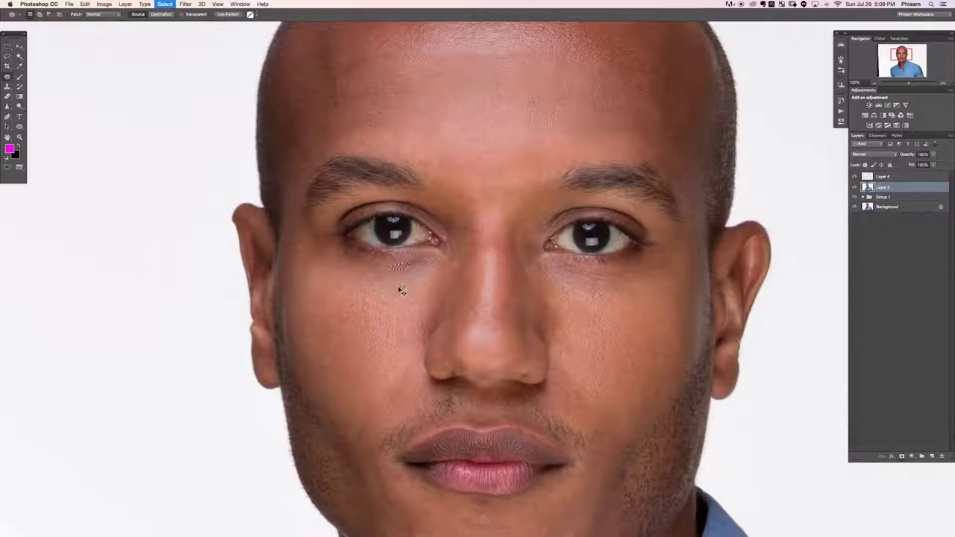
drag(522, 335, 401, 215)
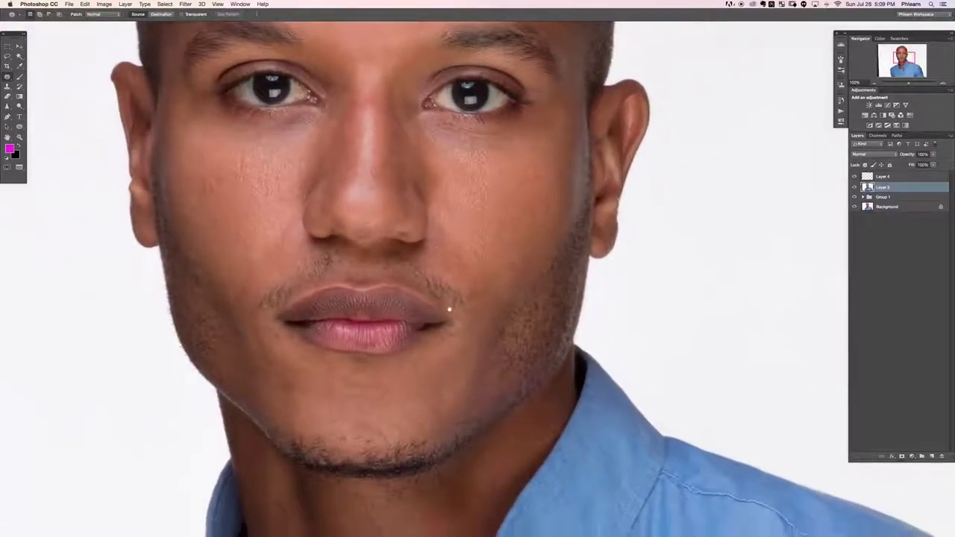
drag(448, 316, 403, 398)
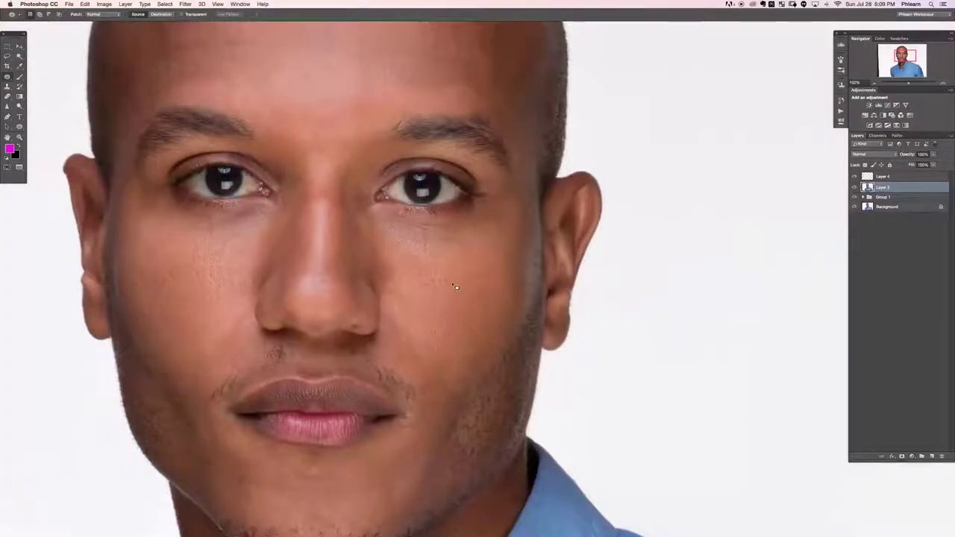
key(super+minus)
key(super+minus)
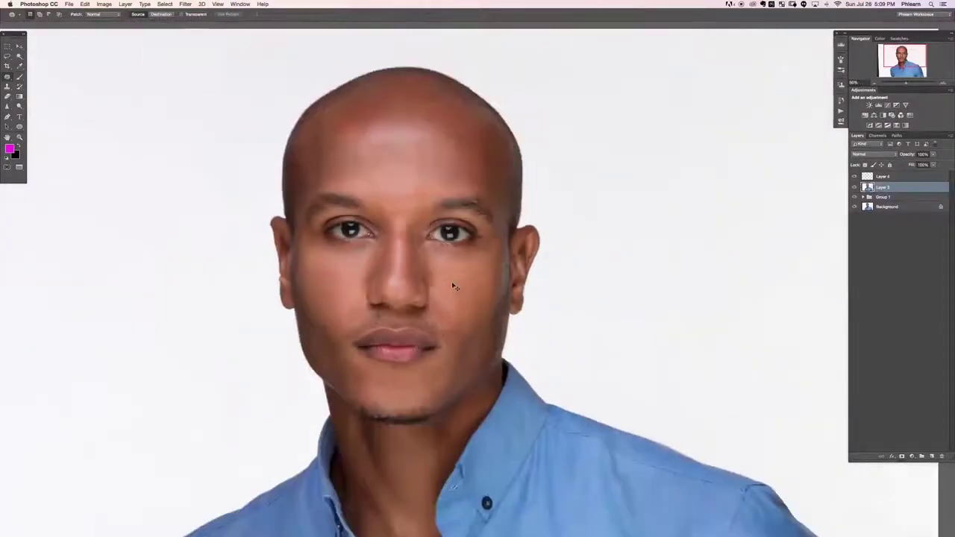
Toggle Layer 3 off and on to compare the retouch with the original.
click(855, 187)
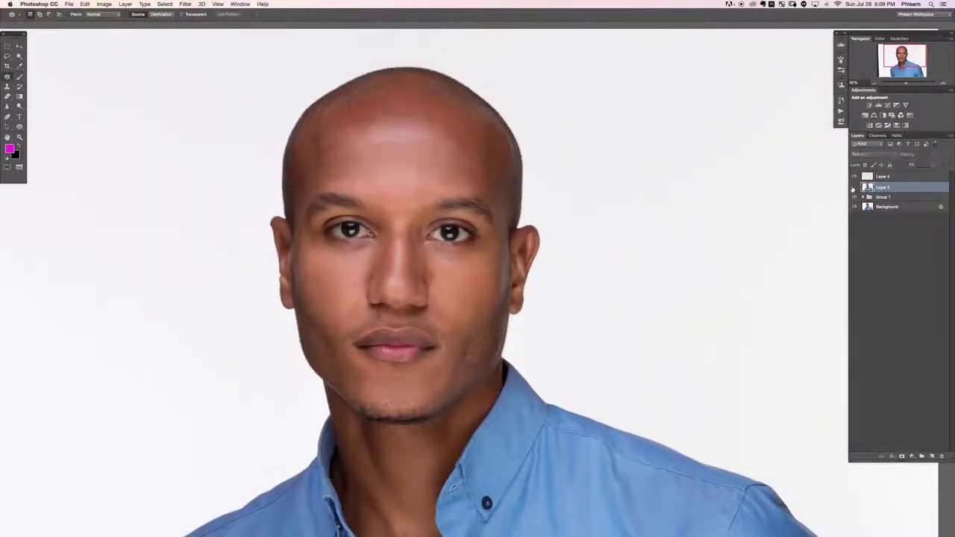
click(856, 188)
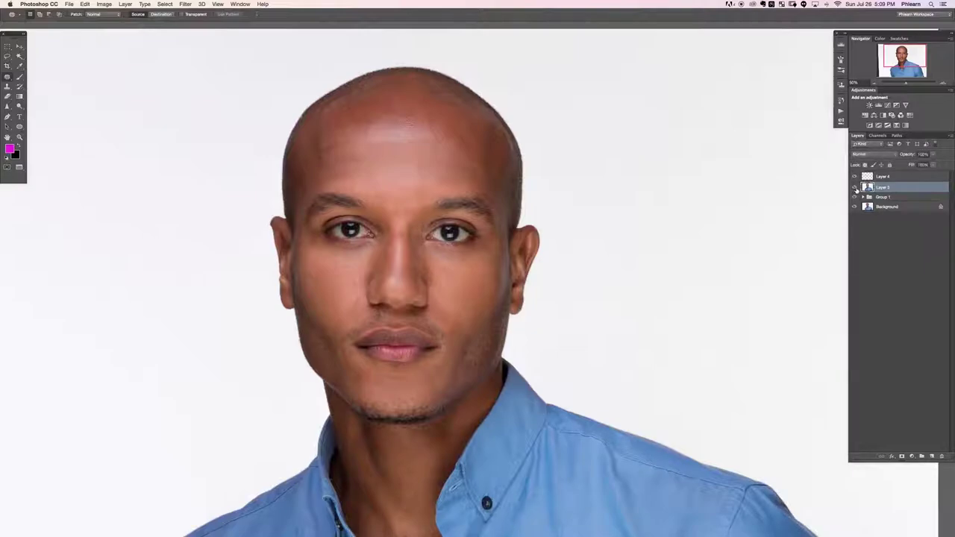
click(855, 187)
click(856, 187)
Zoom in and patch the texture beside the nose bridge and at the inner eye corner.
key(ctrl+plus)
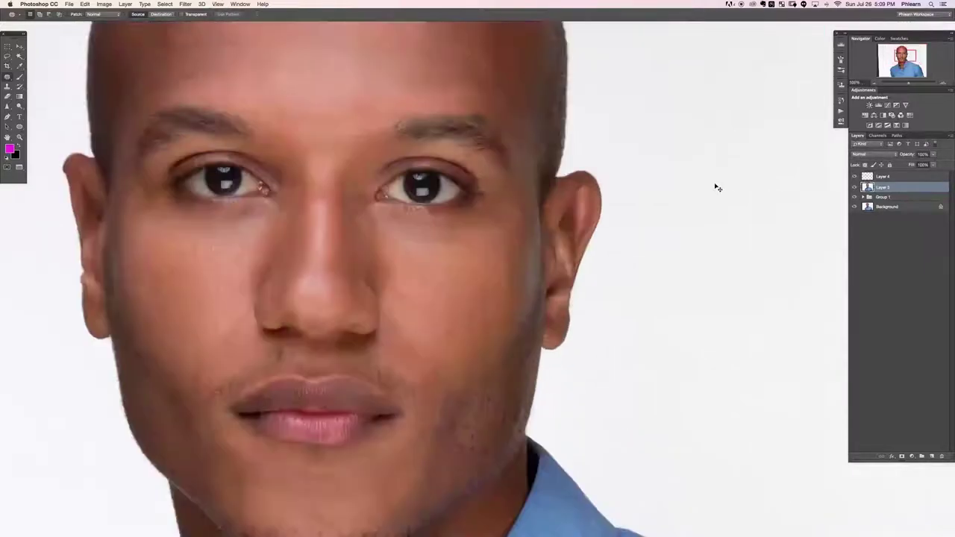
scroll(378, 189, up, 2)
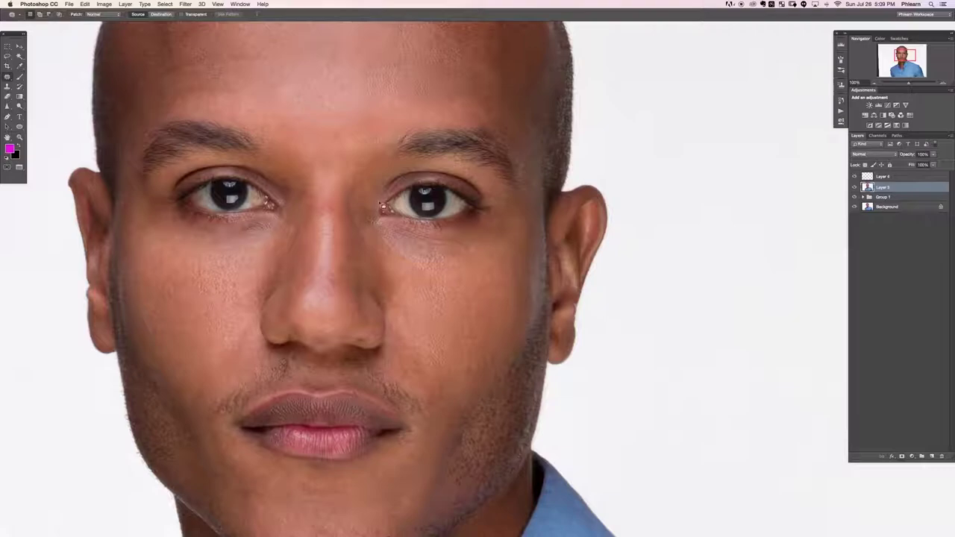
key(e)
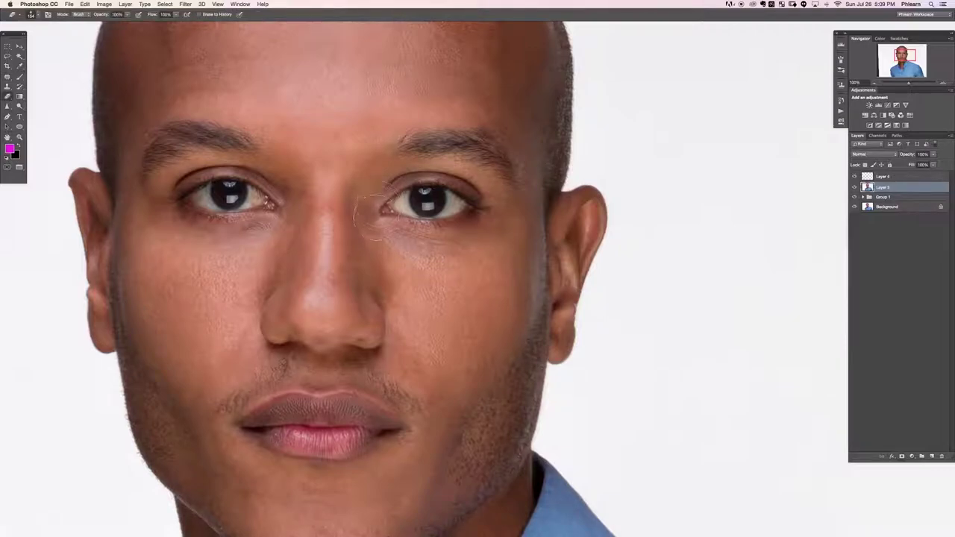
key(j)
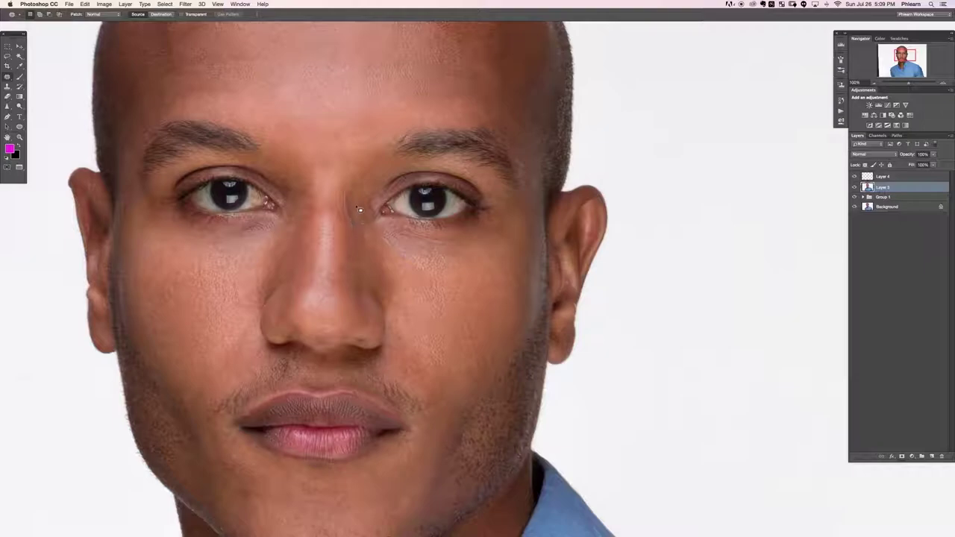
drag(357, 208, 379, 252)
click(371, 214)
drag(374, 244, 374, 255)
drag(400, 207, 379, 216)
drag(377, 204, 480, 279)
Zoom out, change the screen mode, compare Layer 3 on and off, and switch to the Eraser.
key(super+minus)
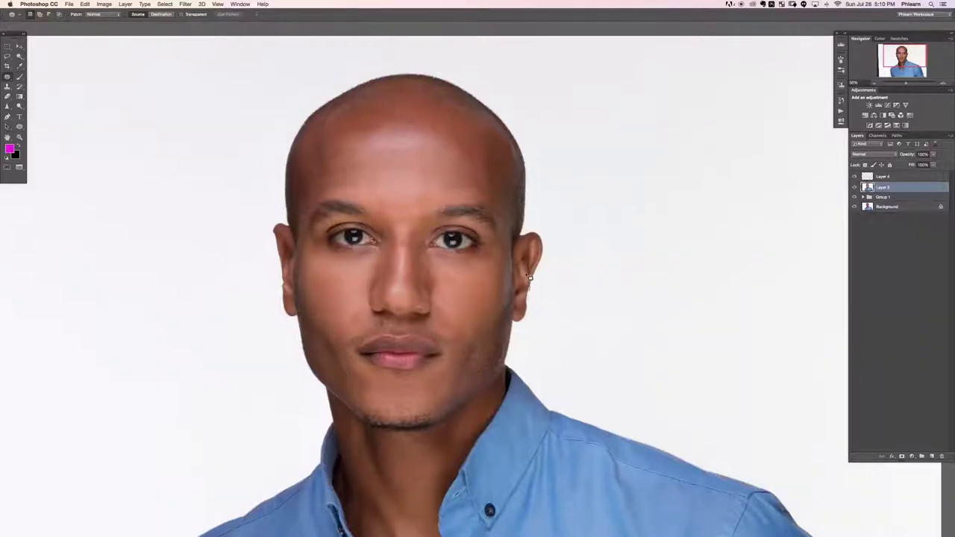
key(f)
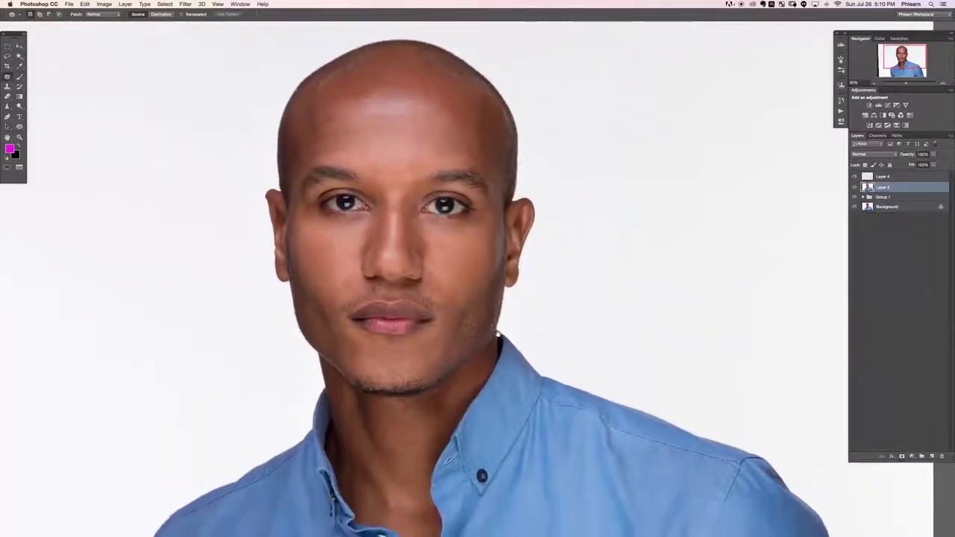
click(855, 186)
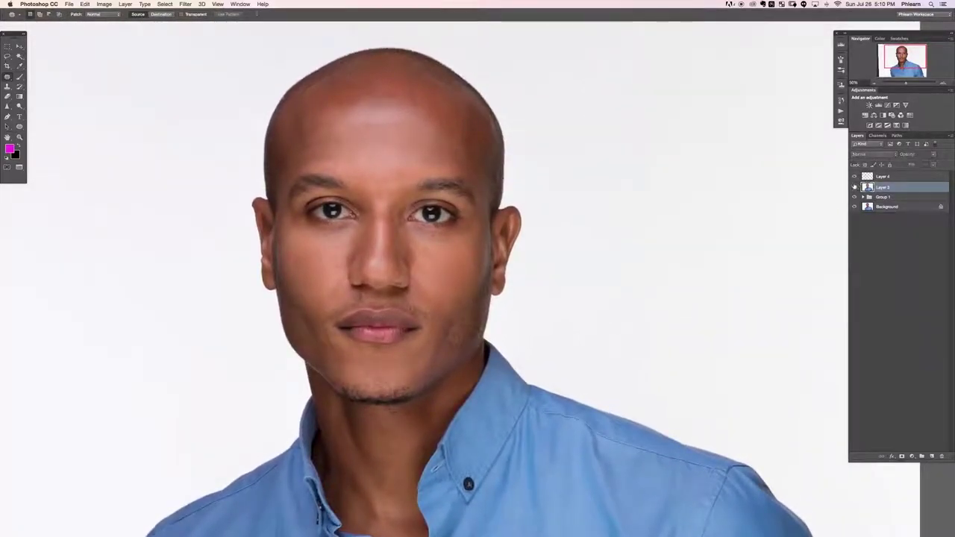
click(855, 188)
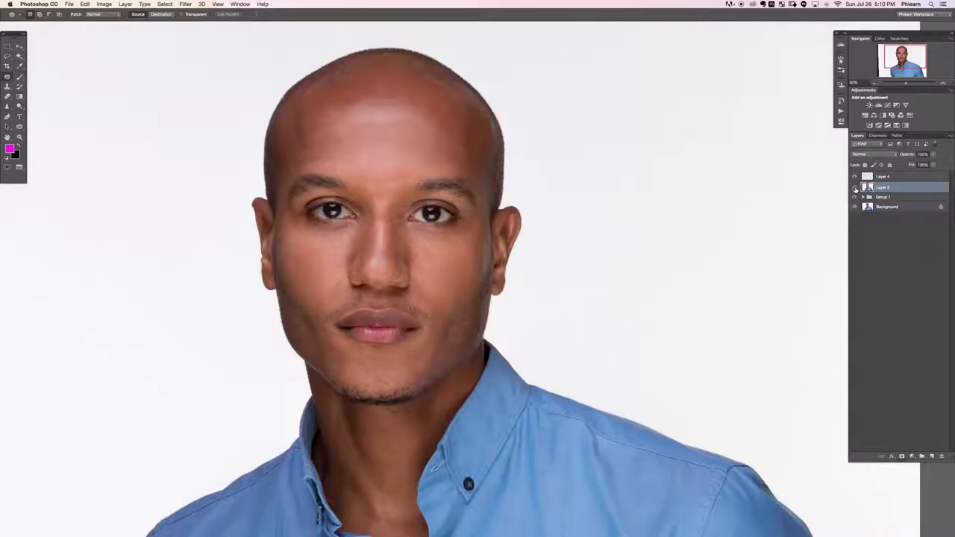
click(855, 187)
click(855, 190)
key(e)
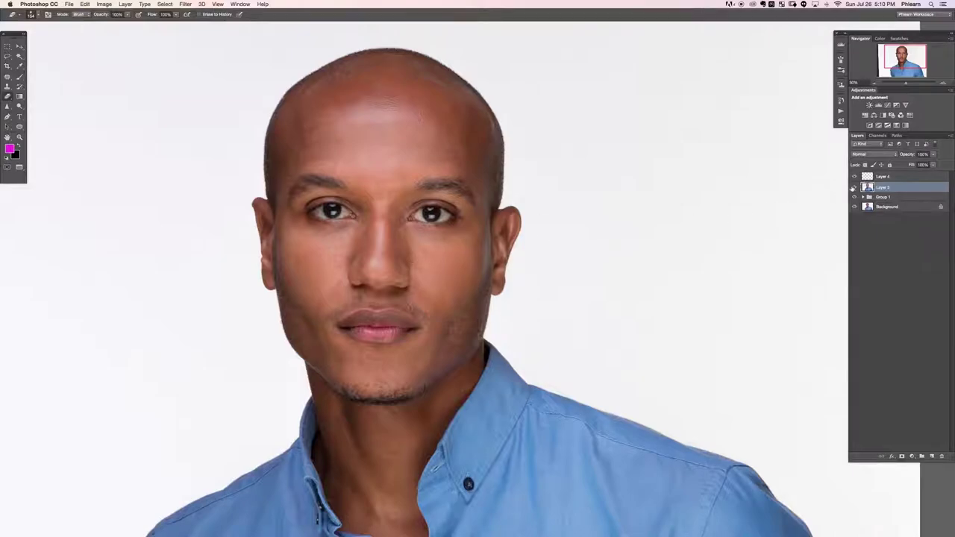
Toggle Layer 3 and Layer 4 visibility to compare the retouched portrait.
click(854, 187)
click(854, 187)
click(854, 187)
click(855, 188)
click(855, 187)
click(854, 187)
click(856, 177)
Group Layer 4, Layer 3 and Group 1 into a new group and start renaming it.
click(891, 178)
shift+click(886, 197)
key(ctrl+g)
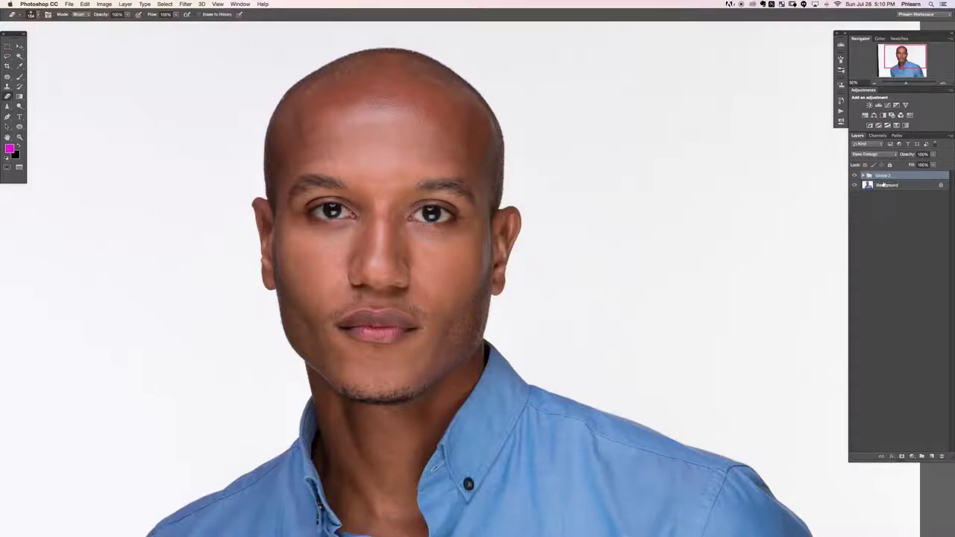
double_click(883, 175)
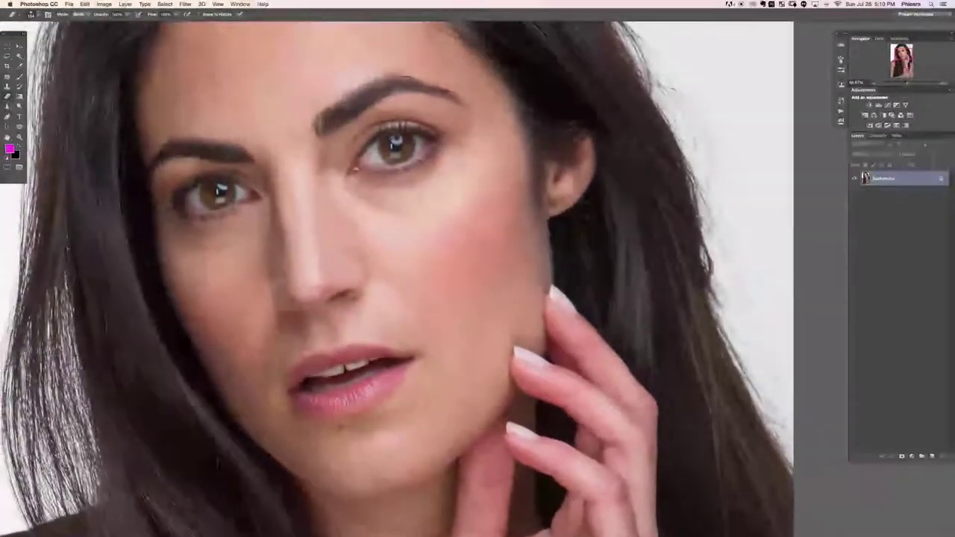
Add an empty Layer 1 above the woman's portrait and zoom in with the Spot Healing Brush.
key(ctrl+shift+alt+n)
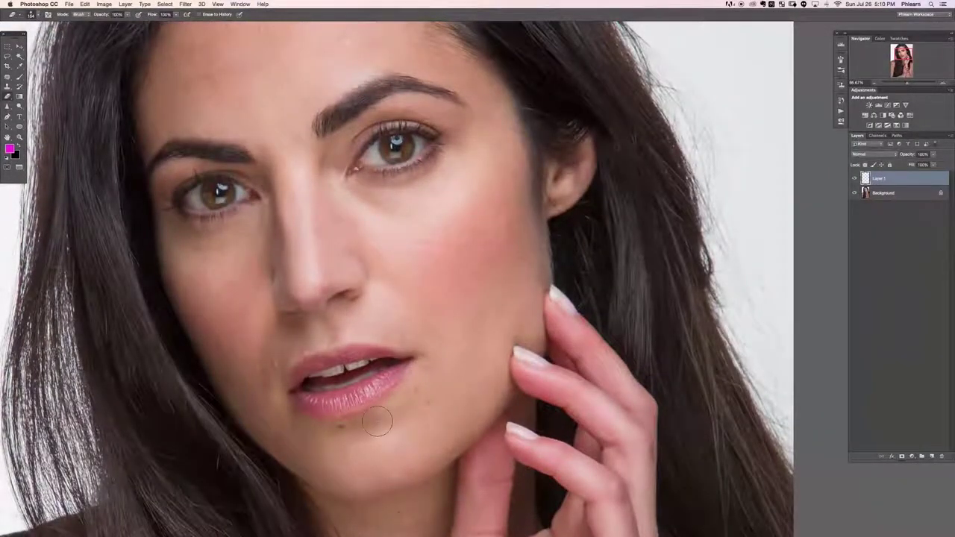
key(j)
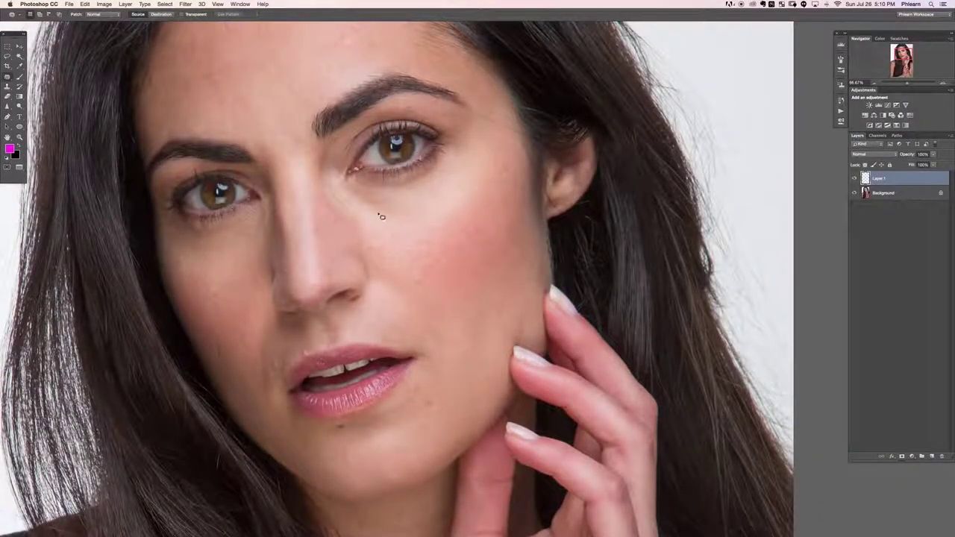
key(shift+j)
key(shift+j)
key(shift+j)
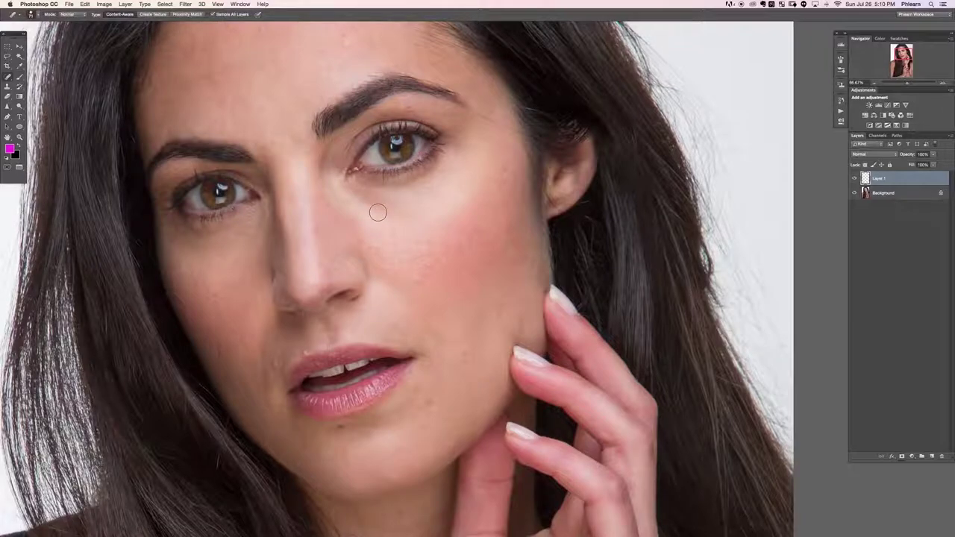
key(ctrl+plus)
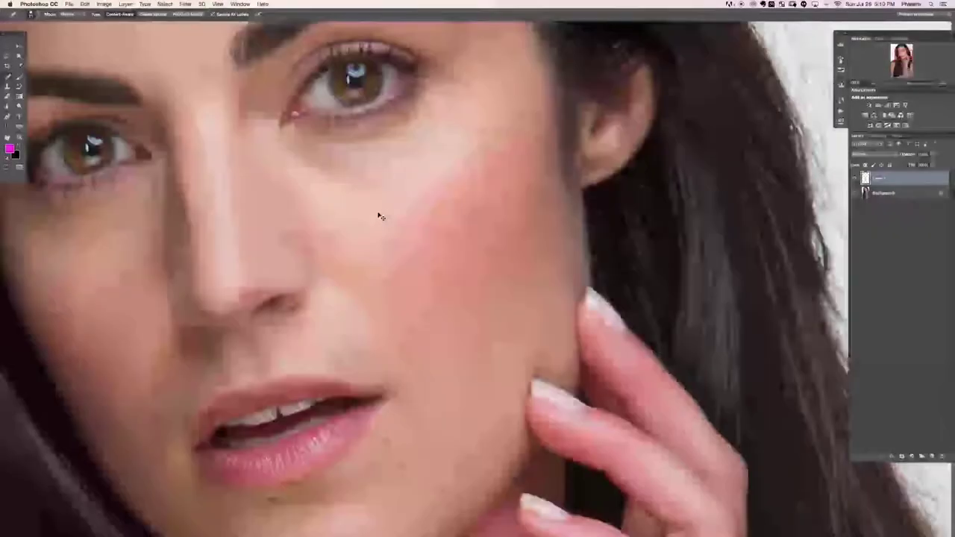
scroll(365, 238, up, 1)
Spot-heal the small blemishes across both cheeks and near the mouth corners.
click(365, 238)
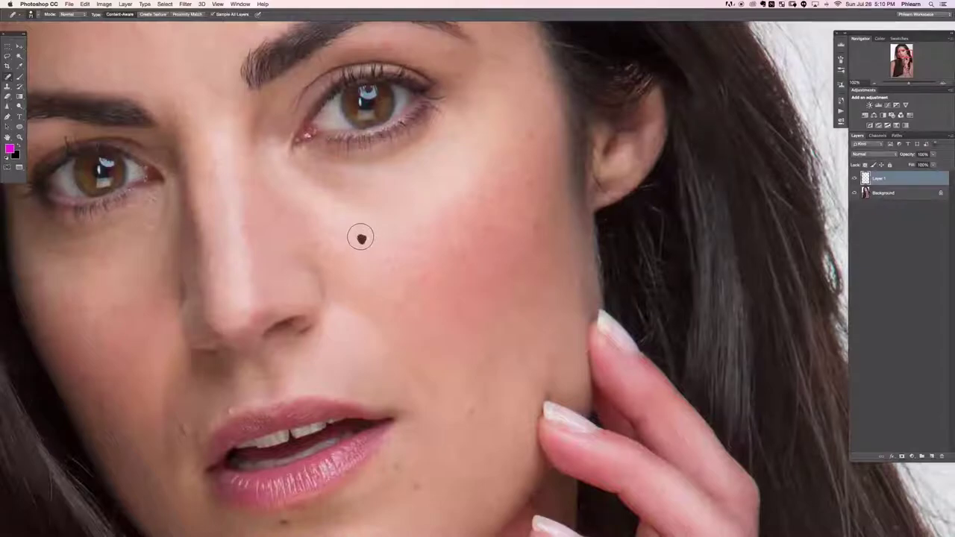
click(392, 304)
click(414, 487)
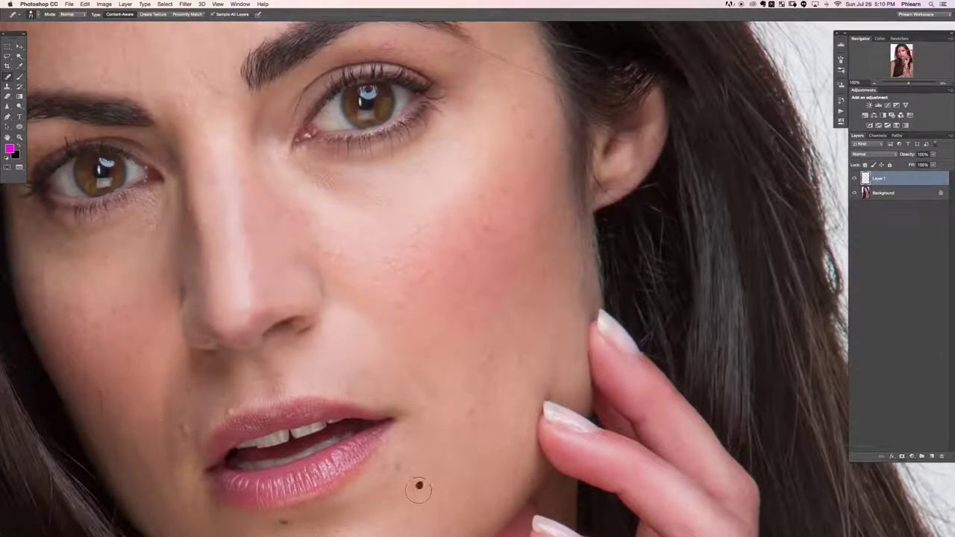
click(394, 465)
click(467, 411)
click(488, 403)
click(465, 378)
click(488, 358)
click(520, 352)
click(461, 251)
click(421, 279)
click(396, 303)
click(351, 309)
Heal the marks below the nose, at the lip corners and beside the mouth.
mouse_move(373, 330)
mouse_down()
mouse_move(424, 382)
mouse_move(425, 451)
mouse_move(456, 311)
mouse_up()
scroll(456, 312, down, 2)
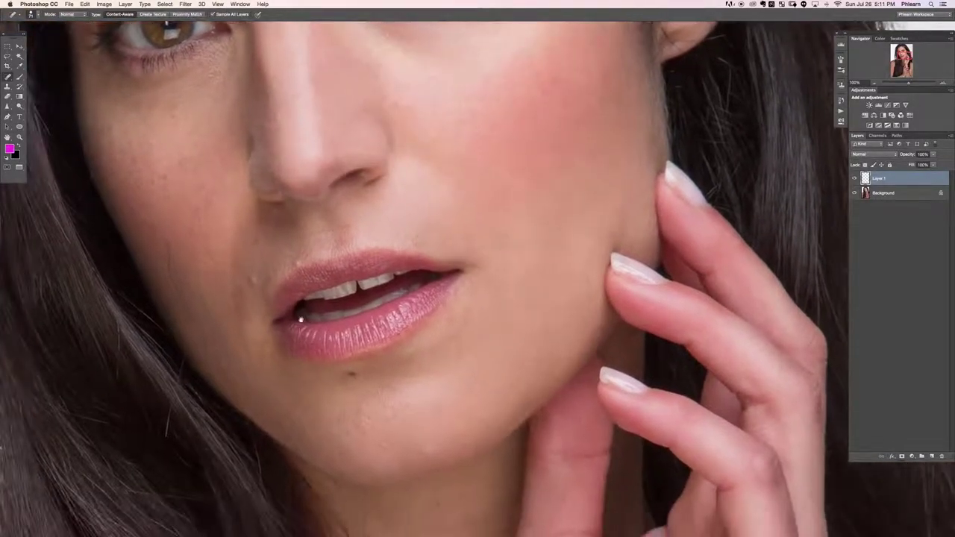
scroll(373, 328, up, 3)
drag(294, 357, 295, 348)
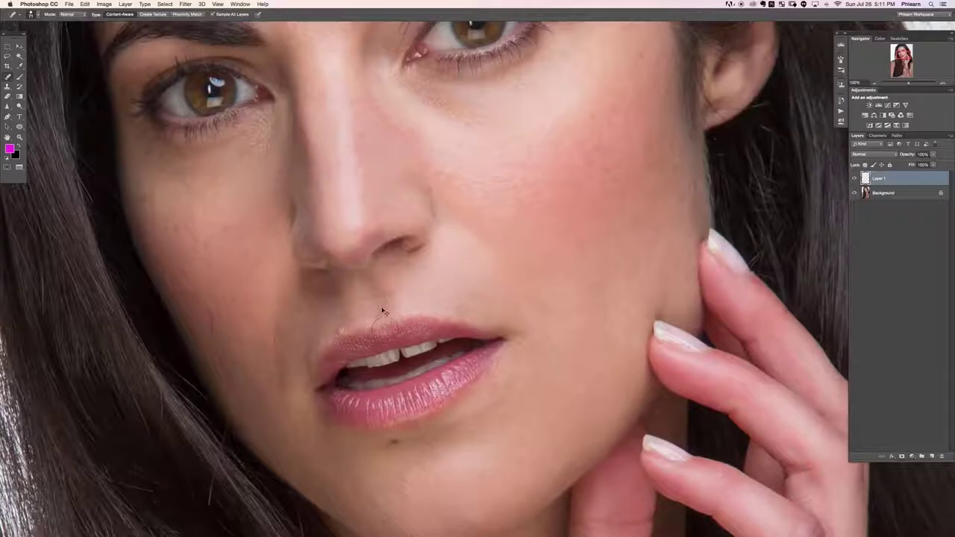
scroll(383, 311, up, 3)
scroll(251, 324, left, 2)
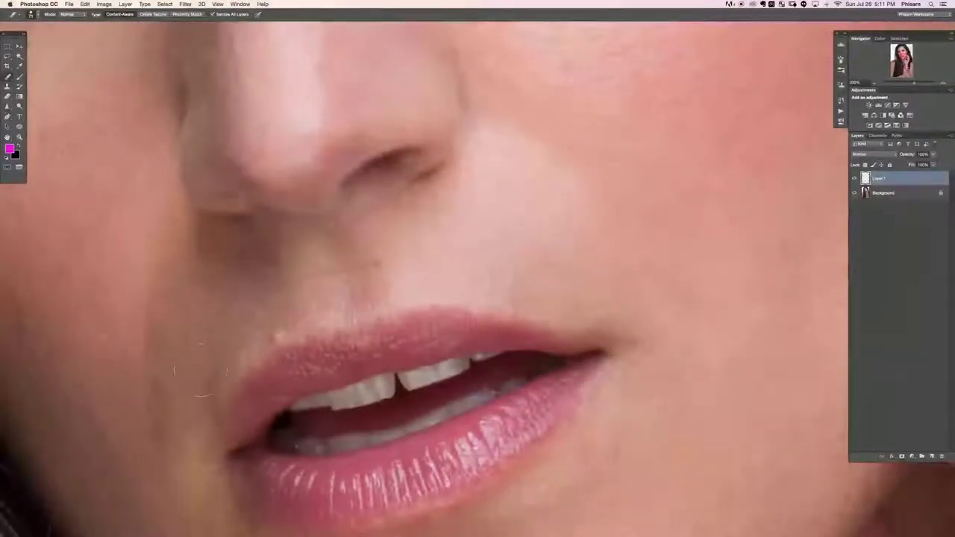
drag(188, 376, 185, 362)
drag(268, 343, 282, 325)
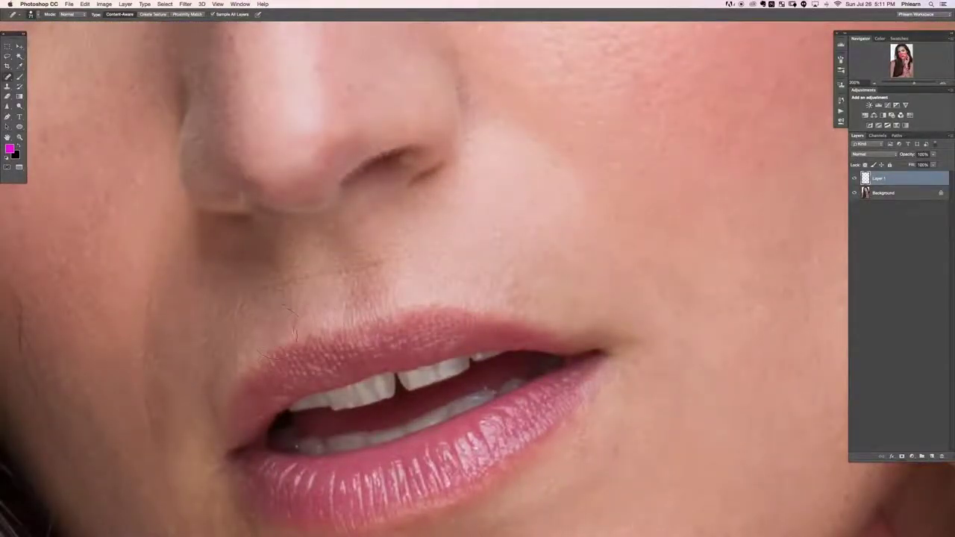
scroll(283, 328, left, 3)
scroll(284, 329, down, 1)
Heal the lines left of the nose and mouth, on the lower cheek and jawline, then zoom out.
mouse_move(250, 215)
mouse_down()
mouse_move(231, 309)
mouse_move(235, 402)
mouse_up()
scroll(277, 406, down, 3)
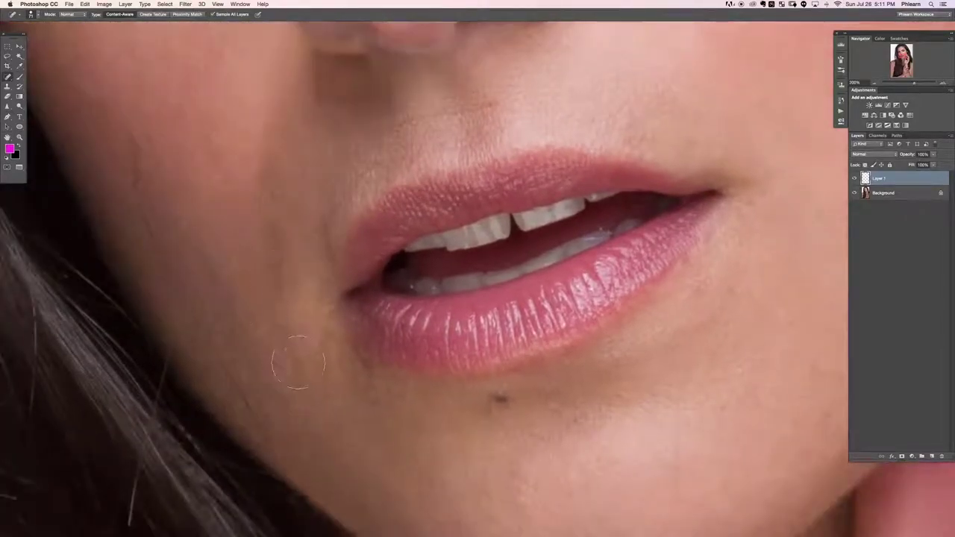
scroll(384, 277, left, 4)
scroll(384, 277, up, 1)
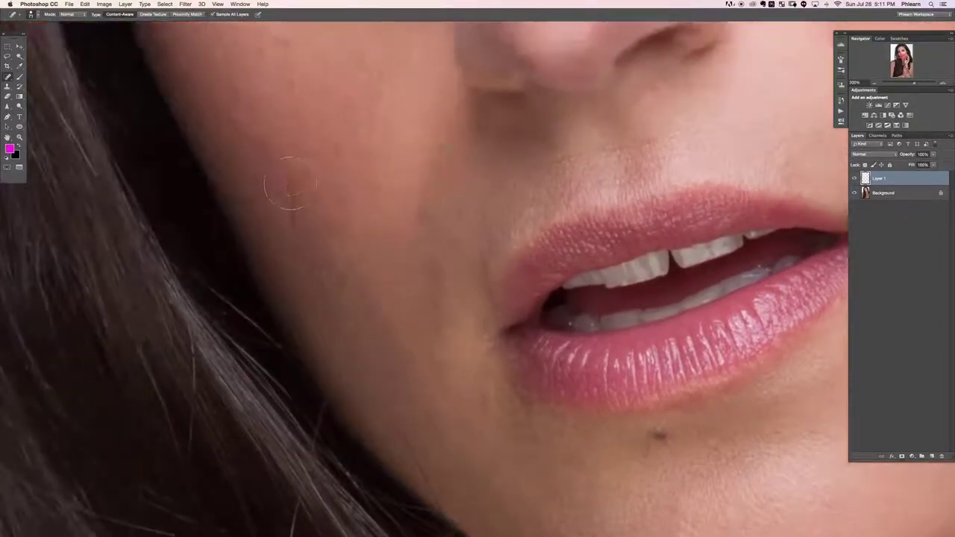
mouse_move(298, 160)
mouse_down()
mouse_move(288, 215)
mouse_move(340, 306)
mouse_move(377, 406)
mouse_up()
drag(356, 362, 410, 446)
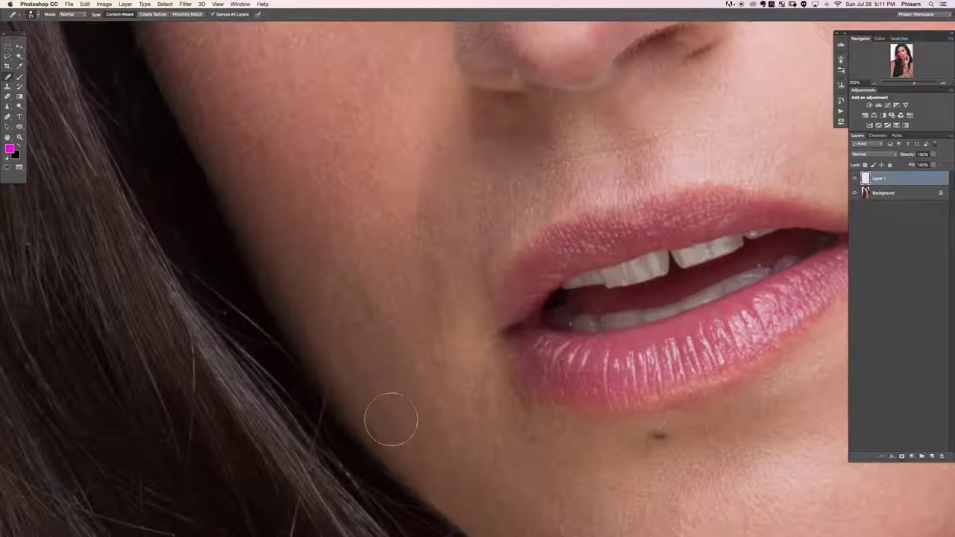
drag(388, 416, 400, 371)
key(ctrl+minus)
key(ctrl+minus)
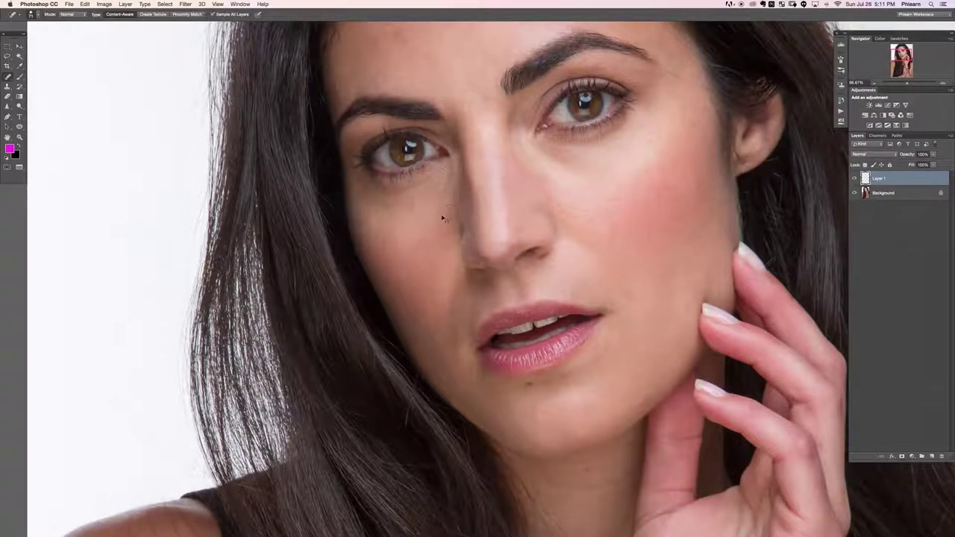
Zoom in on the left eye, shrink the Spot Healing brush, and smooth the under-eye marks.
key(ctrl+plus)
key(ctrl+plus)
scroll(403, 224, up, 3)
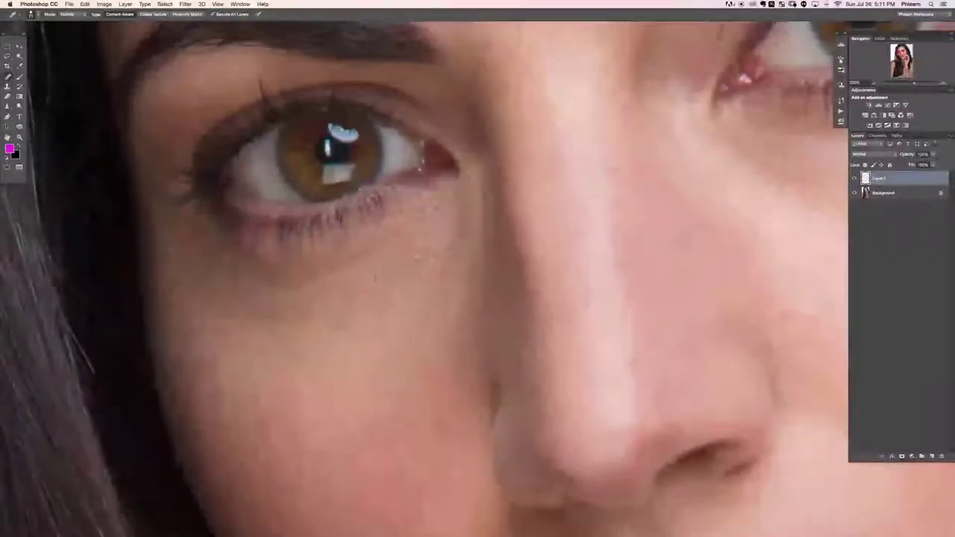
mouse_move(348, 273)
mouse_down()
mouse_move(335, 274)
mouse_move(341, 295)
mouse_move(393, 267)
mouse_move(283, 320)
mouse_move(319, 313)
mouse_up()
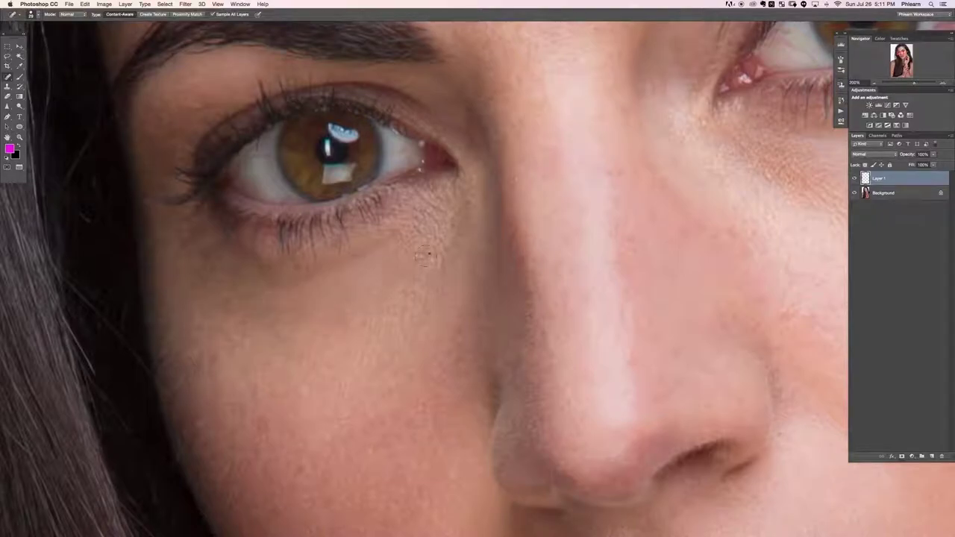
mouse_move(418, 255)
mouse_down()
mouse_move(401, 246)
mouse_move(446, 247)
mouse_up()
drag(405, 274, 386, 247)
drag(337, 310, 354, 319)
drag(259, 435, 261, 415)
Heal the mark between the eyebrows and the small blemishes across the forehead and hairline.
scroll(495, 263, up, 3)
scroll(495, 263, right, 5)
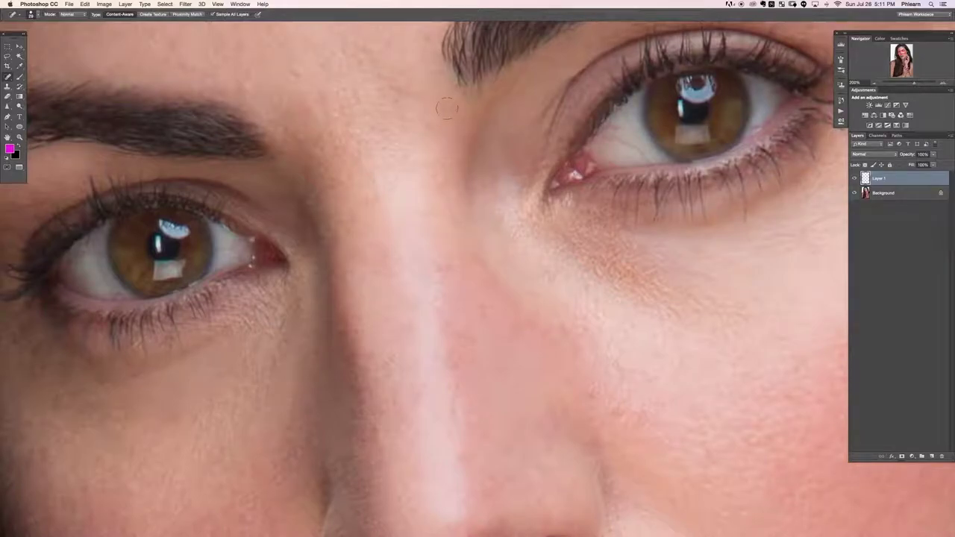
mouse_move(382, 90)
mouse_down()
mouse_move(429, 101)
mouse_move(358, 75)
mouse_move(432, 96)
mouse_up()
scroll(276, 210, left, 3)
scroll(276, 210, up, 2)
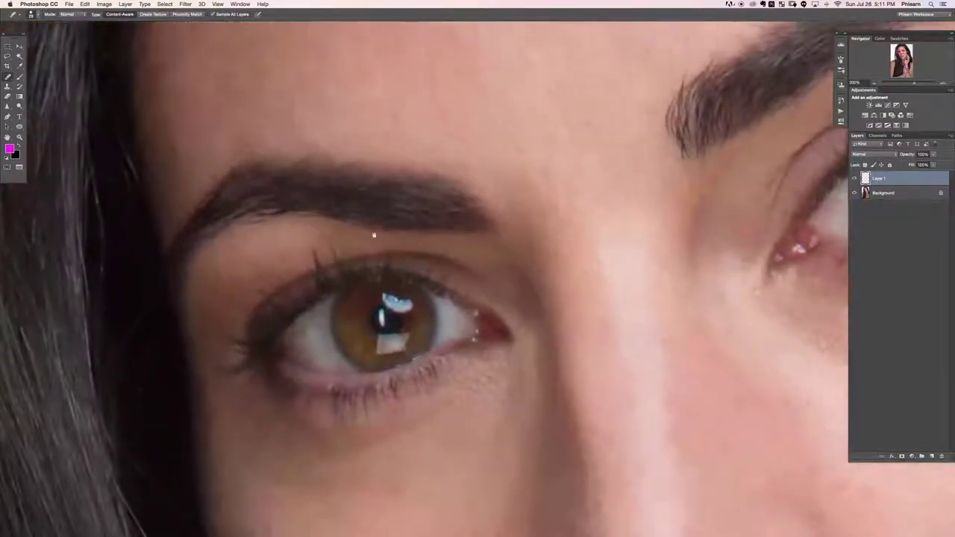
scroll(283, 224, up, 2)
scroll(287, 247, up, 2)
scroll(294, 290, left, 5)
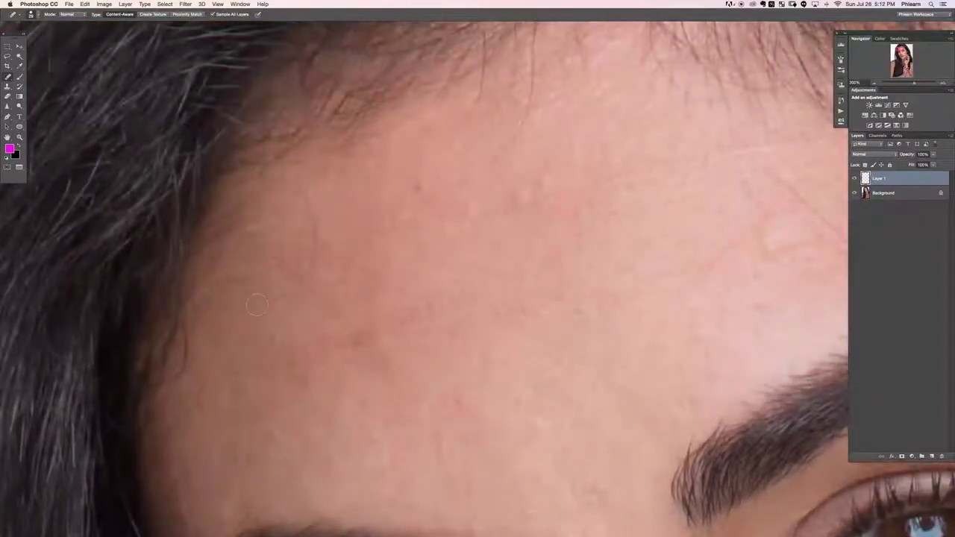
mouse_move(256, 305)
mouse_down()
mouse_move(316, 256)
mouse_move(309, 188)
mouse_move(319, 196)
mouse_move(297, 215)
mouse_up()
drag(284, 288, 309, 270)
click(284, 240)
drag(233, 308, 250, 309)
Heal the marks above the eyebrow and remove stray hairs at the eyebrow tail and temple.
scroll(260, 341, right, 10)
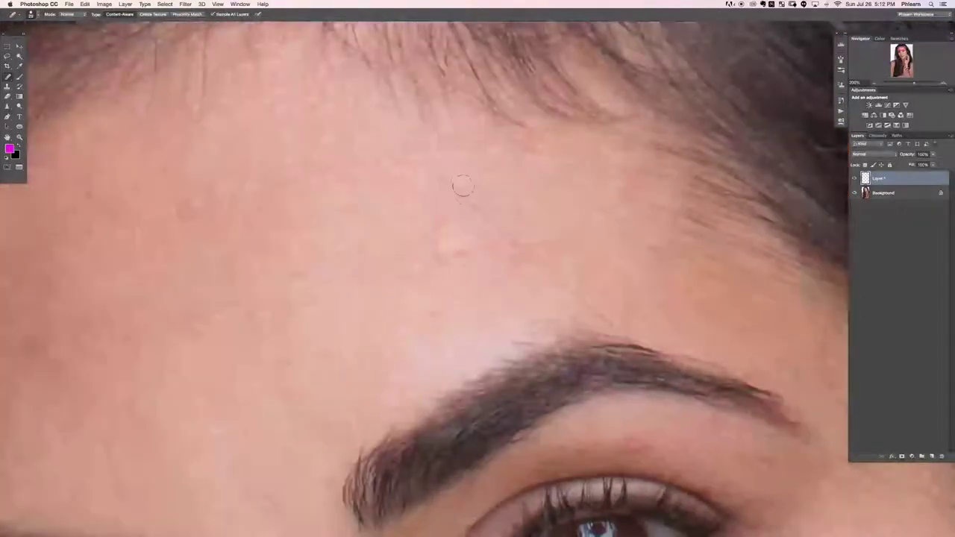
drag(448, 182, 607, 320)
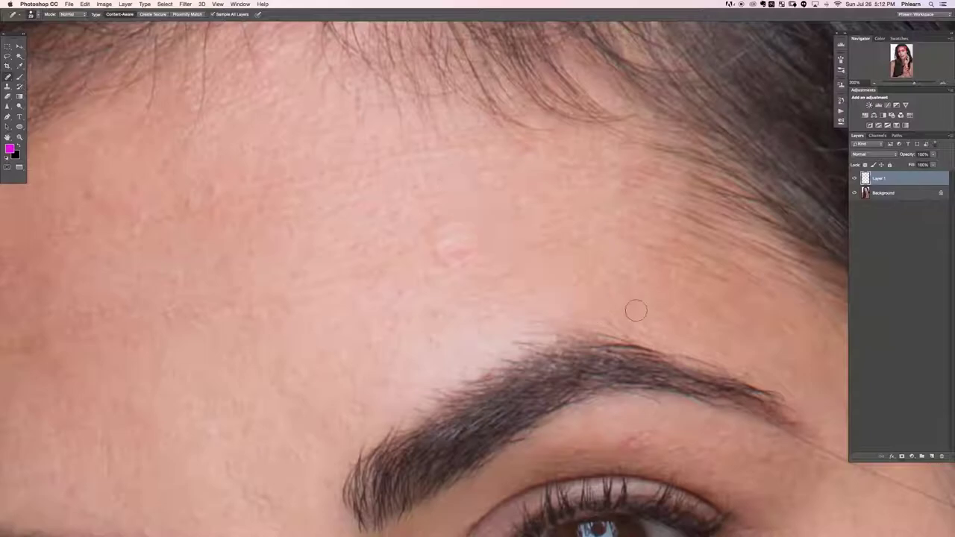
scroll(425, 276, down, 5)
scroll(425, 276, right, 6)
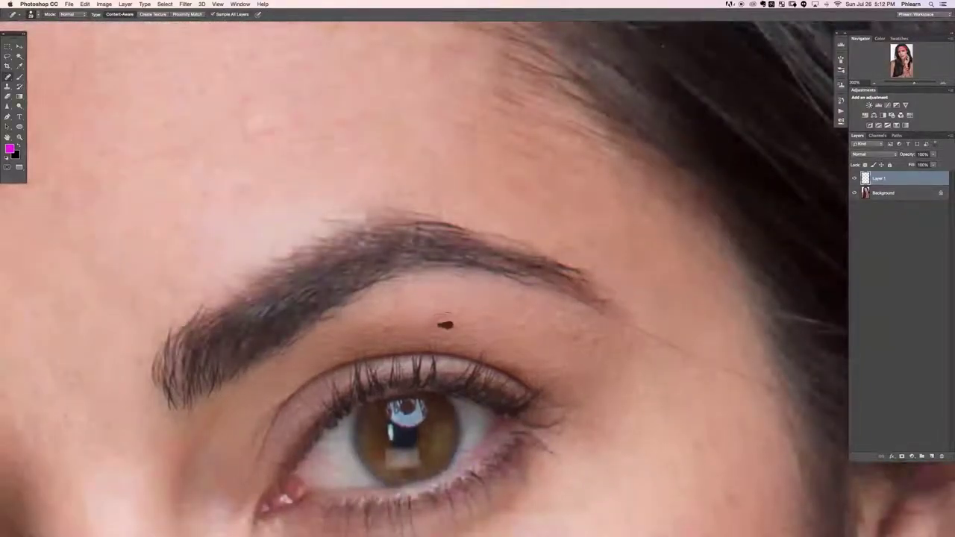
drag(440, 322, 452, 329)
mouse_move(565, 289)
mouse_down()
mouse_move(602, 313)
mouse_move(730, 358)
mouse_up()
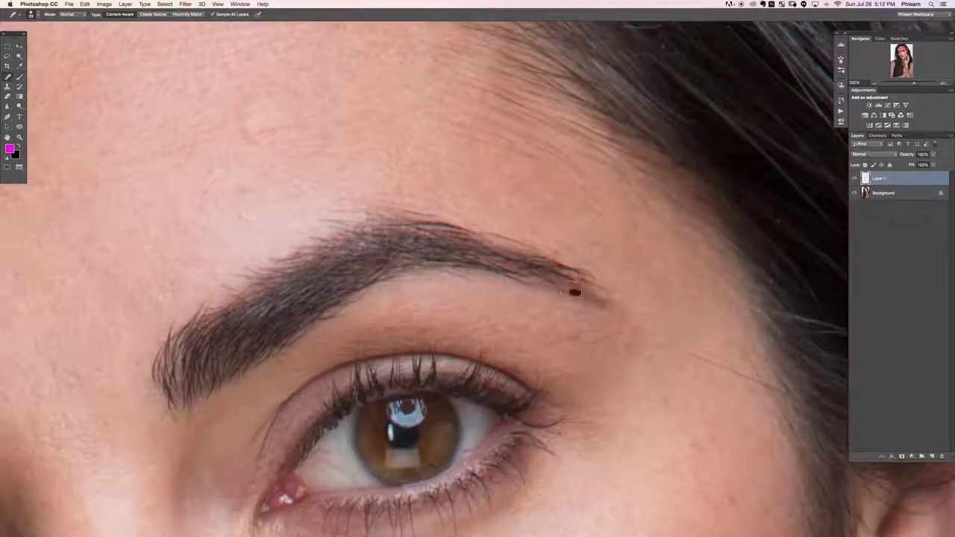
scroll(663, 371, down, 2)
scroll(664, 370, right, 5)
drag(521, 278, 615, 324)
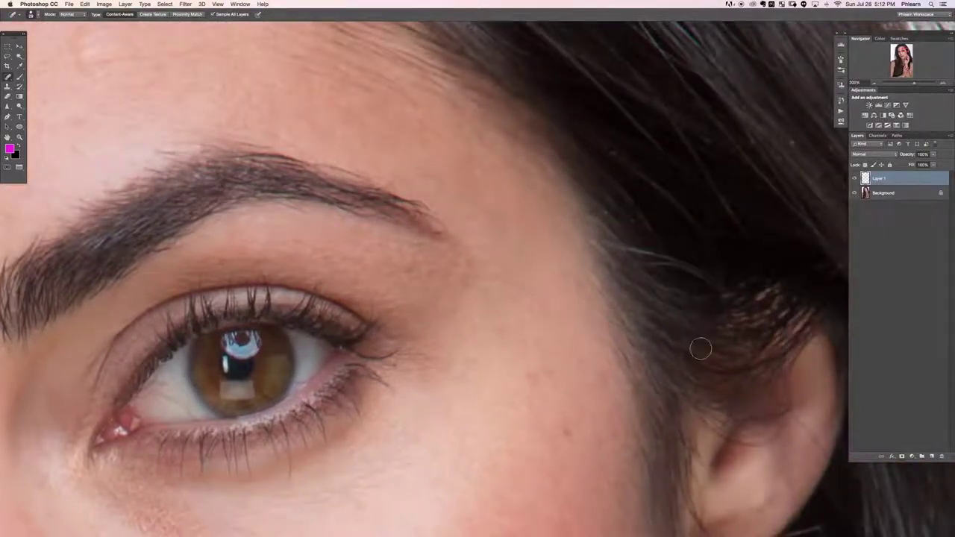
Heal the remaining spots near the eyebrow tail and on the forehead, then fit the face on screen.
scroll(463, 265, up, 2)
scroll(462, 265, left, 2)
drag(475, 246, 512, 266)
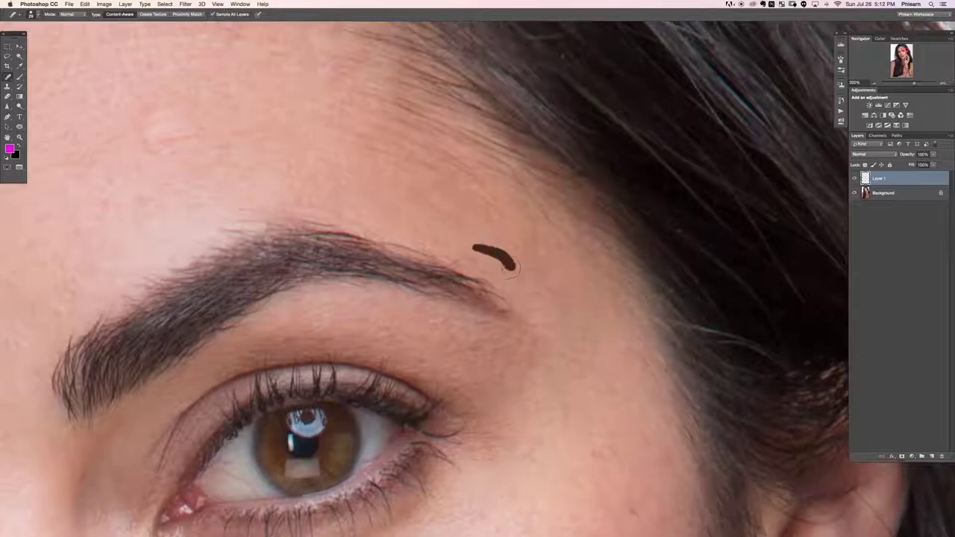
click(458, 262)
scroll(473, 258, up, 2)
scroll(472, 258, left, 4)
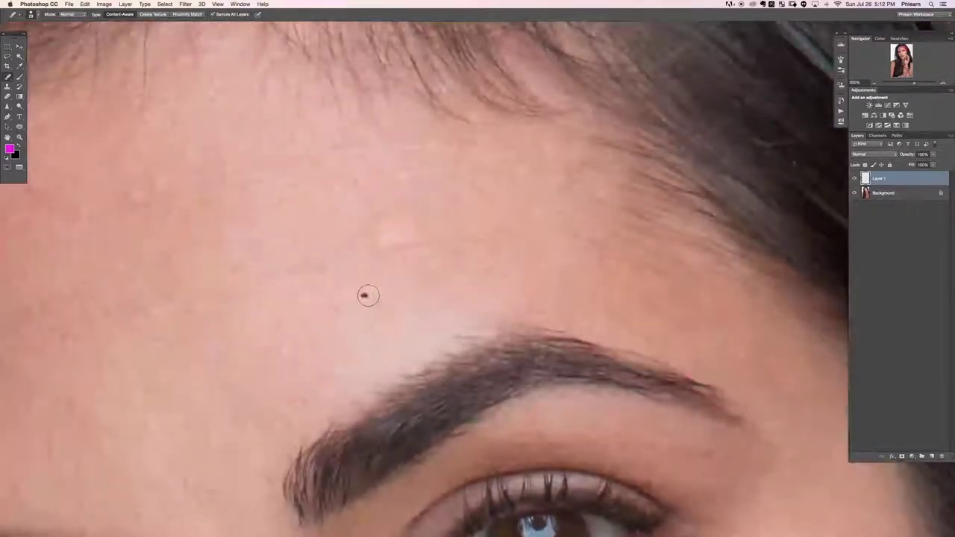
click(367, 293)
key(ctrl+0)
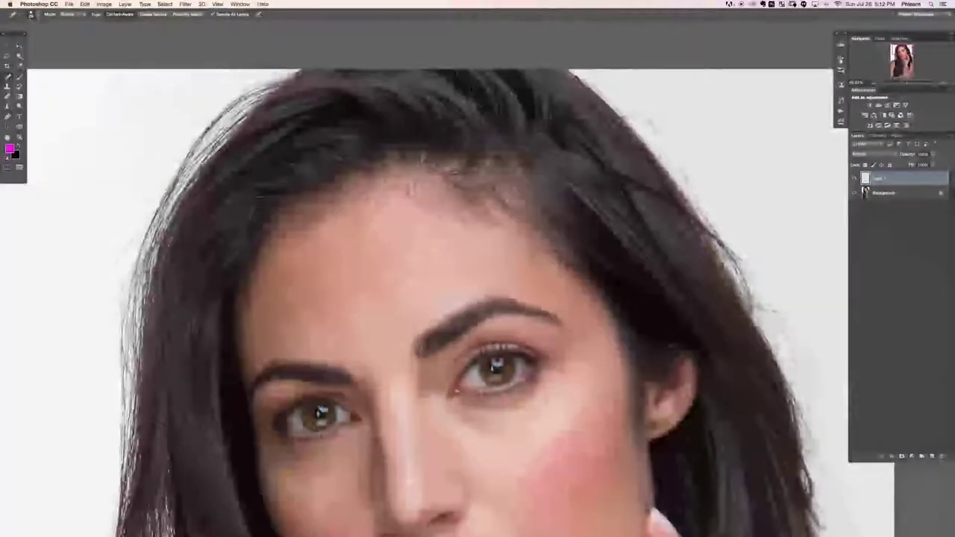
Heal three more forehead spots and the blemishes near the inner eye corner.
click(450, 266)
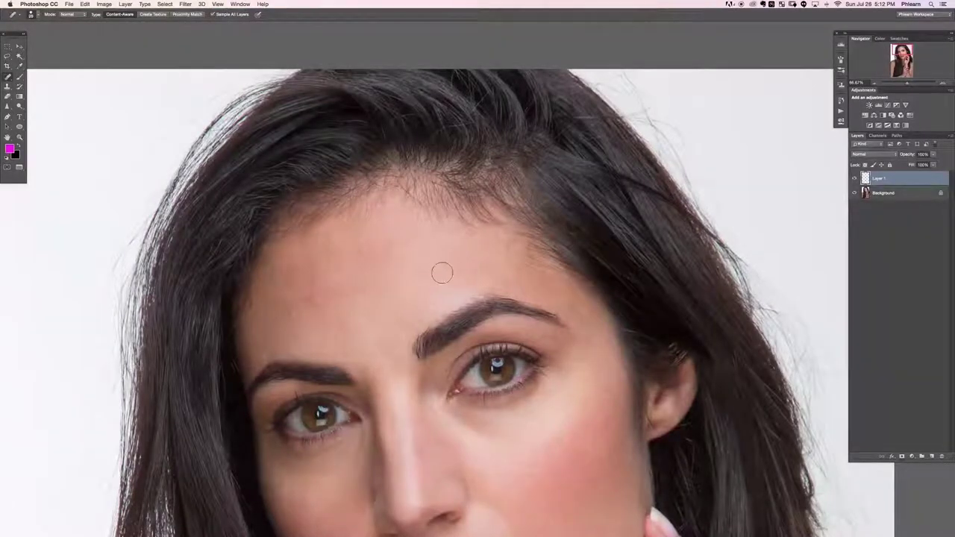
click(367, 271)
click(340, 254)
scroll(410, 253, down, 5)
click(377, 188)
click(373, 176)
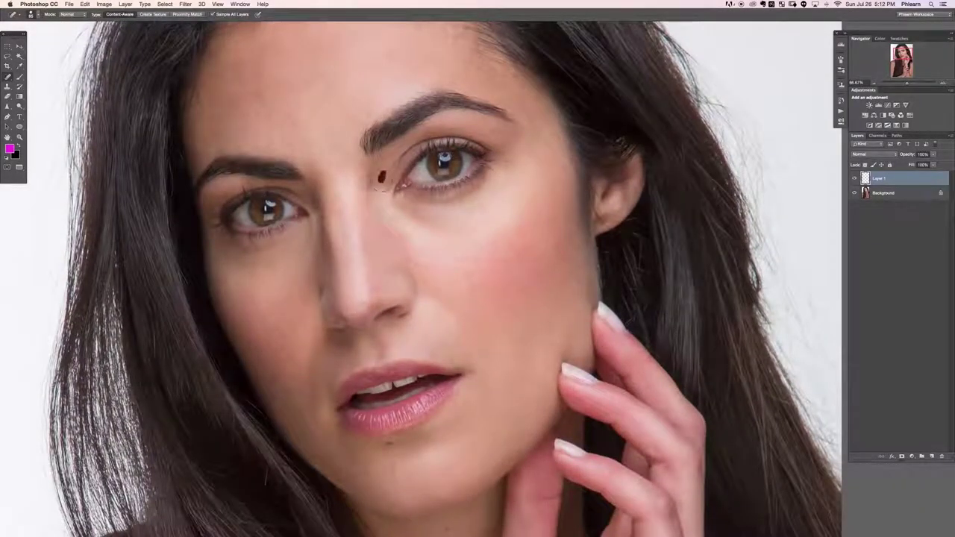
click(375, 187)
click(378, 187)
click(375, 188)
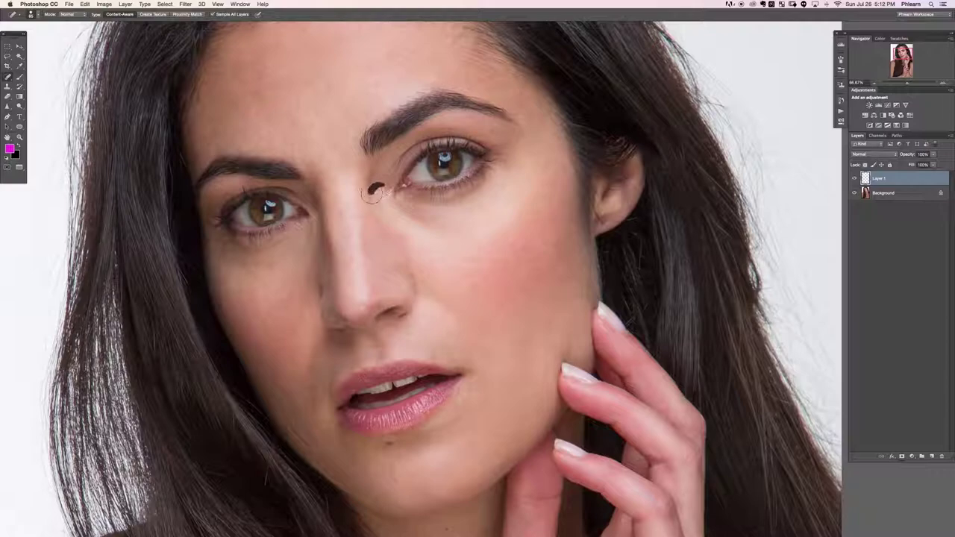
Heal the blemishes on the cheek below the right eye, working toward the inner corner.
click(420, 221)
click(422, 223)
click(439, 230)
click(461, 229)
drag(418, 217, 373, 185)
click(400, 202)
click(380, 193)
Toggle Layer 1's visibility to compare before and after, then shrink the brush and return to Spot Healing.
click(855, 178)
click(855, 178)
click(855, 179)
click(855, 178)
key(e)
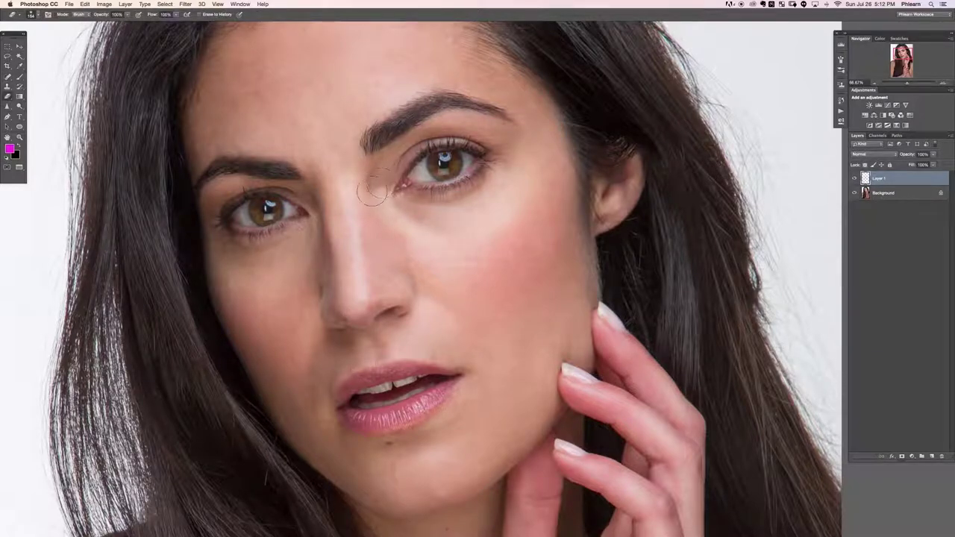
key(bracketleft)
key(bracketleft)
key(bracketleft)
key(j)
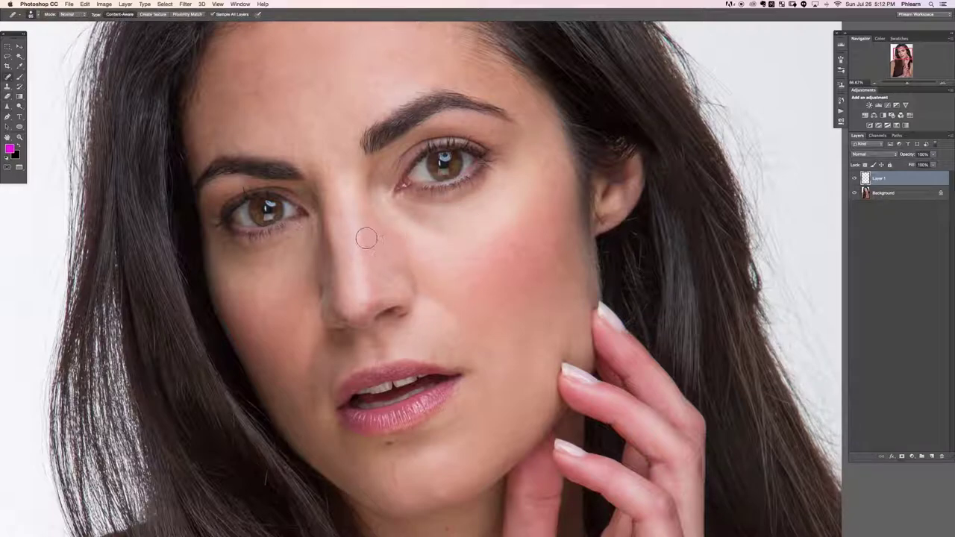
Heal the marks on the nose bridge, upper nose and the cheek beside the nose.
drag(373, 239, 371, 229)
click(363, 217)
click(373, 215)
click(400, 226)
drag(409, 259, 393, 253)
Heal the spots up the right cheek and near the ear.
click(523, 249)
click(524, 241)
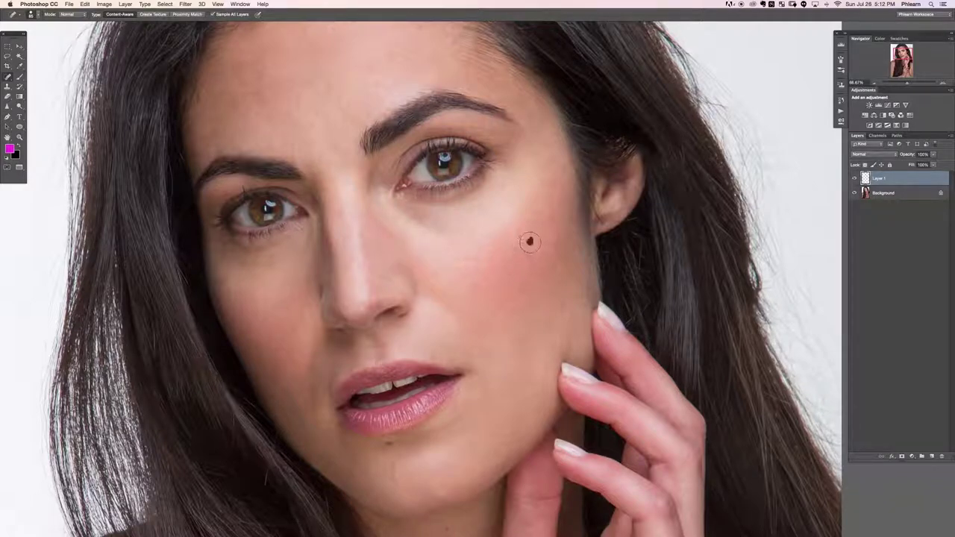
click(527, 231)
click(541, 215)
click(555, 187)
click(558, 275)
click(567, 277)
Heal the spots under the nose, around the right lip corner and the dark spot on the chin.
click(435, 347)
click(380, 346)
click(364, 352)
click(373, 348)
click(438, 422)
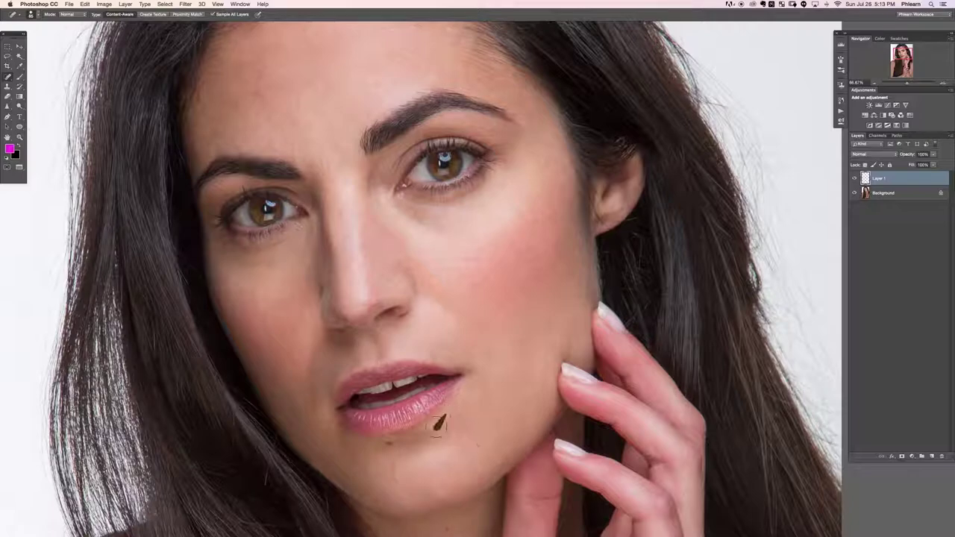
click(426, 432)
click(386, 448)
Heal the spot, streak and marks at the right eyebrow tail.
scroll(433, 471, down, 5)
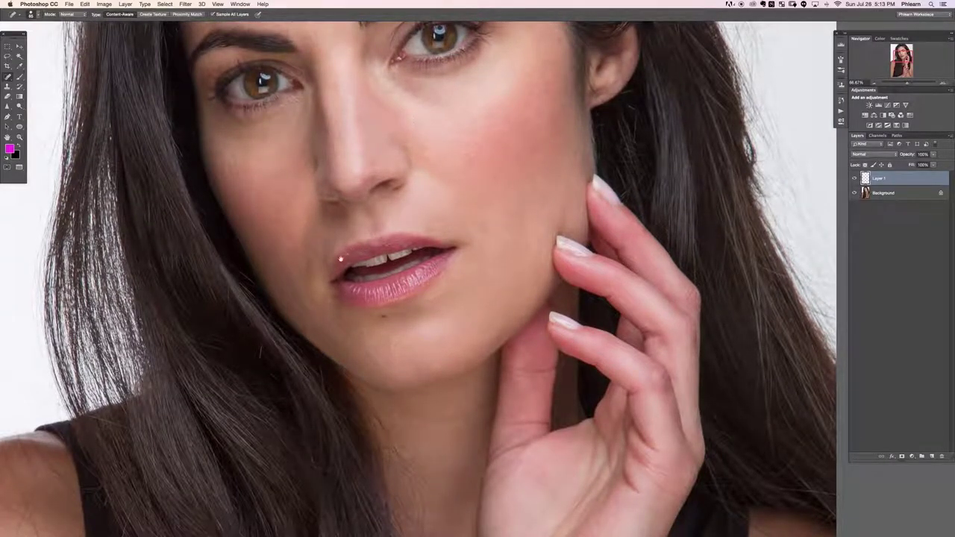
scroll(341, 259, up, 3)
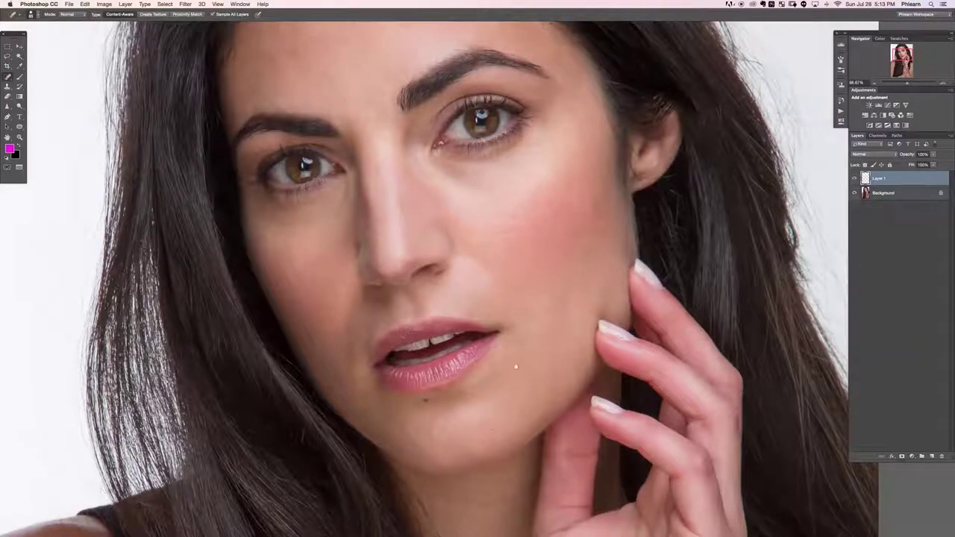
scroll(517, 305, up, 4)
click(527, 202)
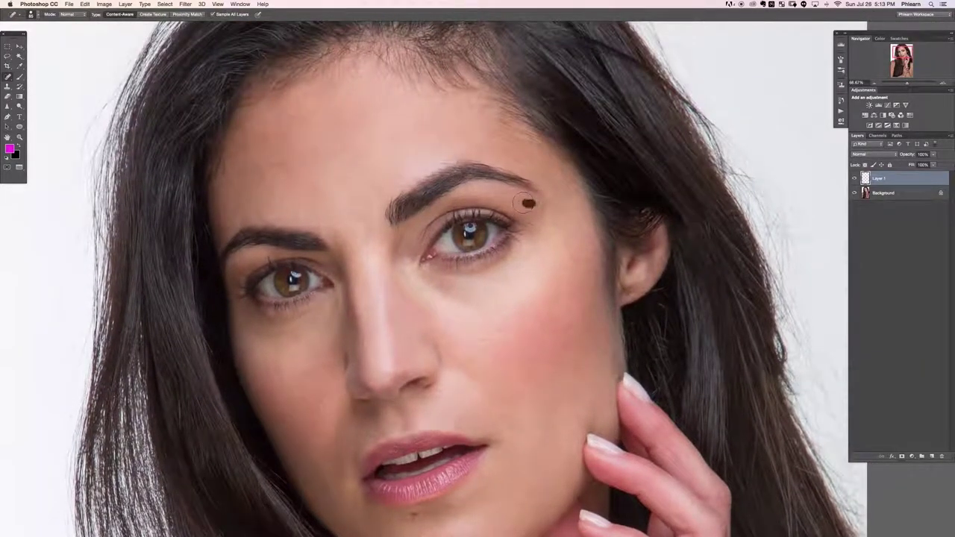
drag(543, 206, 566, 230)
click(567, 234)
Heal the blemishes and streak of marks across the forehead.
click(288, 160)
click(253, 150)
click(253, 192)
mouse_move(253, 192)
mouse_down()
mouse_move(276, 205)
mouse_move(295, 170)
mouse_up()
click(372, 182)
Heal the spots and streak between the eyebrows.
click(371, 228)
mouse_move(353, 216)
mouse_down()
mouse_move(349, 240)
mouse_move(364, 260)
mouse_up()
click(335, 226)
click(348, 229)
click(352, 214)
click(366, 209)
click(347, 234)
click(341, 221)
Heal the spots beside the nose bridge and smooth the remaining skin between the brows.
click(345, 243)
click(342, 221)
click(348, 236)
click(335, 227)
scroll(446, 366, down, 2)
click(336, 199)
click(331, 197)
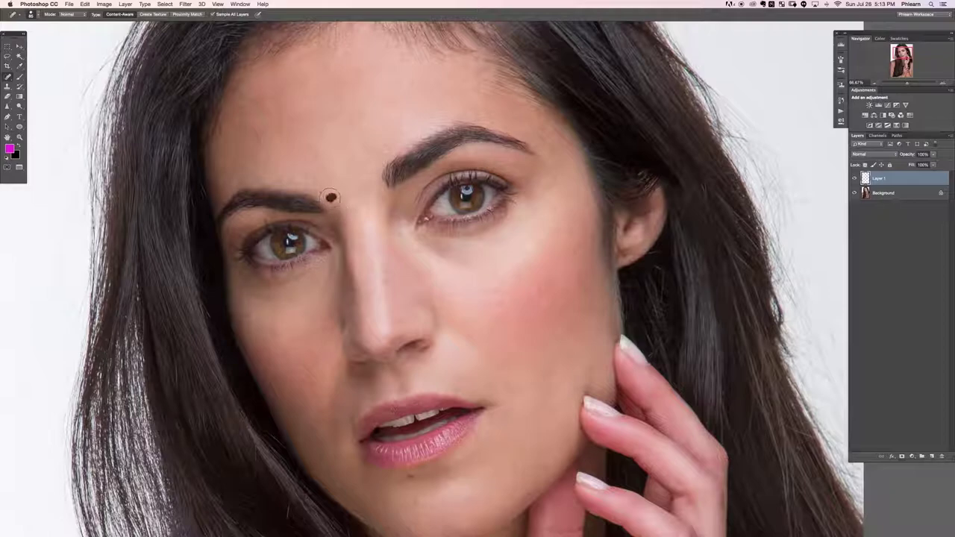
click(316, 189)
Heal the dark spot under the left eye, the cheek mole, and marks beside the lip and lower cheek.
scroll(367, 267, down, 2)
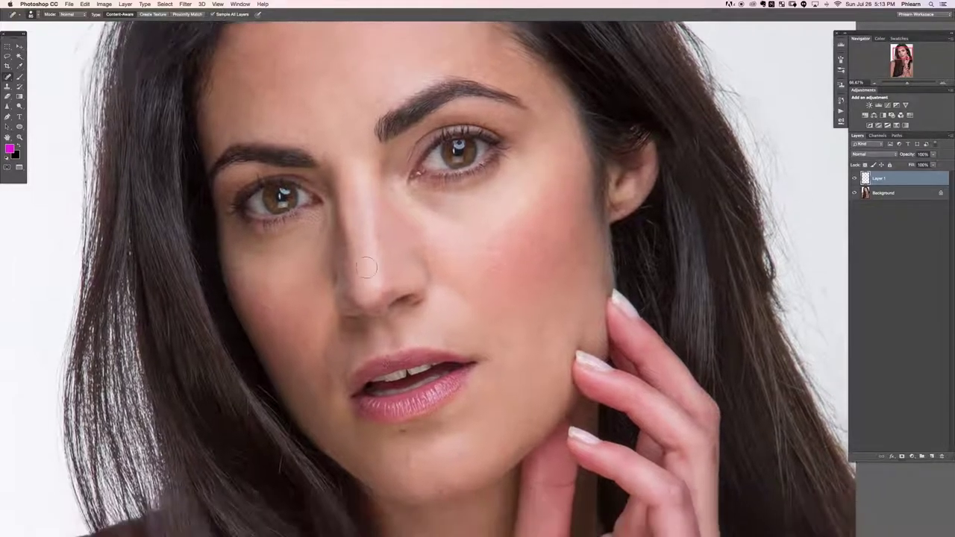
click(315, 227)
click(252, 260)
drag(520, 386, 489, 336)
mouse_move(421, 295)
mouse_down()
mouse_move(440, 287)
mouse_move(457, 309)
mouse_move(444, 272)
mouse_up()
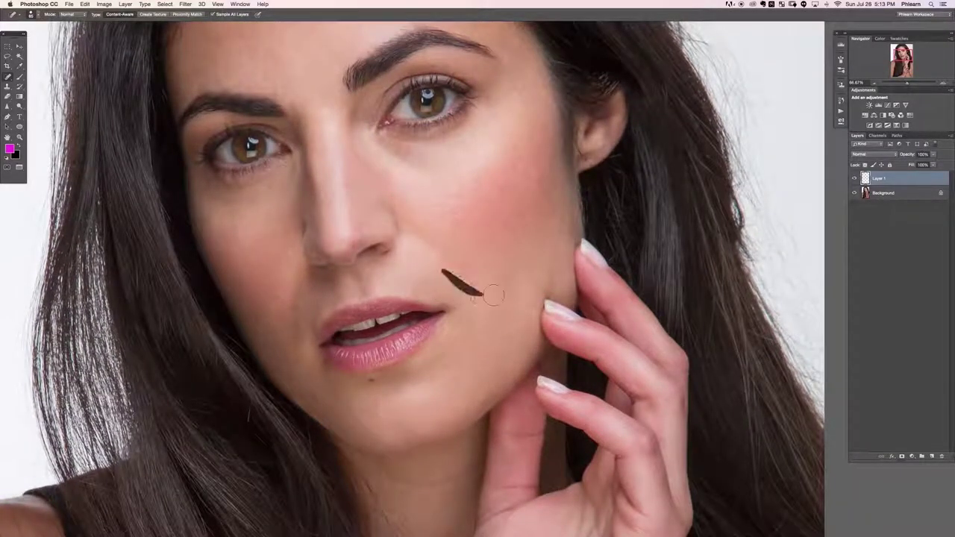
drag(536, 298, 506, 274)
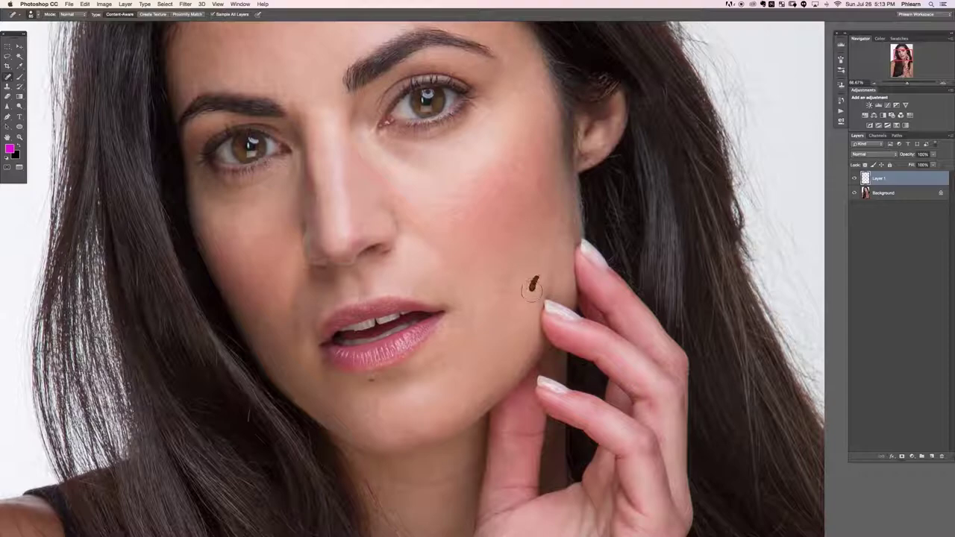
drag(473, 397, 483, 363)
Scroll down to the hand and heal its blemishes and spots.
scroll(468, 386, down, 5)
scroll(469, 386, down, 5)
scroll(469, 386, down, 5)
scroll(468, 386, right, 2)
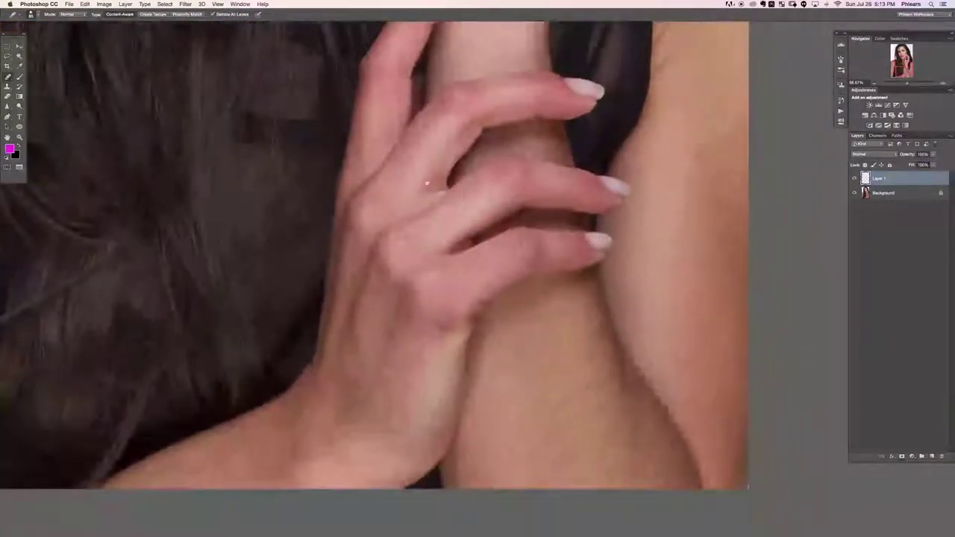
scroll(454, 341, down, 1)
scroll(463, 271, up, 1)
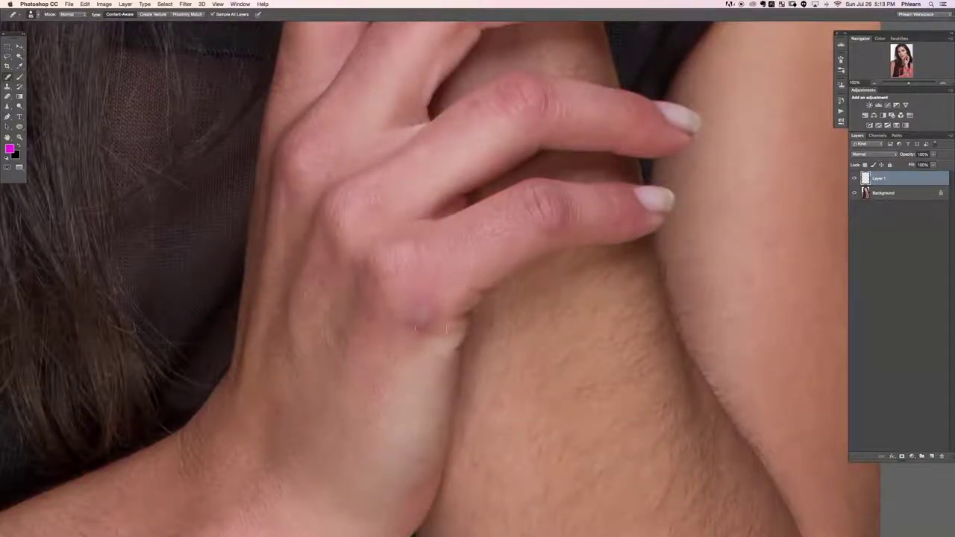
mouse_move(423, 303)
mouse_down()
mouse_move(427, 337)
mouse_move(415, 289)
mouse_up()
drag(409, 334, 412, 352)
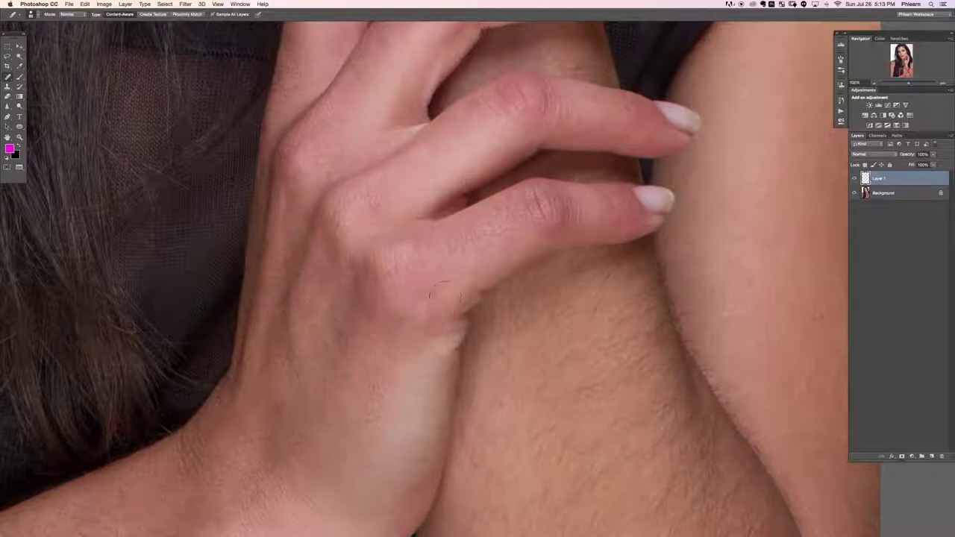
click(410, 299)
Brush away the marks across the upper arm, along its edge and up to the shoulder.
drag(532, 366, 636, 330)
scroll(426, 256, up, 10)
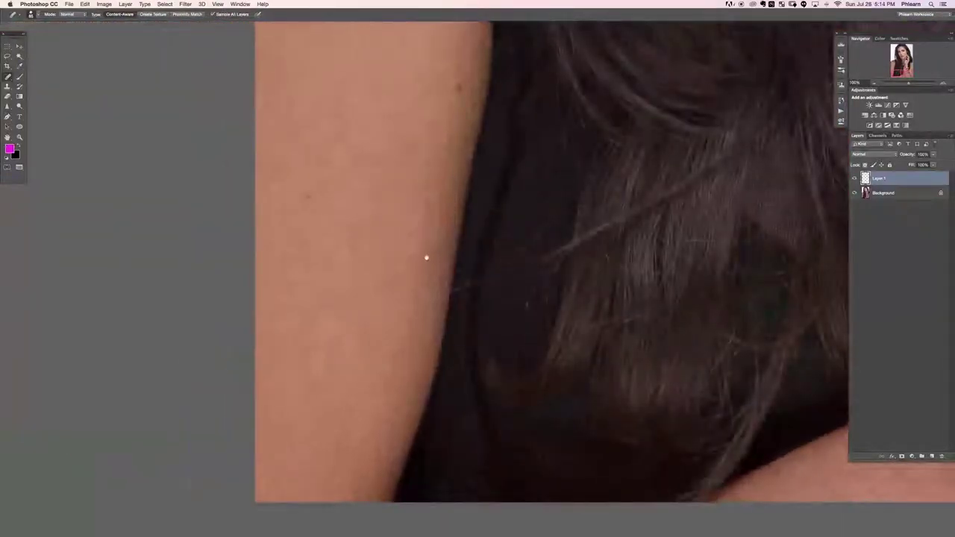
scroll(371, 376, right, 2)
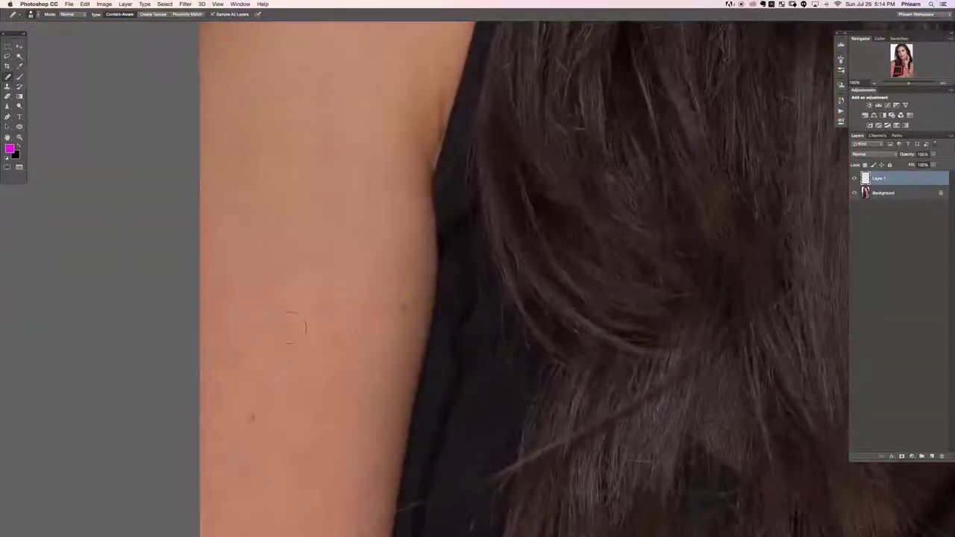
mouse_move(295, 329)
mouse_down()
mouse_move(320, 338)
mouse_move(384, 298)
mouse_move(414, 246)
mouse_move(416, 276)
mouse_move(402, 313)
mouse_up()
mouse_move(423, 224)
mouse_down()
mouse_move(405, 286)
mouse_move(377, 320)
mouse_up()
scroll(363, 260, up, 5)
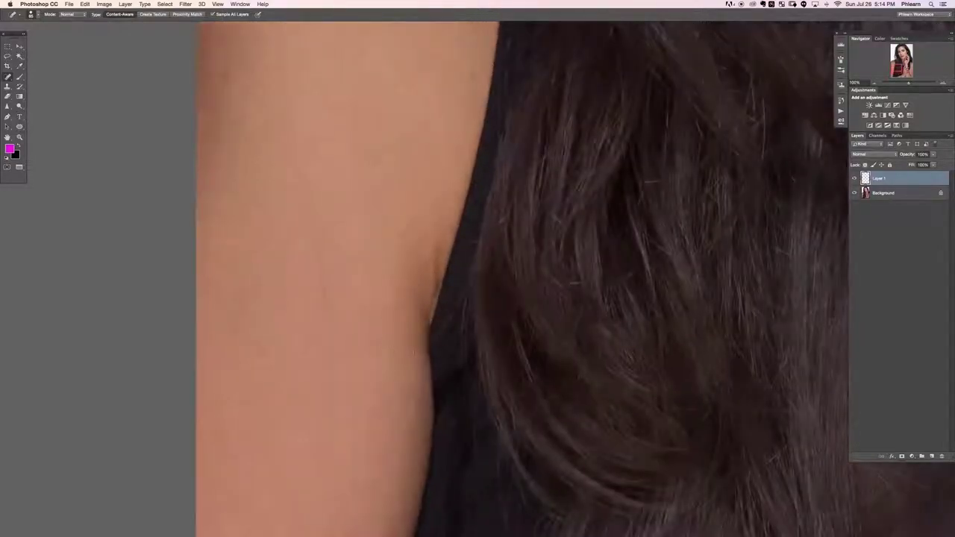
mouse_move(407, 350)
mouse_down()
mouse_move(373, 345)
mouse_move(331, 315)
mouse_move(313, 203)
mouse_up()
scroll(351, 264, up, 3)
scroll(352, 264, up, 2)
mouse_move(371, 302)
mouse_down()
mouse_move(350, 273)
mouse_move(381, 190)
mouse_move(448, 117)
mouse_up()
scroll(395, 277, down, 5)
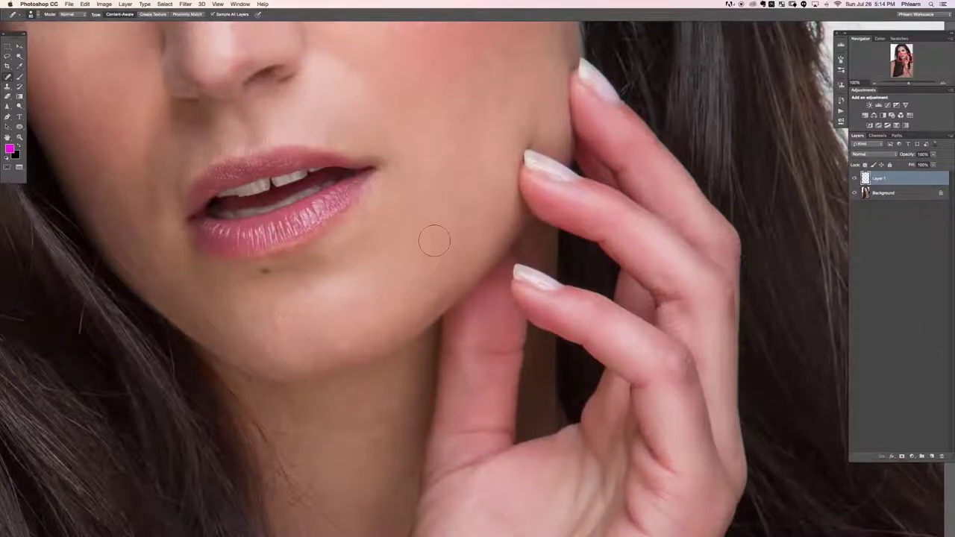
Zoom out on the portrait and add a new empty layer above Layer 1.
scroll(435, 240, down, 1)
scroll(437, 245, down, 1)
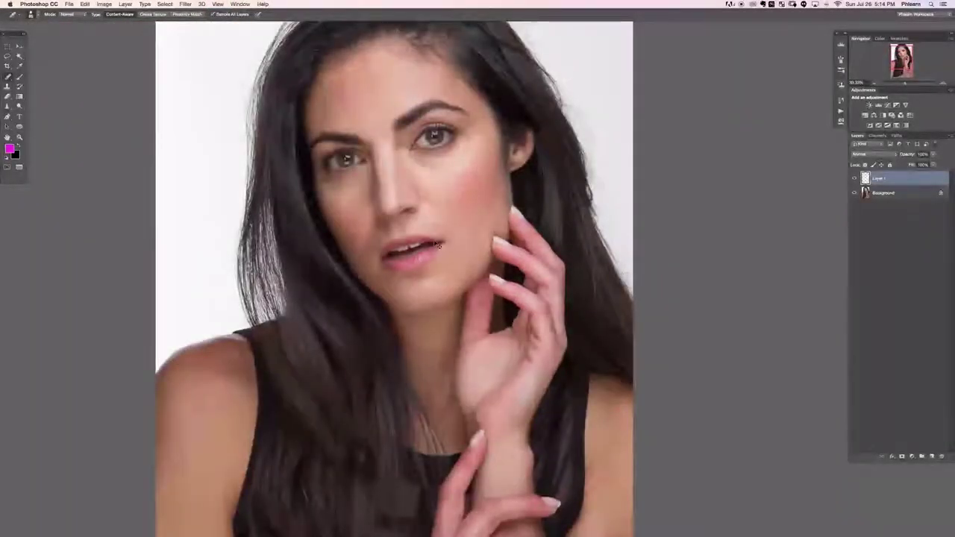
scroll(403, 175, up, 3)
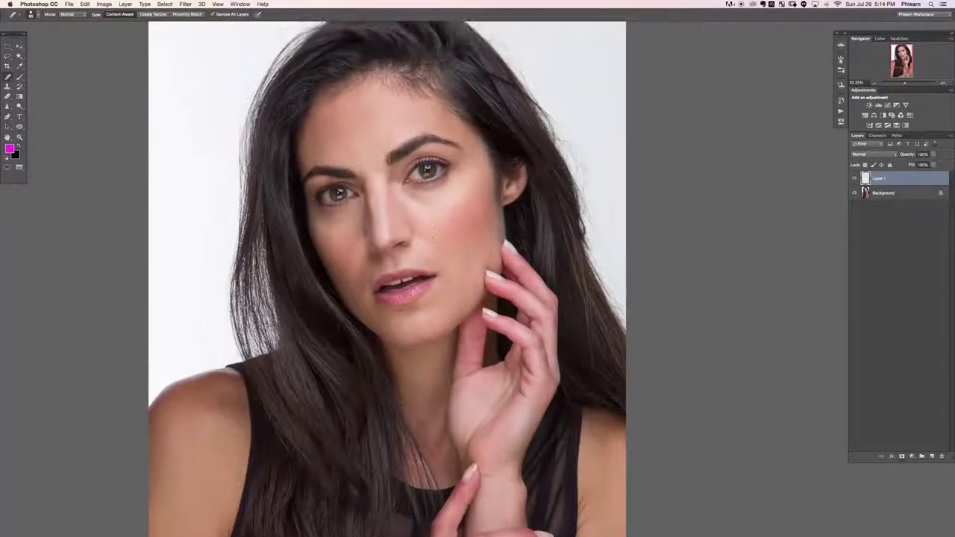
key(ctrl+shift+alt+n)
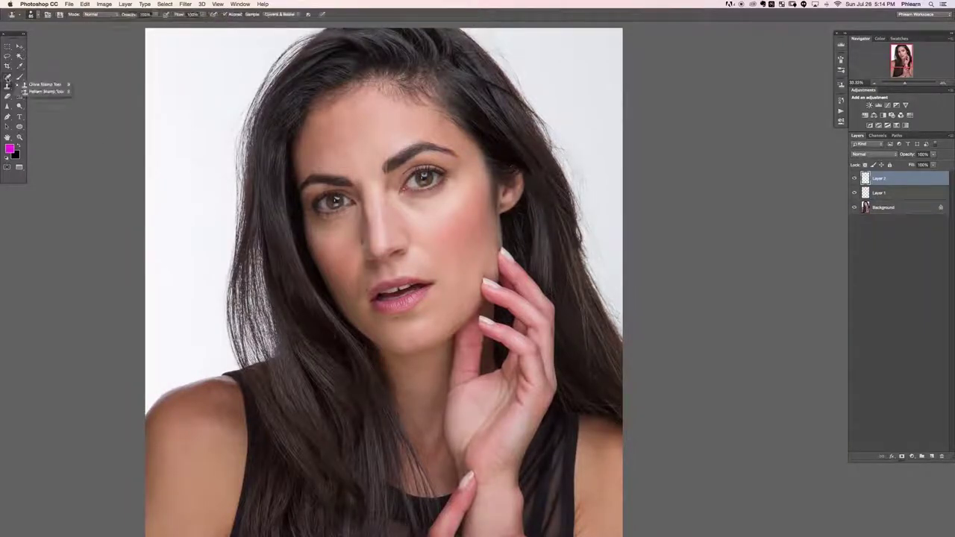
Switch to the Patch Tool, dismiss the error, and stamp a merged copy of the image into Layer 2.
drag(8, 78, 45, 95)
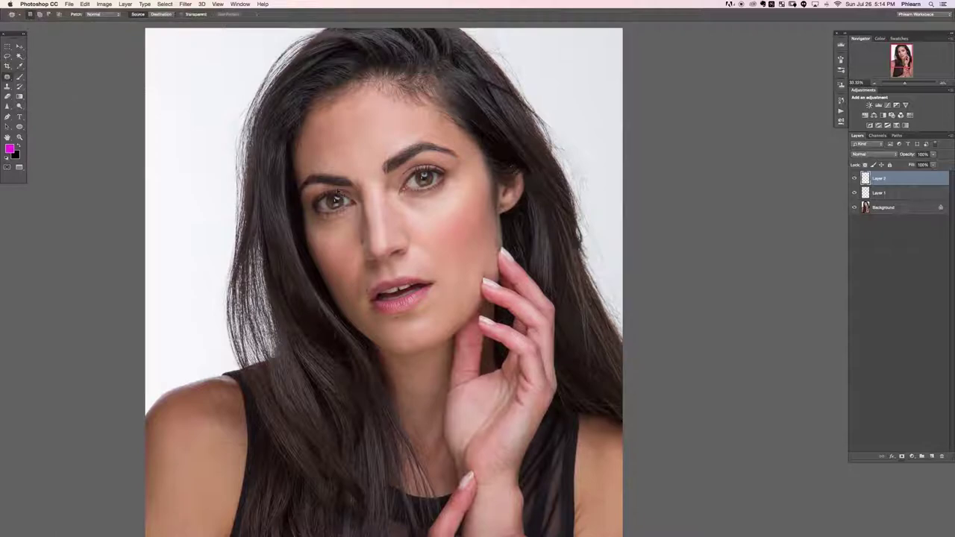
alt+scroll(336, 192, up, 1)
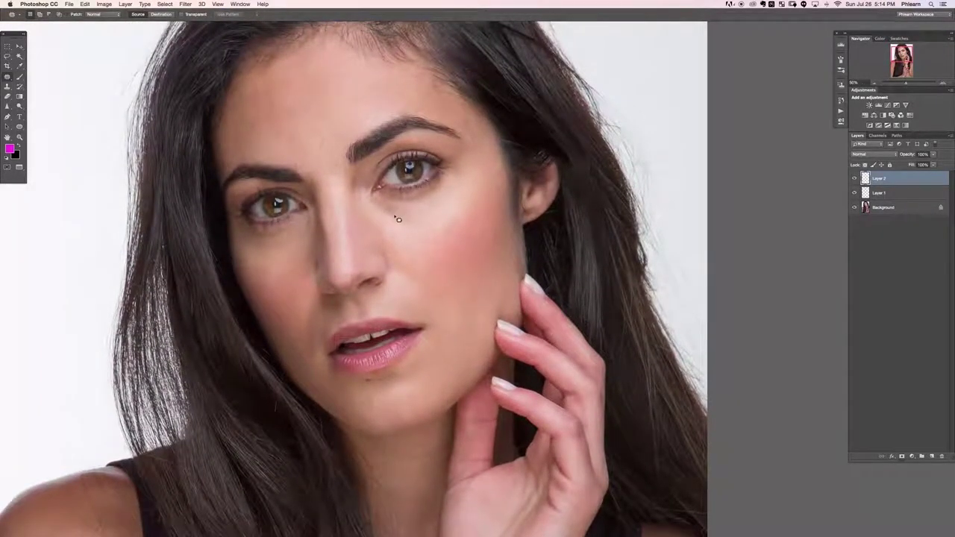
drag(395, 223, 385, 203)
drag(390, 209, 477, 157)
click(533, 171)
key(ctrl+alt+shift+e)
Patch the under-eye skin with clean skin, then outline an area beside the nose.
drag(394, 212, 435, 221)
key(ctrl+d)
drag(390, 277, 398, 249)
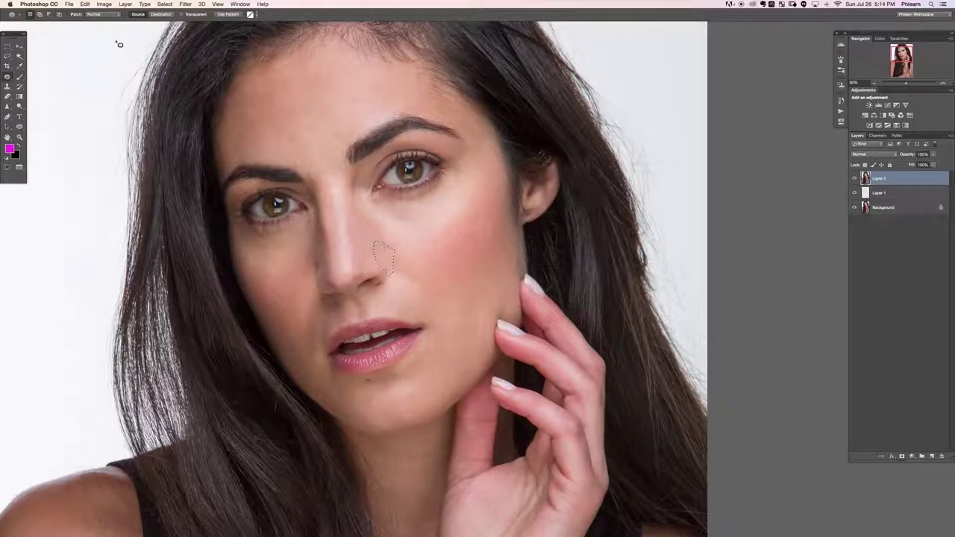
Check the Edit > Fade settings for the patch and close them unchanged.
click(85, 5)
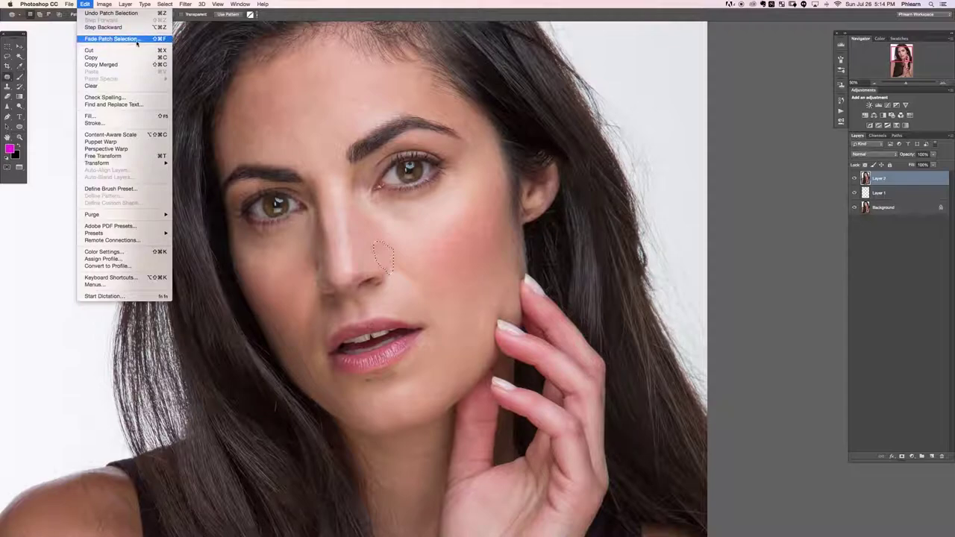
click(139, 42)
key(Return)
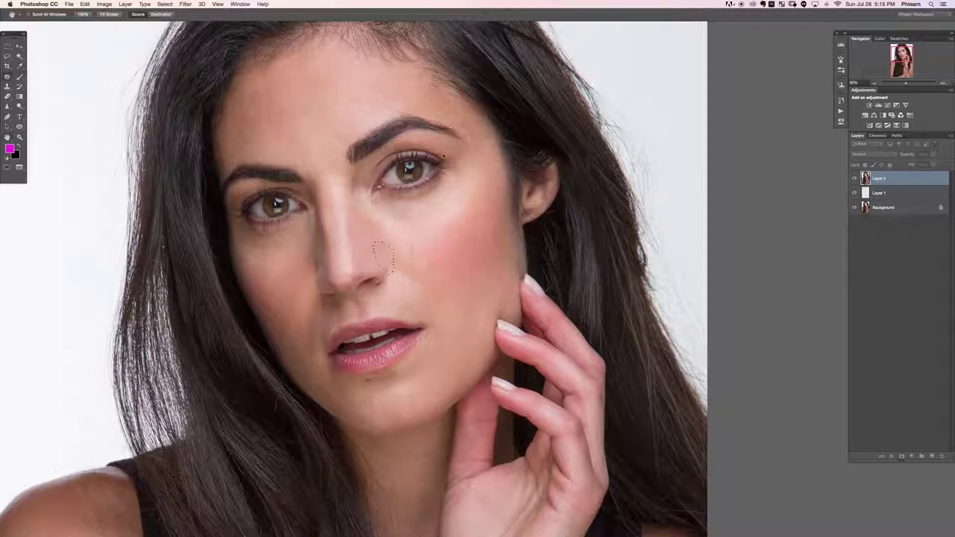
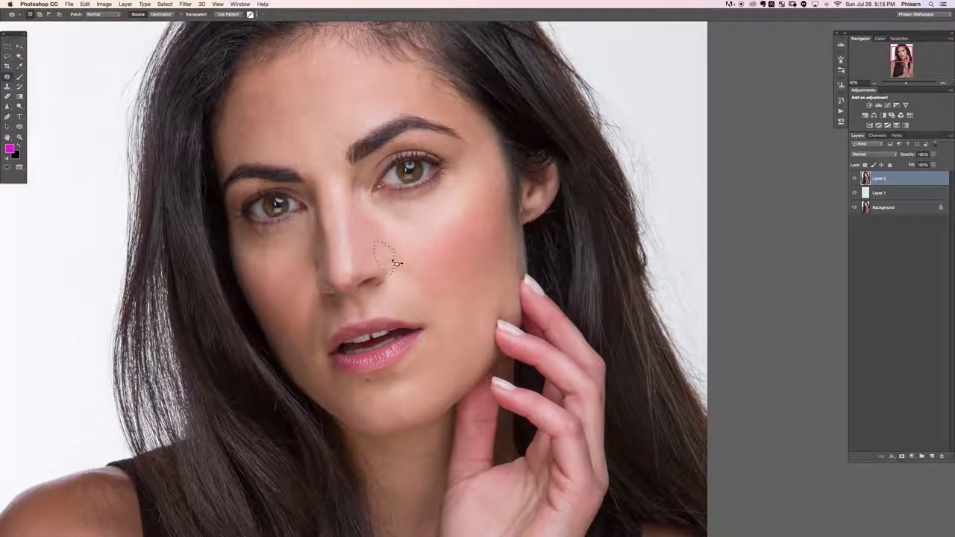
Confirm the faded patch beside the nose and clear the selection.
key(super+h)
key(super+shift+f)
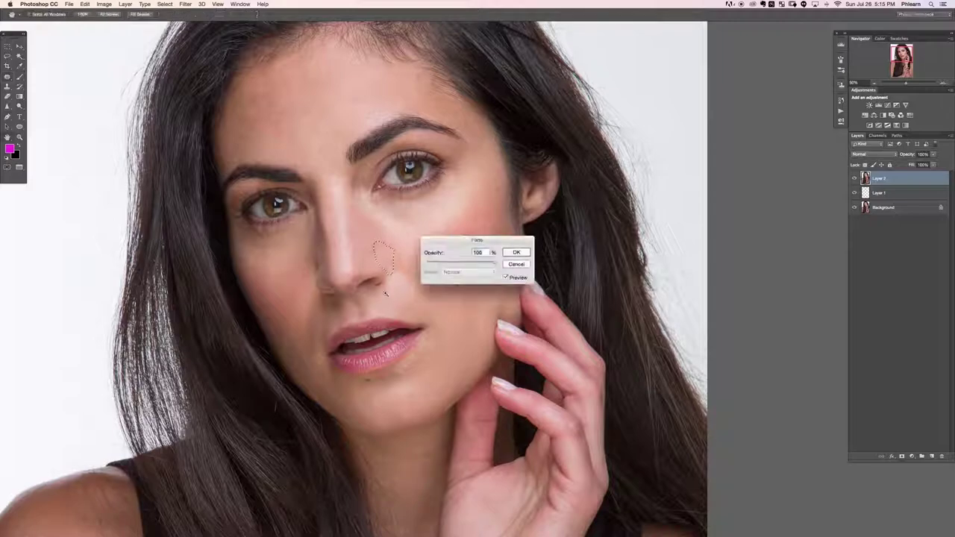
drag(472, 243, 486, 186)
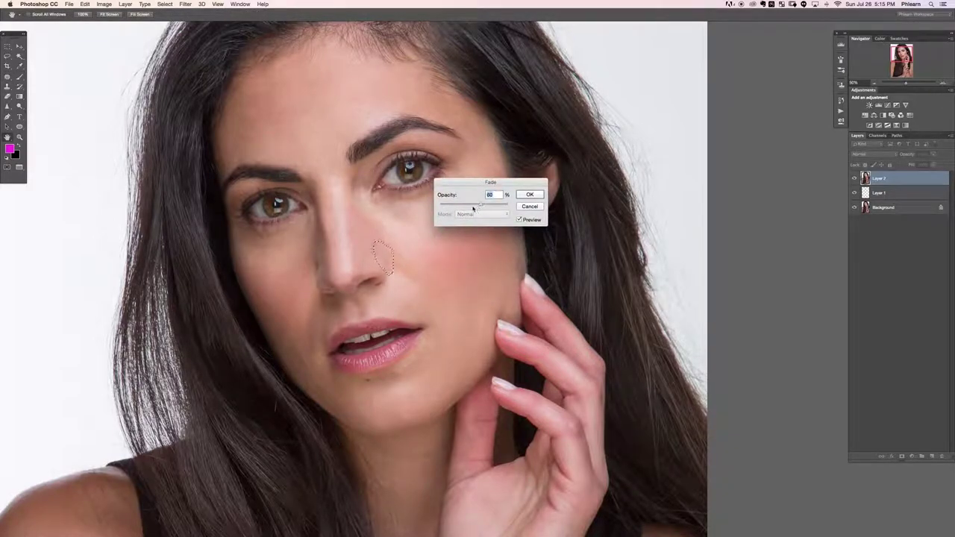
click(525, 195)
key(super+d)
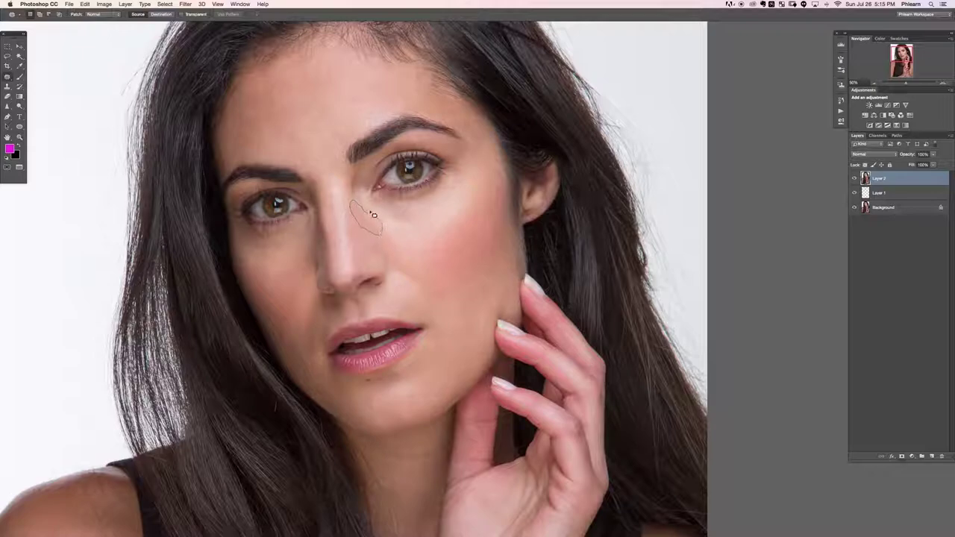
Patch the under-eye line at full fade strength, then add an empty new layer.
mouse_move(384, 239)
mouse_down()
mouse_move(378, 228)
mouse_move(382, 267)
mouse_up()
key(super+shift+f)
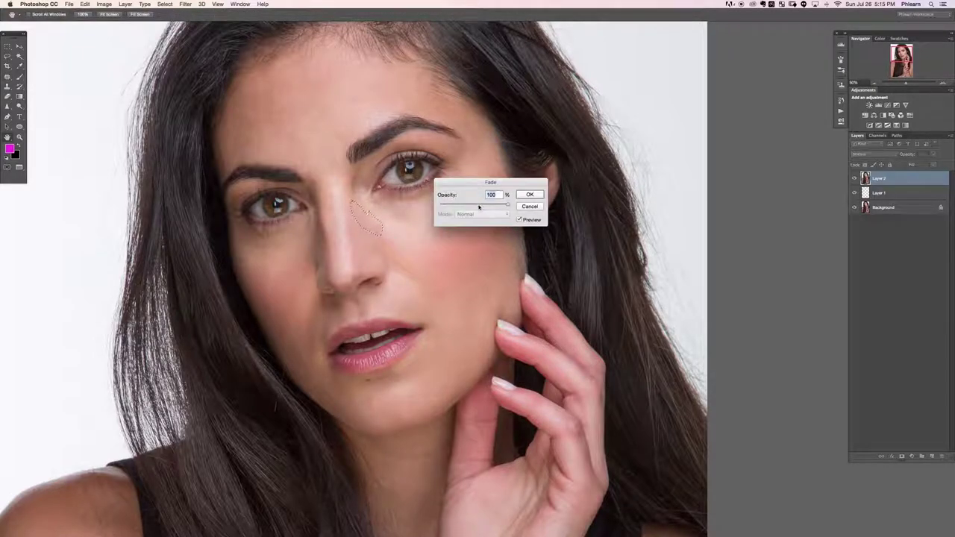
click(528, 195)
key(super+d)
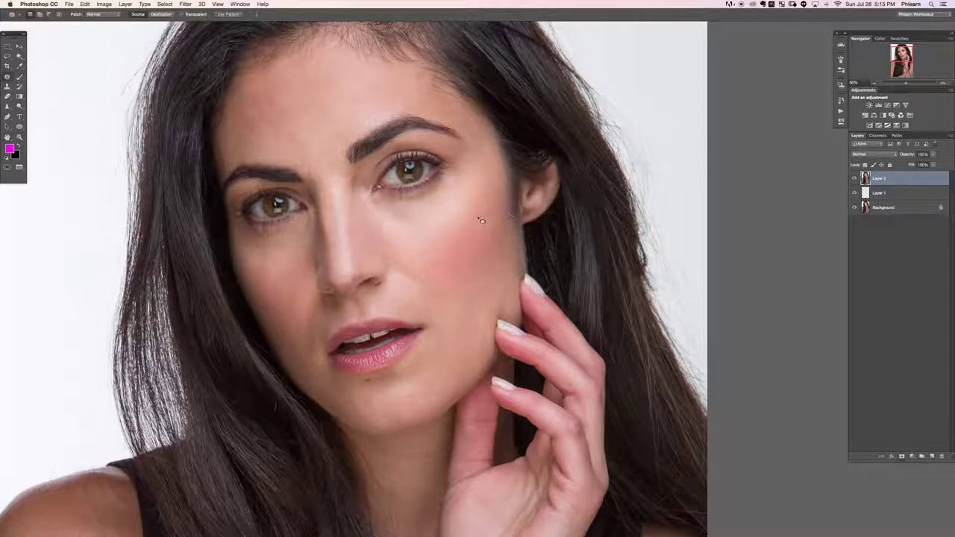
key(super+alt+shift+n)
Paint magenta test strokes across the face and fade them toward 20% opacity.
key(b)
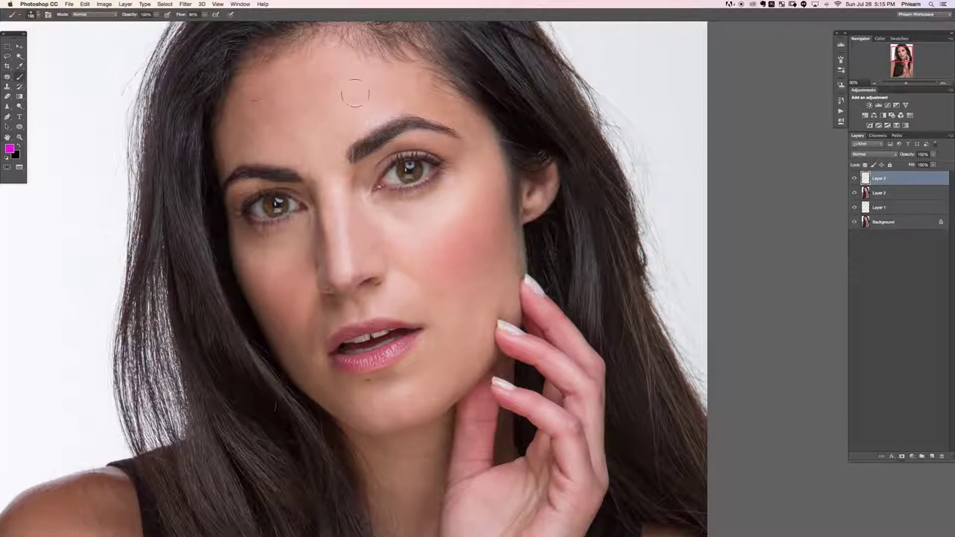
mouse_move(347, 104)
mouse_down()
mouse_move(370, 270)
mouse_move(478, 384)
mouse_up()
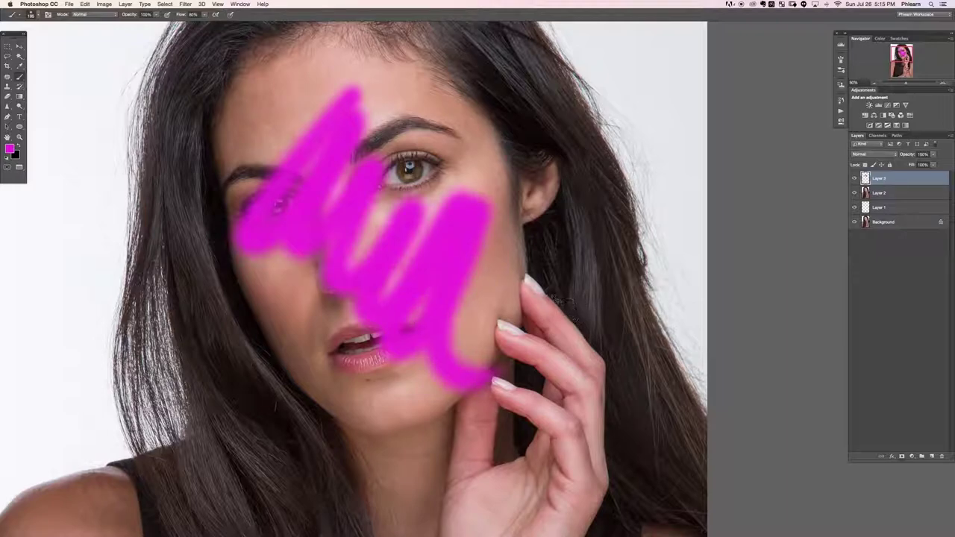
key(super+shift+f)
drag(481, 207, 472, 201)
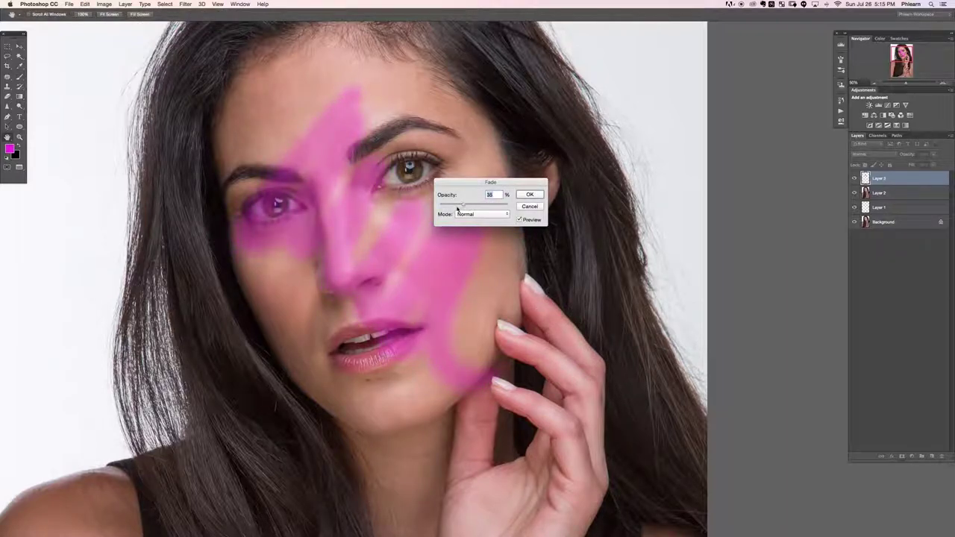
drag(453, 204, 446, 209)
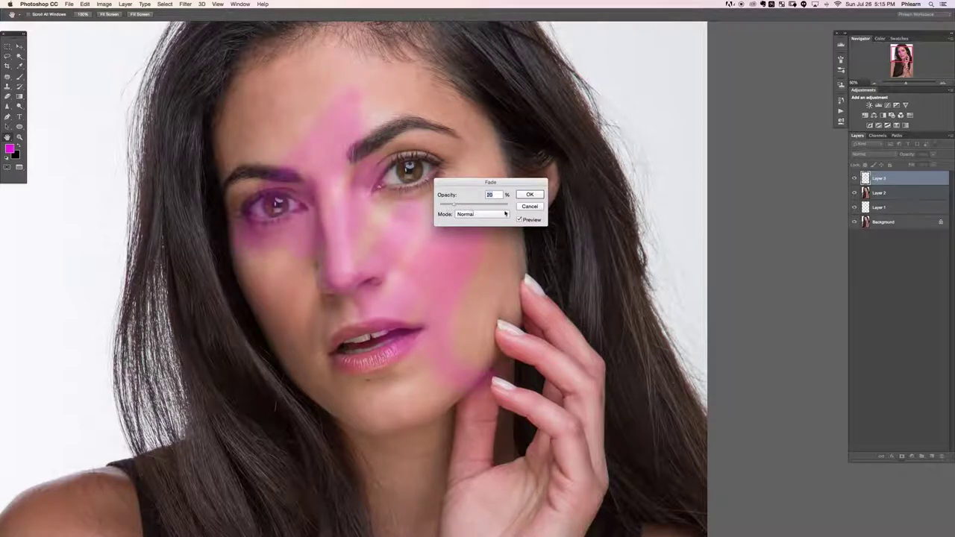
Cancel the fade and delete the magenta stroke layer.
click(529, 208)
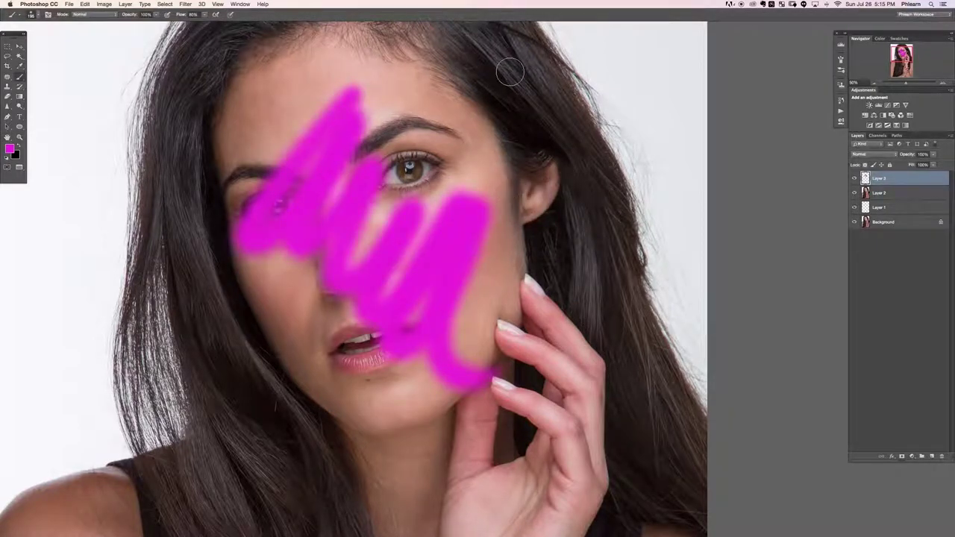
key(Delete)
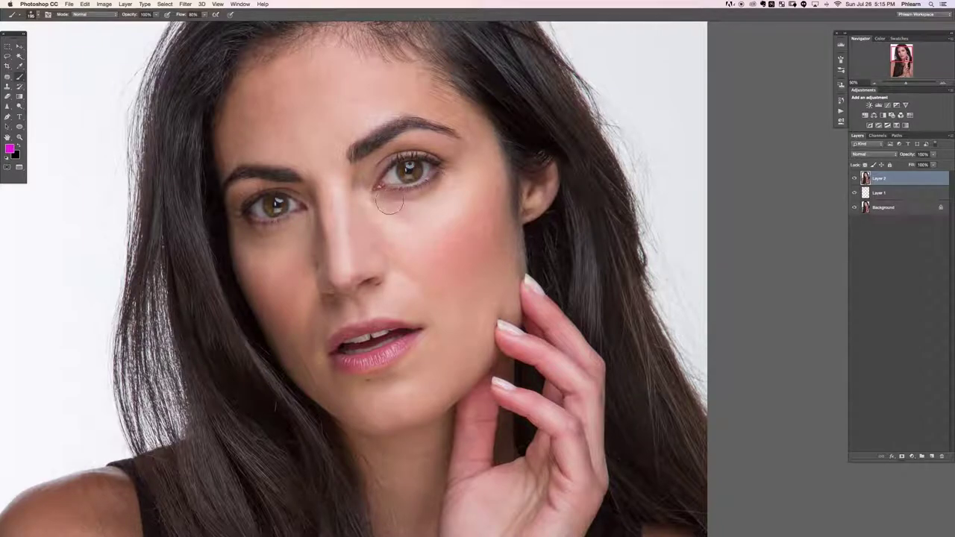
key(j)
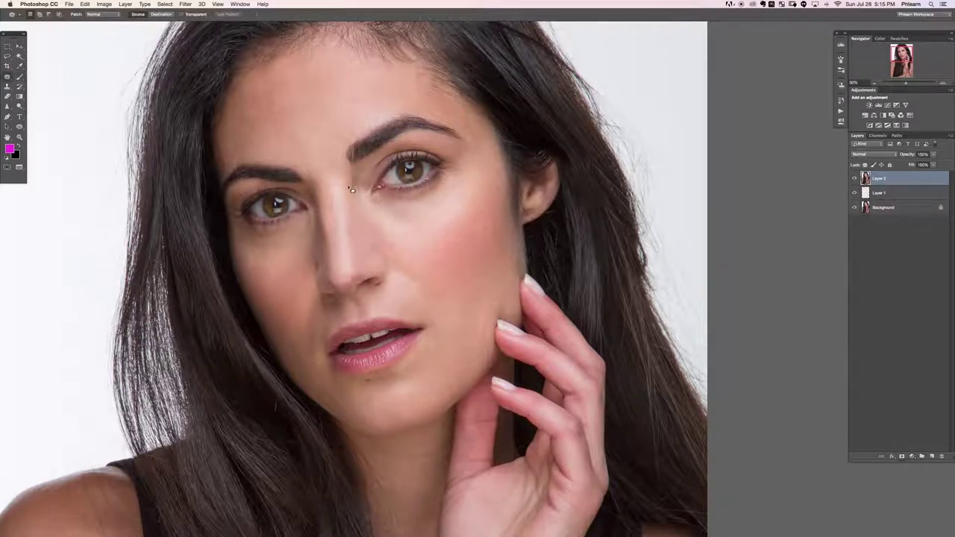
Patch the spots between the eyes and beside the nose bridge, fading each patch.
drag(361, 199, 364, 238)
key(ctrl+shift+f)
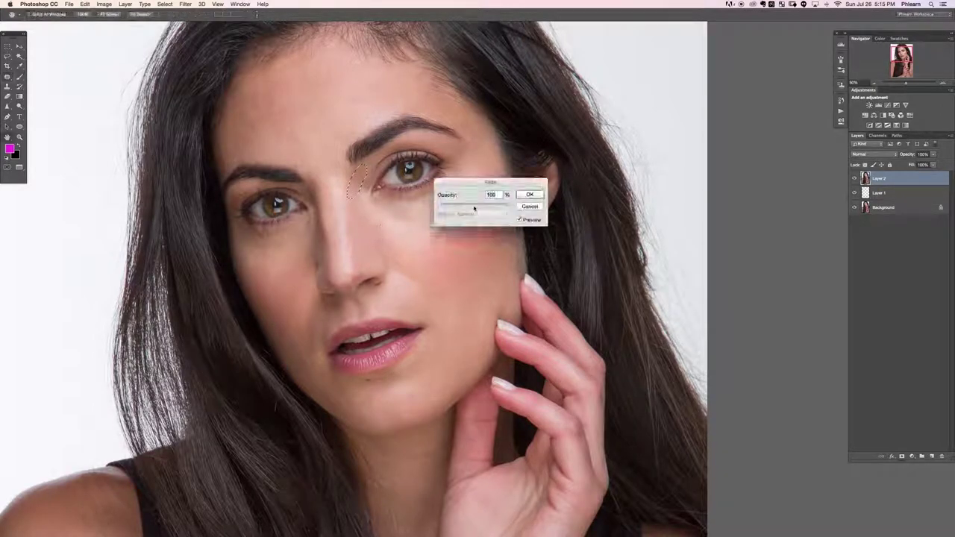
drag(509, 203, 482, 205)
click(530, 195)
key(ctrl+d)
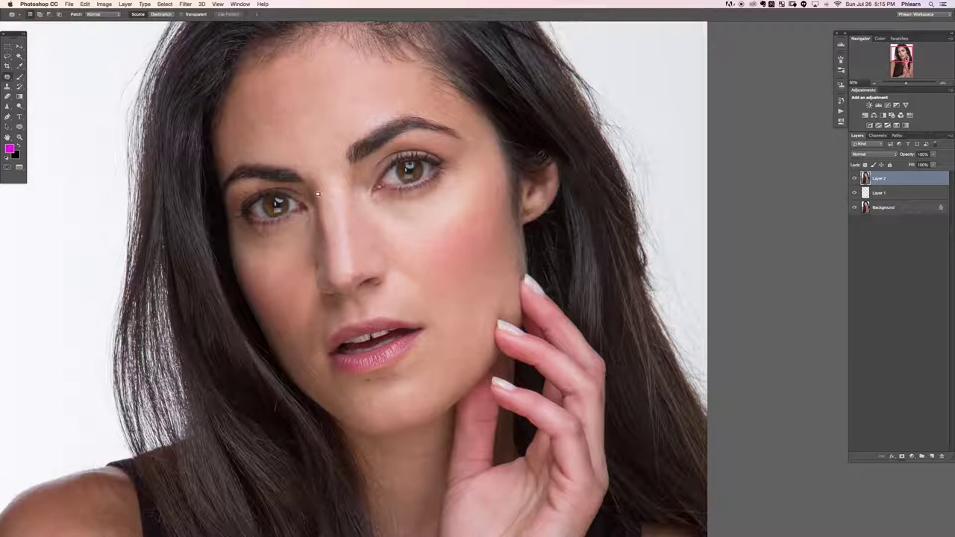
drag(323, 199, 376, 234)
key(ctrl+shift+f)
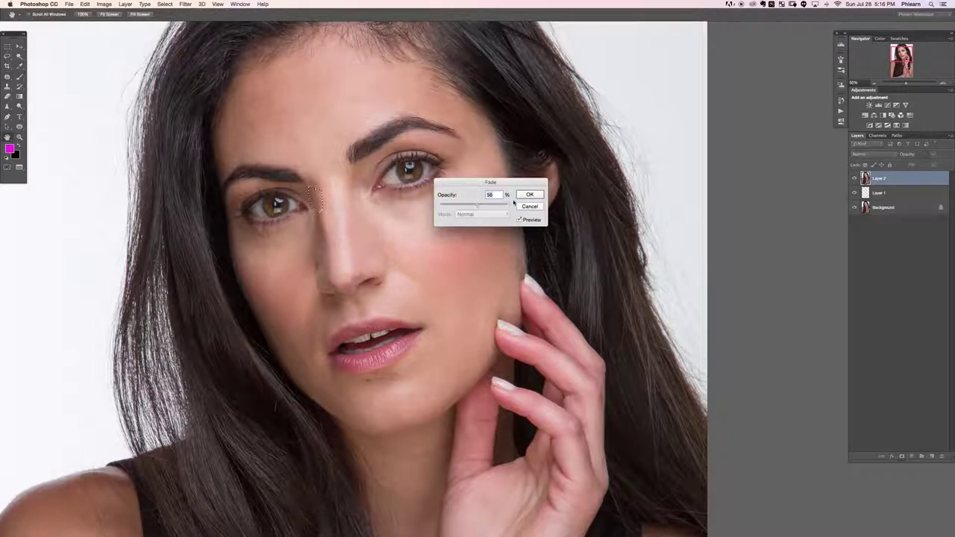
click(529, 195)
key(ctrl+d)
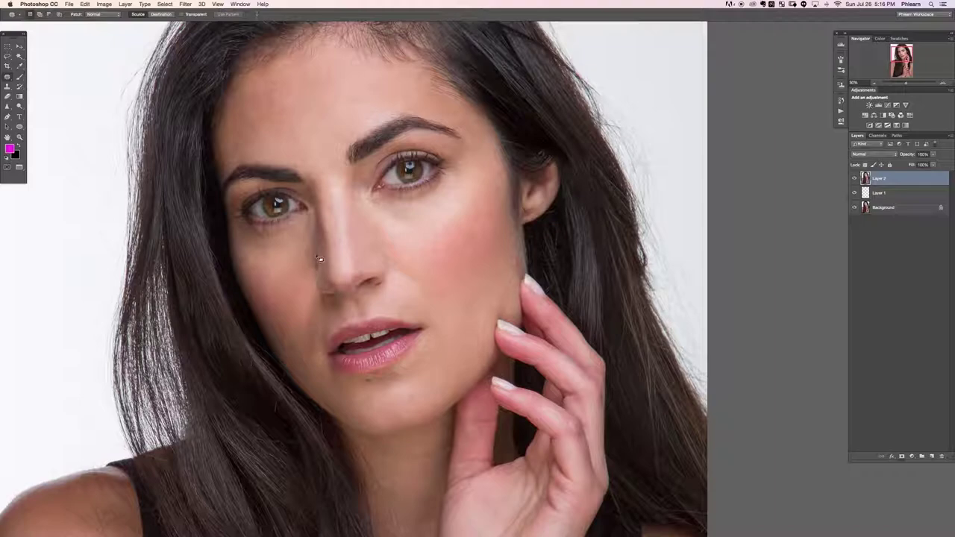
Patch the smile line left of the nose at about 62% fade, then zoom out.
drag(319, 259, 341, 267)
key(ctrl+shift+f)
drag(508, 204, 477, 204)
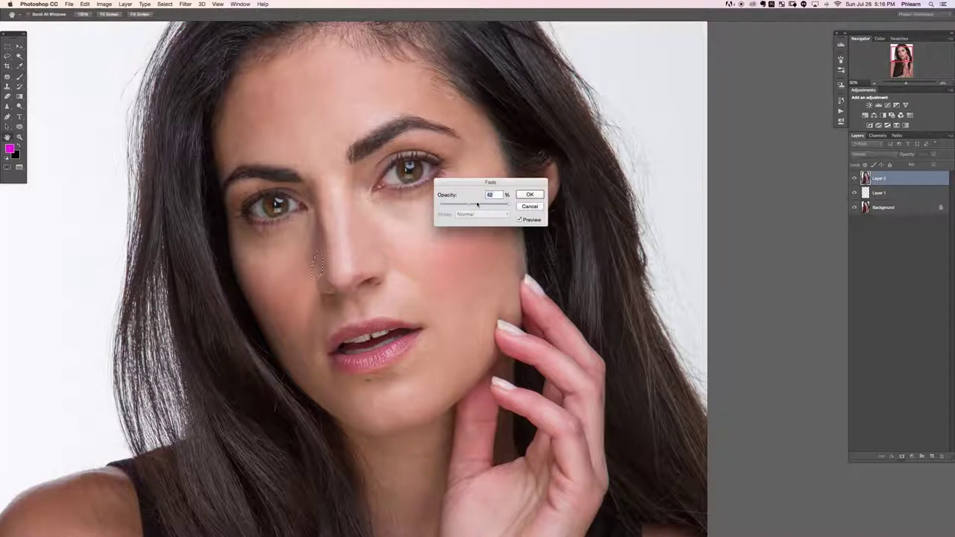
click(528, 195)
key(ctrl+d)
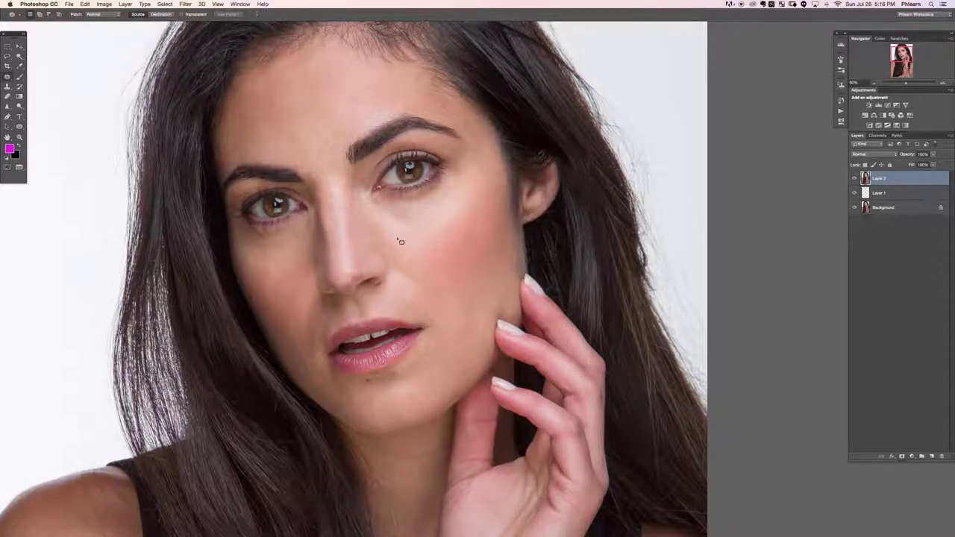
key(ctrl+minus)
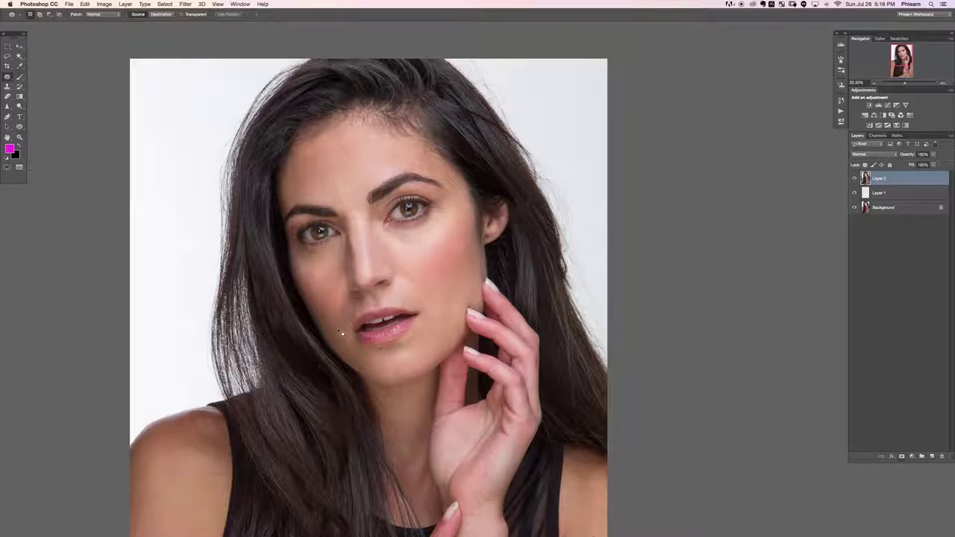
Patch the crease left of the mouth with a reduced-opacity fade.
mouse_move(353, 322)
mouse_down()
mouse_move(348, 333)
mouse_move(337, 306)
mouse_up()
key(ctrl+shift+f)
drag(507, 206, 471, 207)
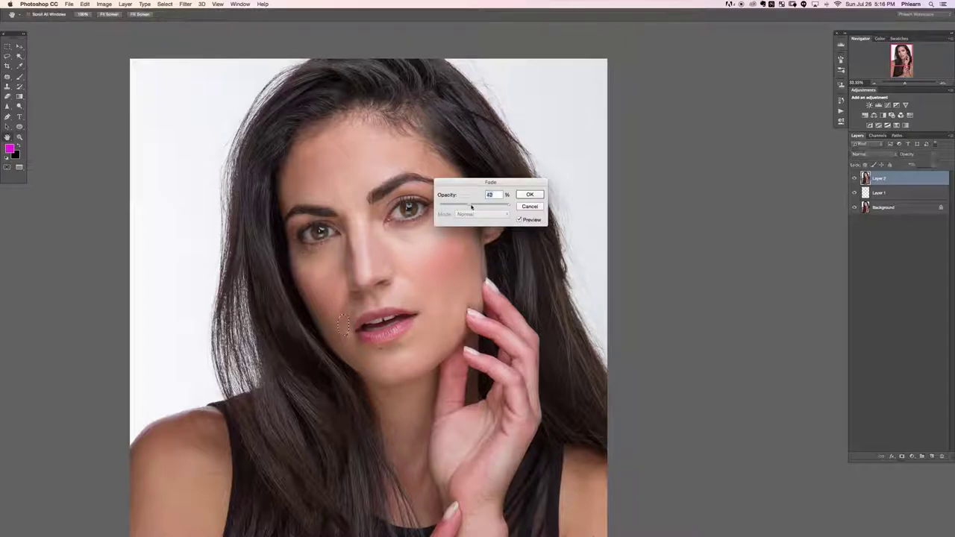
click(530, 194)
key(ctrl+d)
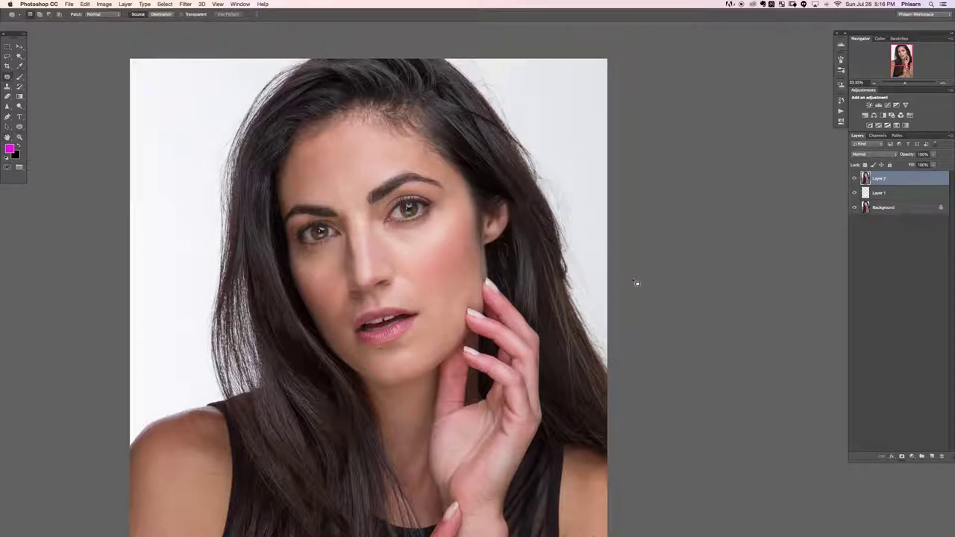
Toggle Layer 2's visibility repeatedly to compare before and after, leaving it visible.
click(854, 179)
click(855, 179)
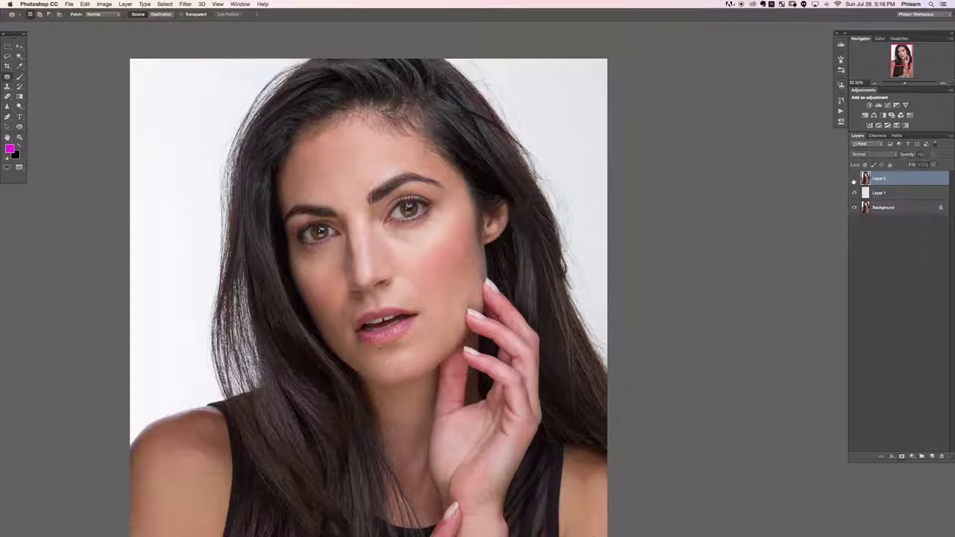
click(855, 179)
click(855, 179)
click(854, 179)
click(854, 179)
click(855, 179)
click(854, 179)
click(854, 179)
click(854, 179)
click(855, 179)
click(854, 179)
click(855, 179)
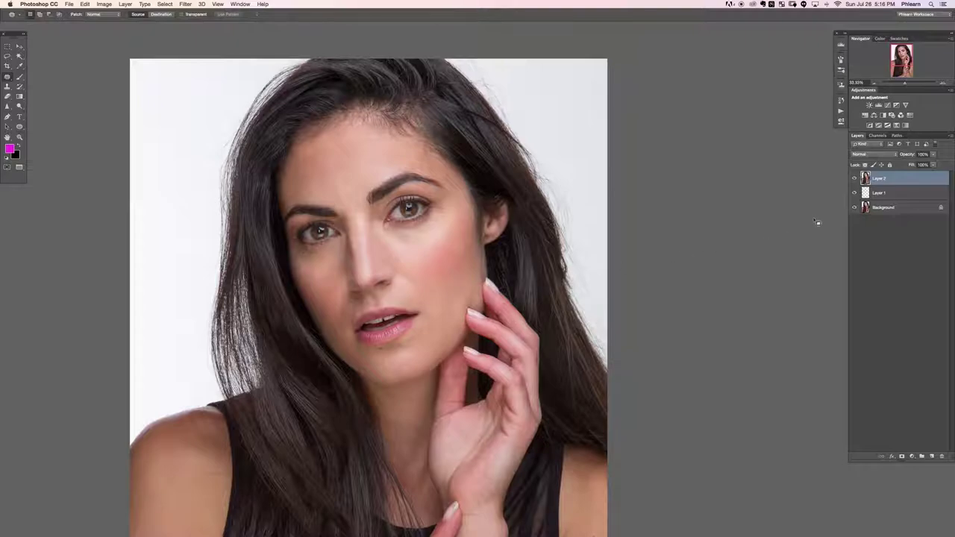
click(855, 179)
click(854, 179)
click(855, 179)
click(855, 179)
Patch a small spot near the right eye at 100% and select Layer 1 too.
drag(446, 216, 448, 213)
key(ctrl+shift+f)
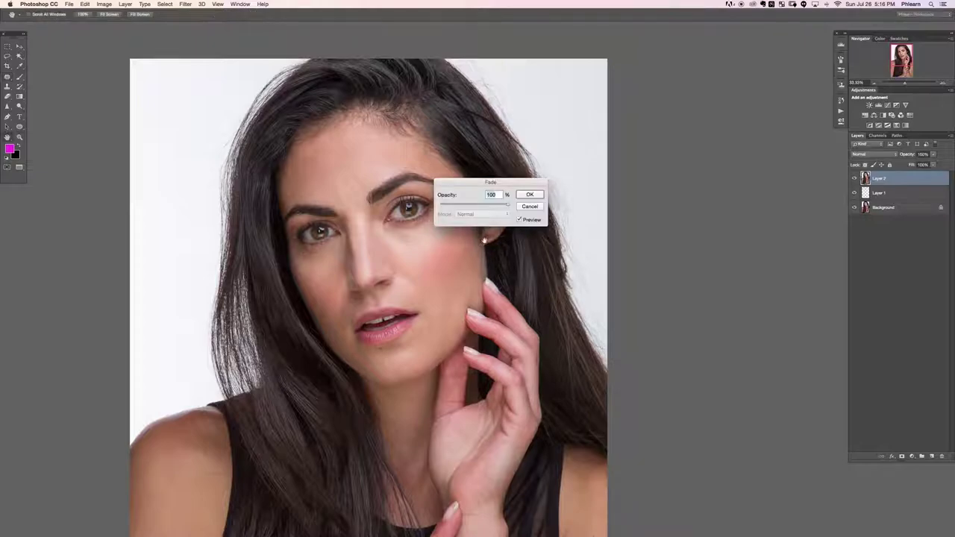
click(529, 191)
key(ctrl+d)
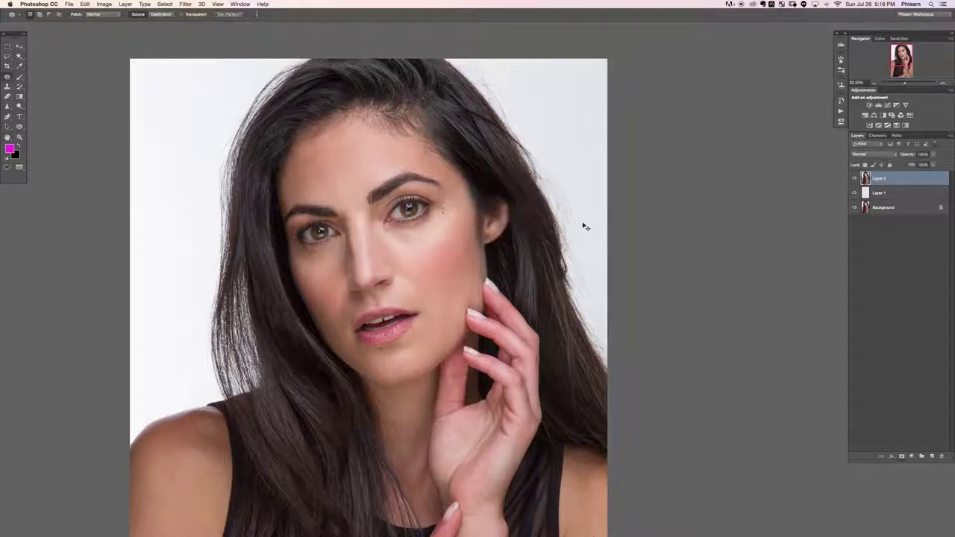
shift+click(900, 194)
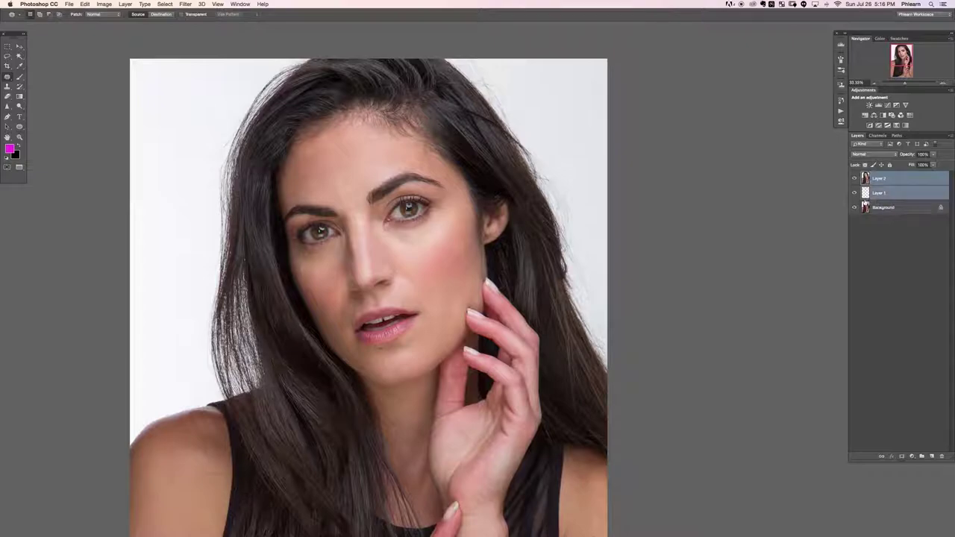
Group Layer 1 and Layer 2 into Group 1, compare with it hidden at 50%, then fit the portrait.
key(ctrl+g)
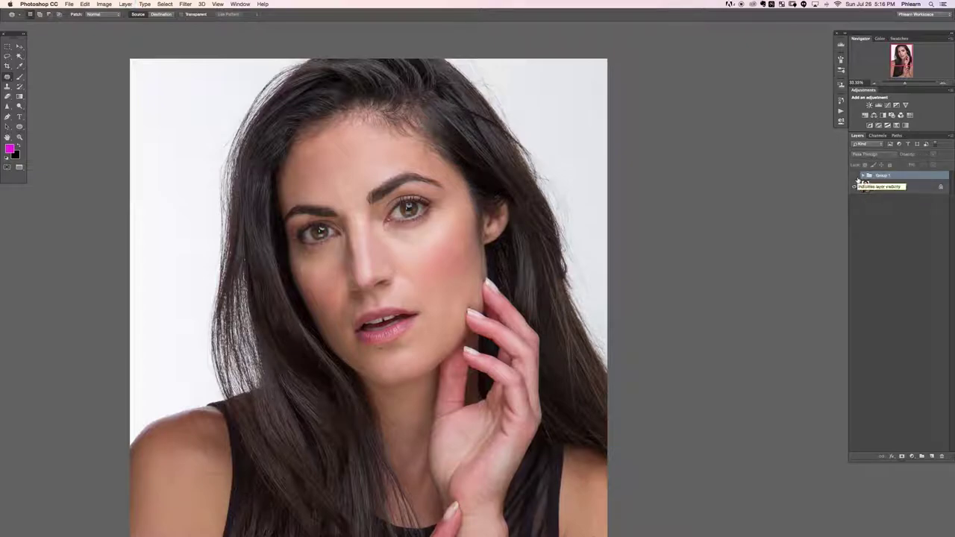
key(ctrl+plus)
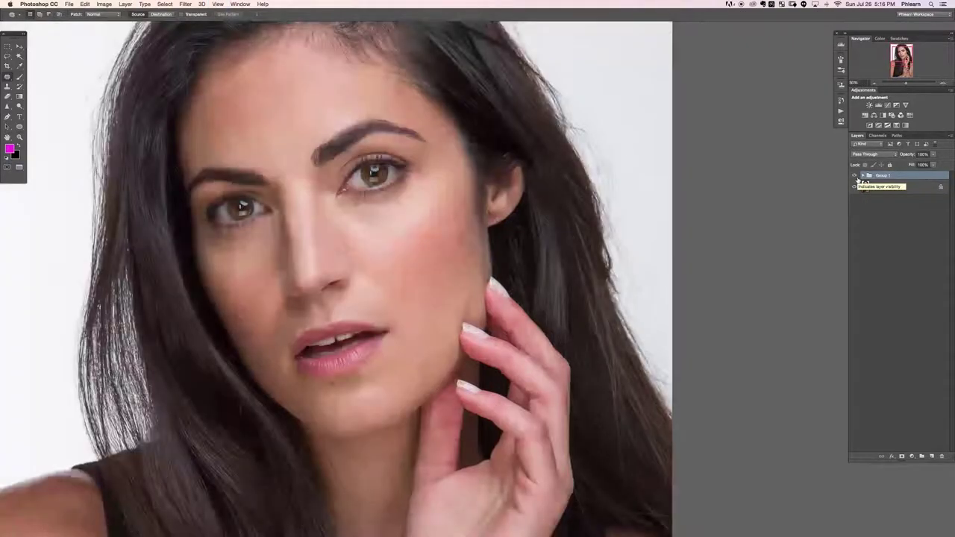
scroll(489, 283, up, 2)
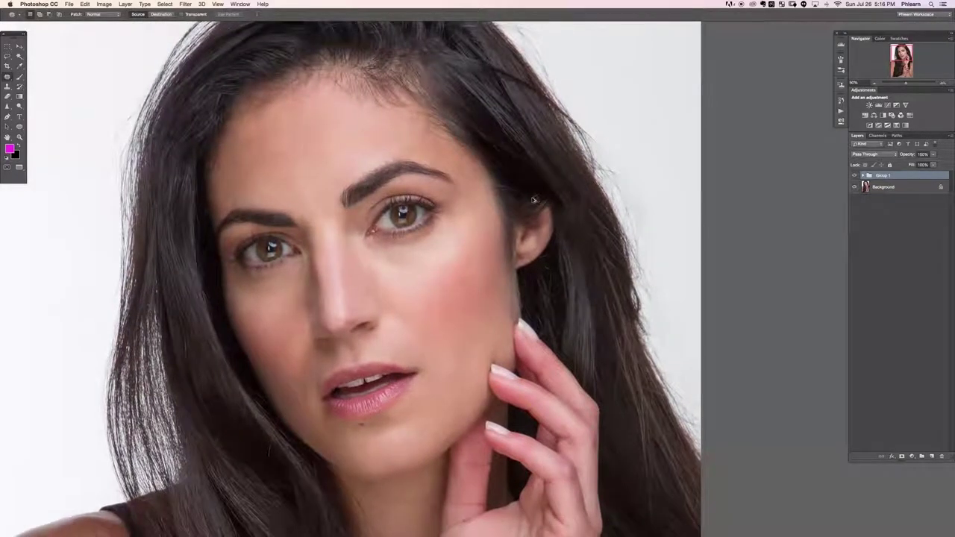
key(ctrl+comma)
key(ctrl+comma)
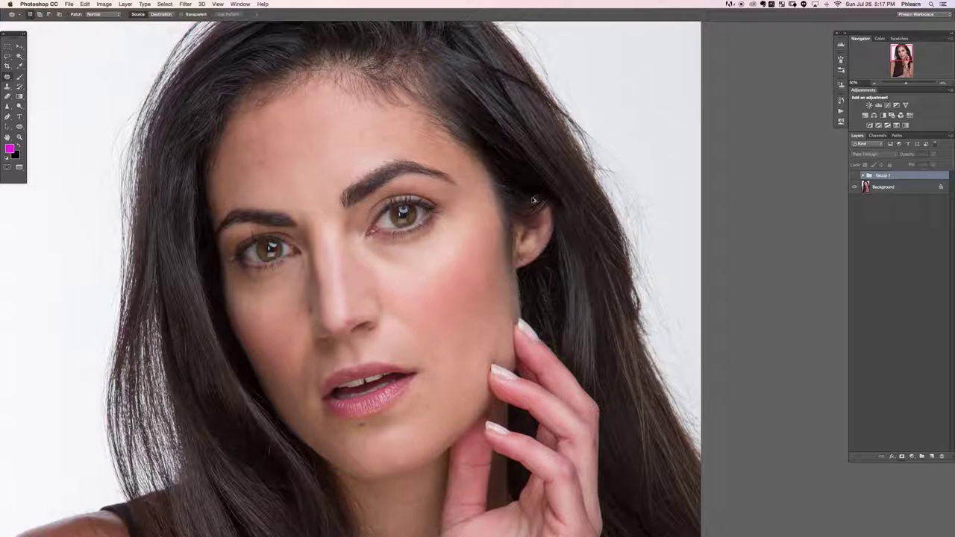
key(ctrl+comma)
key(ctrl+comma)
key(ctrl+comma)
key(ctrl+comma)
key(ctrl+comma)
key(ctrl+comma)
key(ctrl+comma)
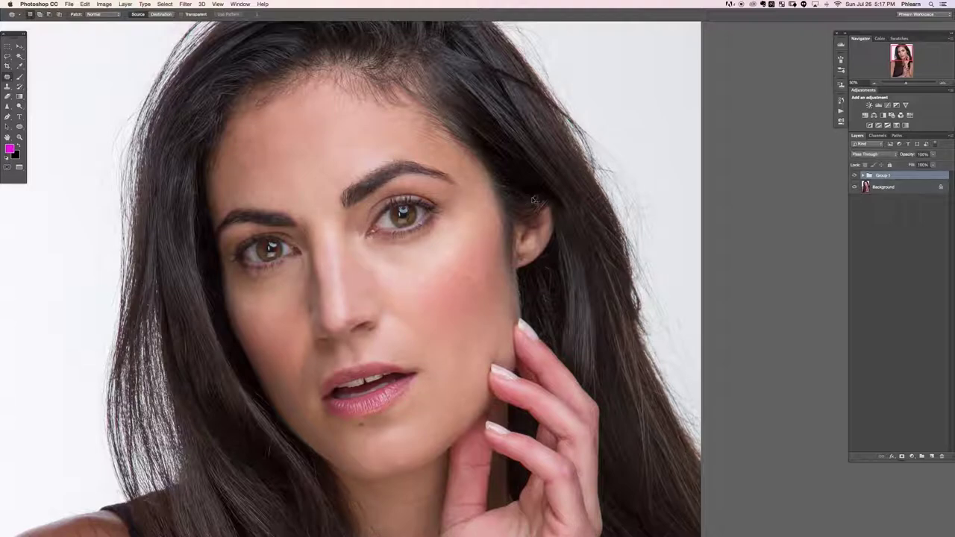
key(ctrl+0)
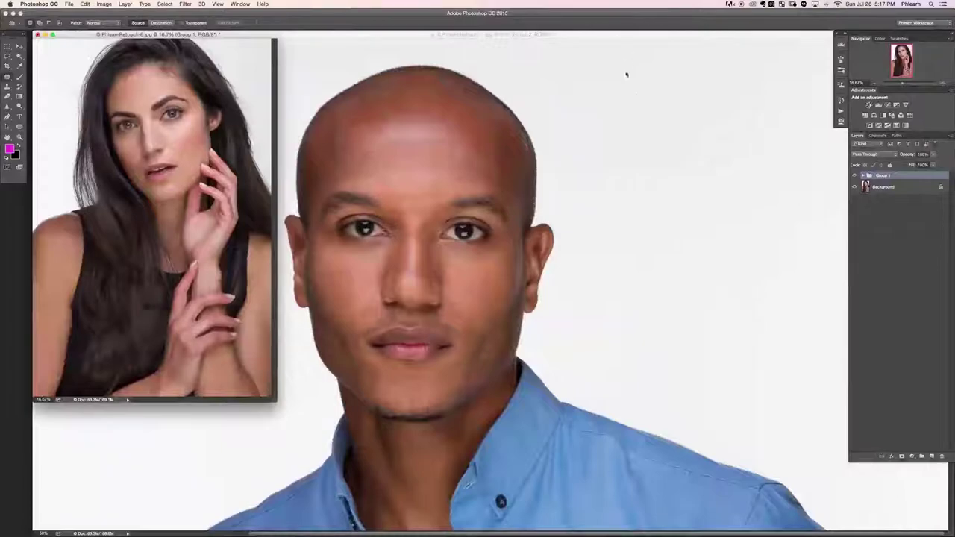
Switch to the man's portrait, zoom it out twice and float its window beside the woman's.
click(610, 36)
key(ctrl+minus)
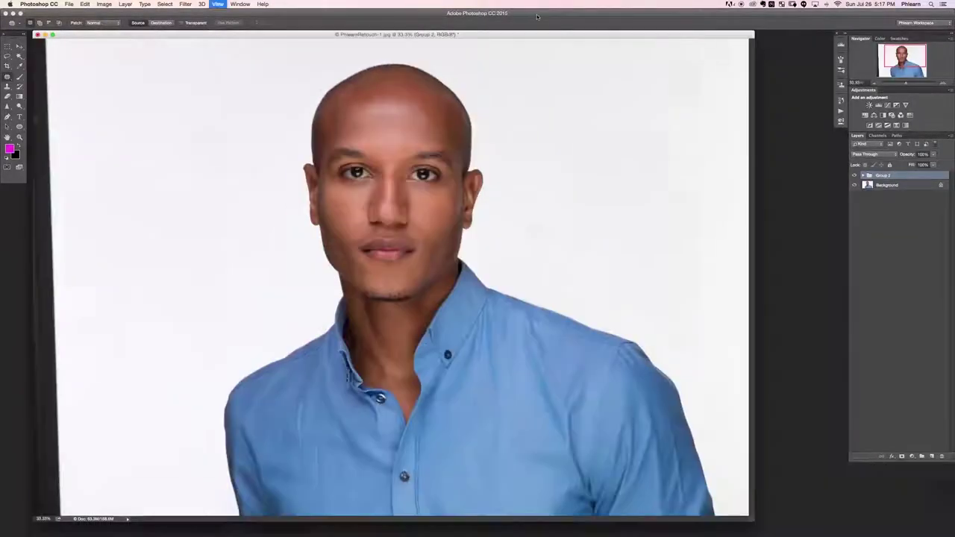
key(ctrl+minus)
key(ctrl+minus)
drag(347, 33, 634, 99)
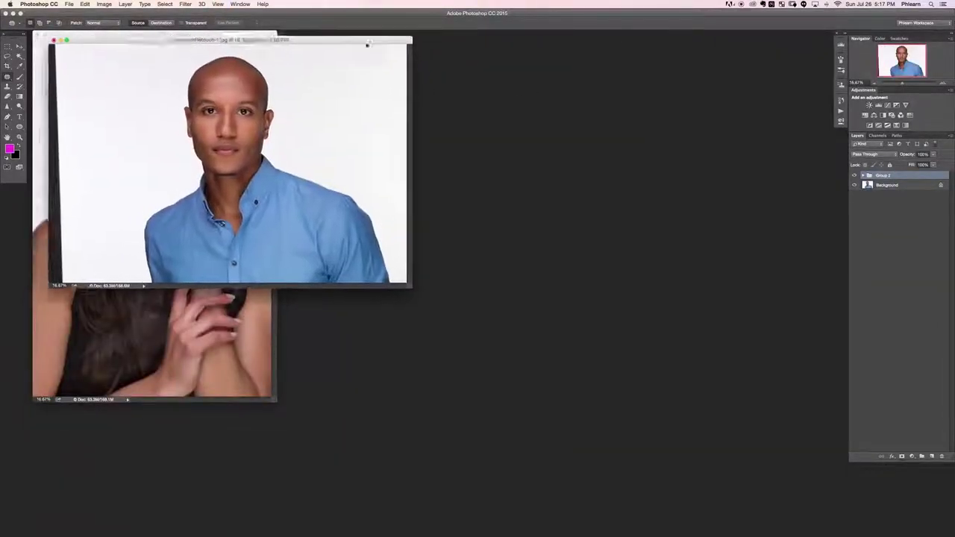